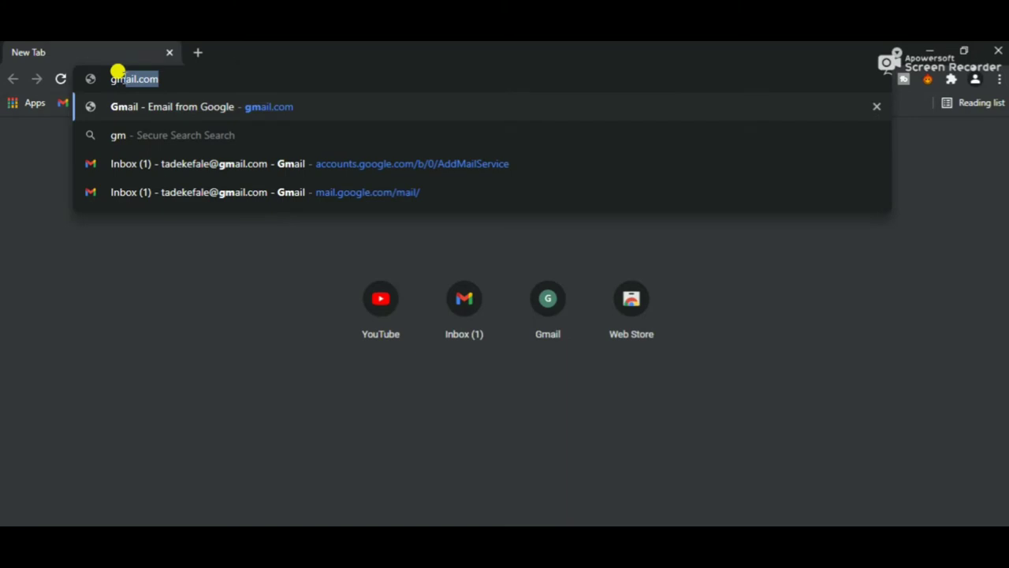
# - Load gmail.com in Chrome to bring up the Gmail sign-in page
pyautogui.press('Return')
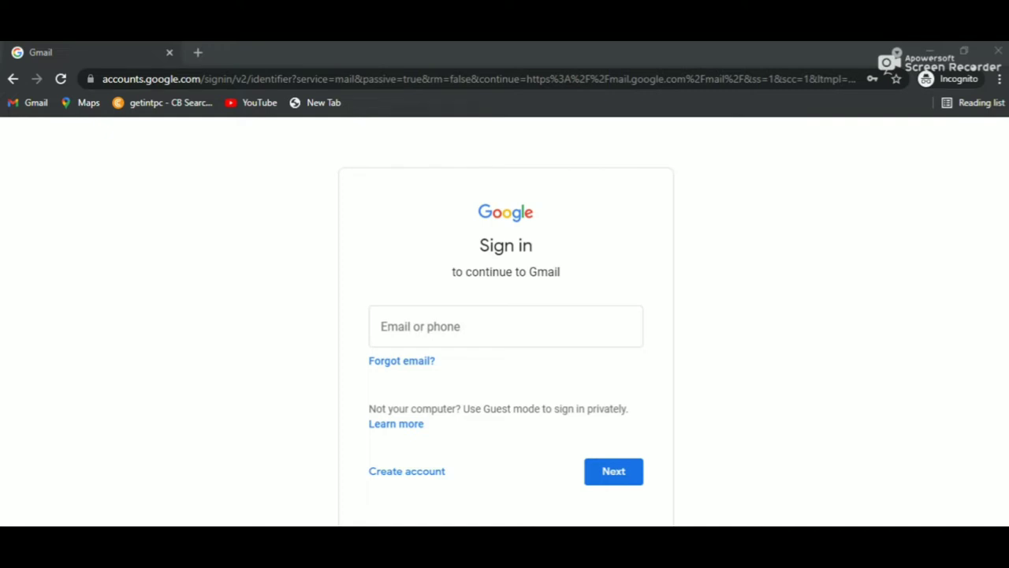
pyautogui.moveTo(331, 443)
pyautogui.mouseDown()
pyautogui.moveTo(417, 513)
pyautogui.moveTo(505, 490)
pyautogui.mouseUp()
# - Choose Create account, then For myself, to get the blank sign-up form
pyautogui.click(406, 471)
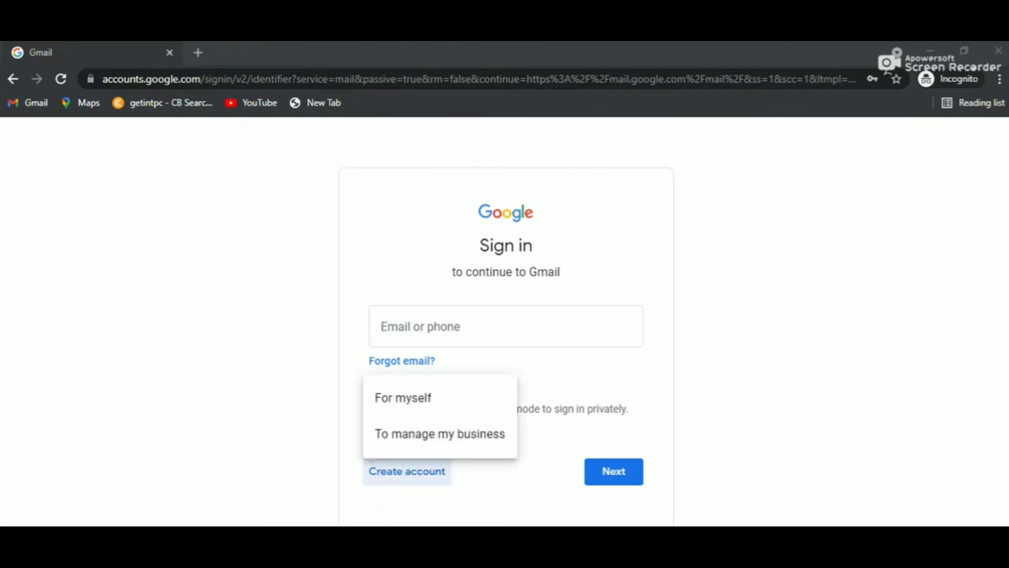
pyautogui.click(392, 399)
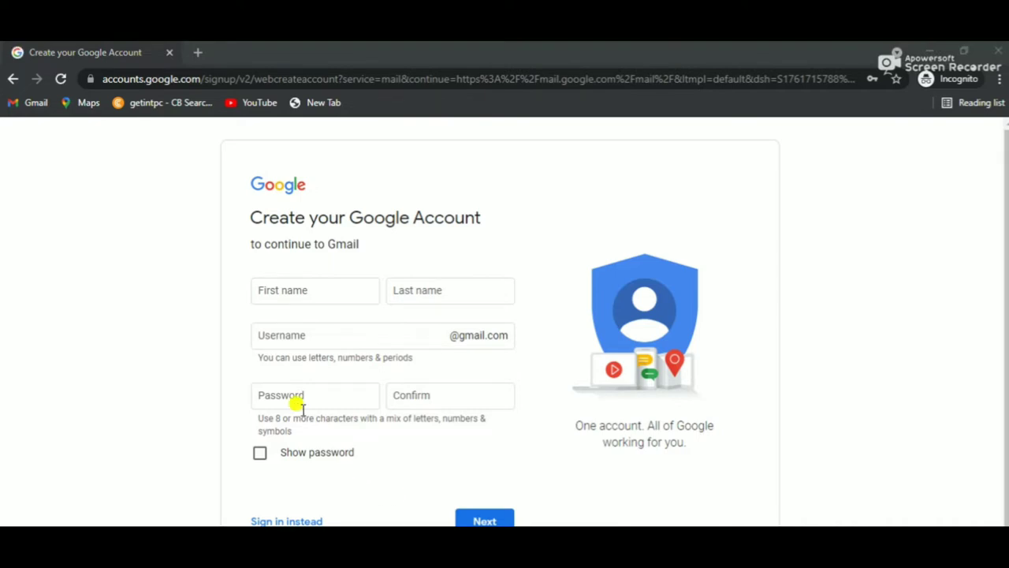
# - Enter the name, take a suggested available username, set the password and submit
pyautogui.click(334, 285)
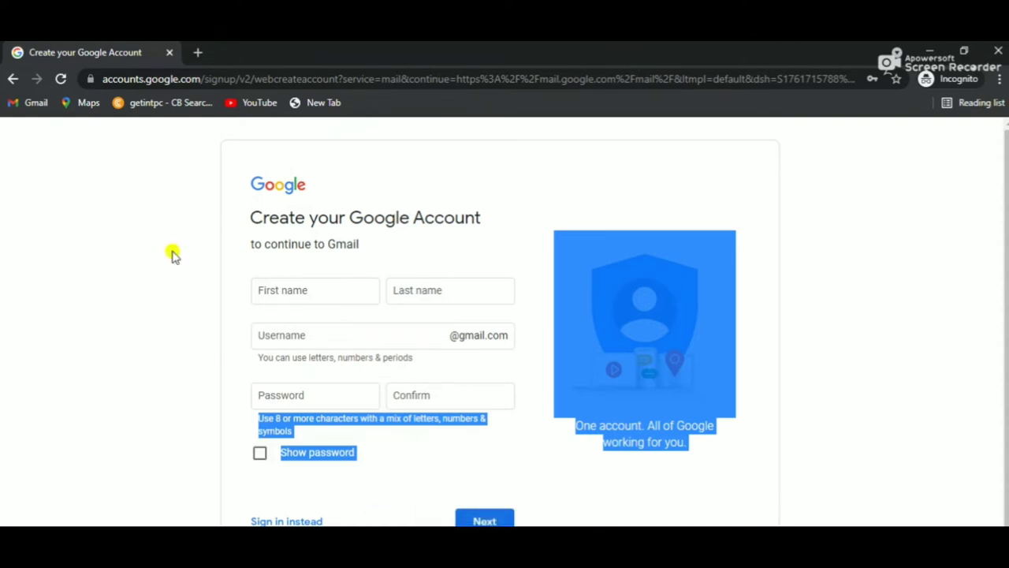
pyautogui.moveTo(238, 233); pyautogui.dragTo(305, 282)
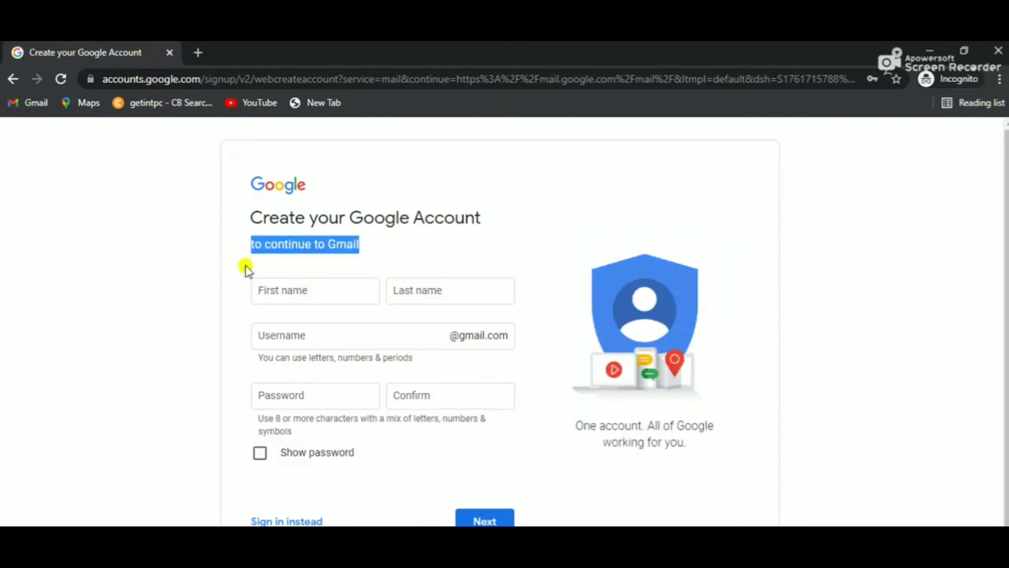
pyautogui.moveTo(203, 241); pyautogui.dragTo(455, 478)
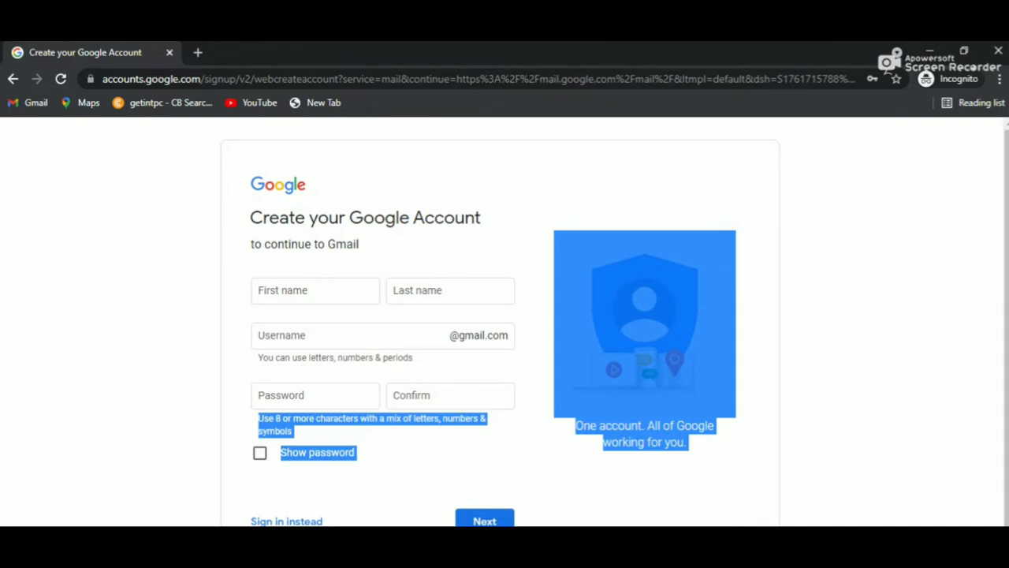
pyautogui.moveTo(227, 240)
pyautogui.mouseDown()
pyautogui.moveTo(356, 354)
pyautogui.moveTo(460, 480)
pyautogui.moveTo(509, 464)
pyautogui.moveTo(530, 481)
pyautogui.mouseUp()
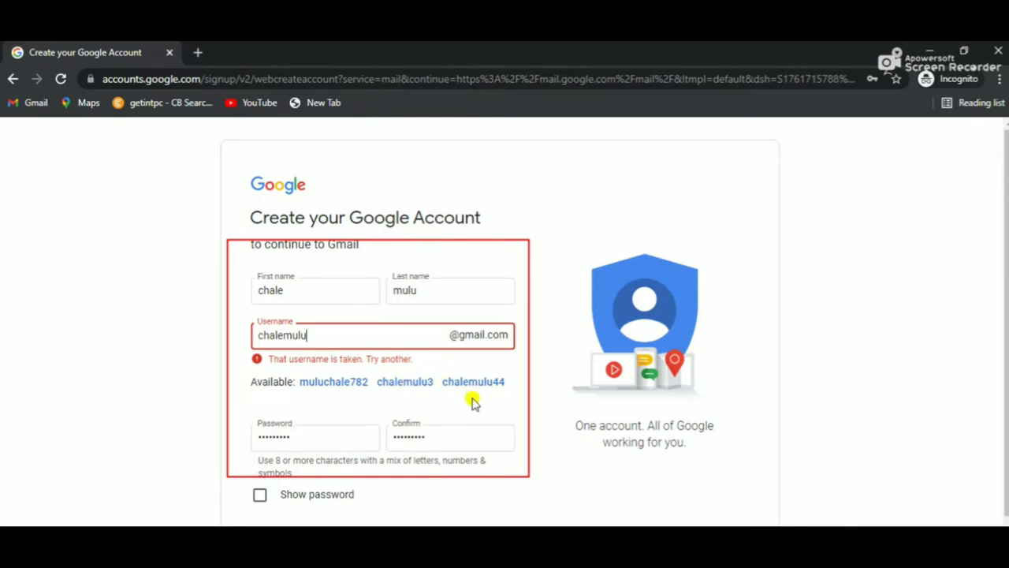
pyautogui.click(395, 383)
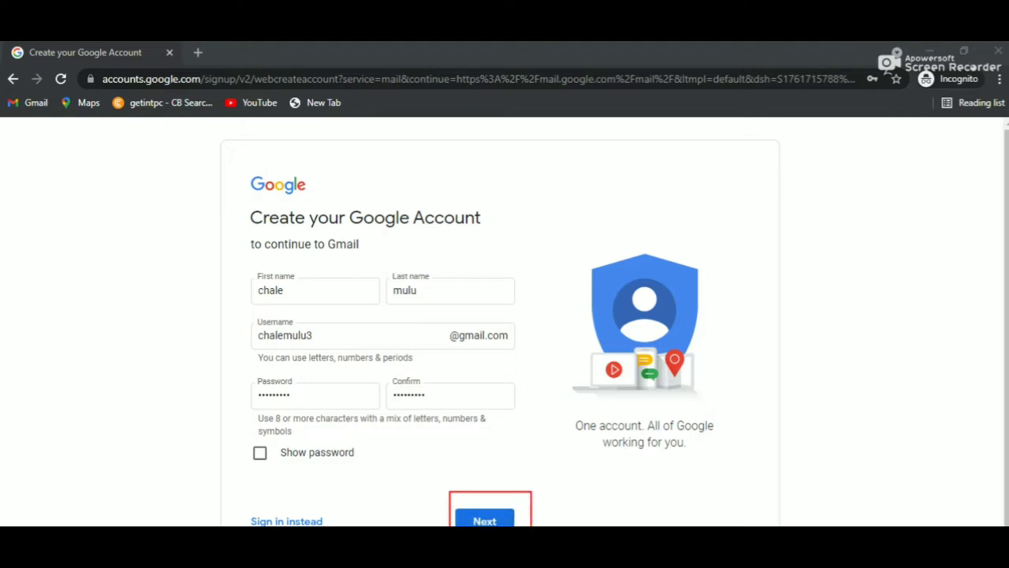
pyautogui.press('Return')
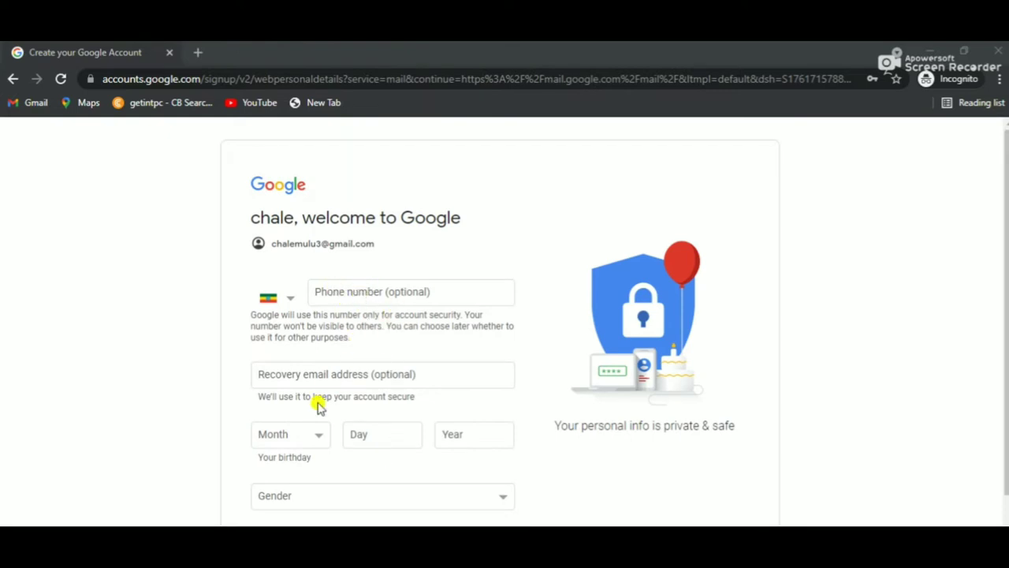
pyautogui.click(311, 436)
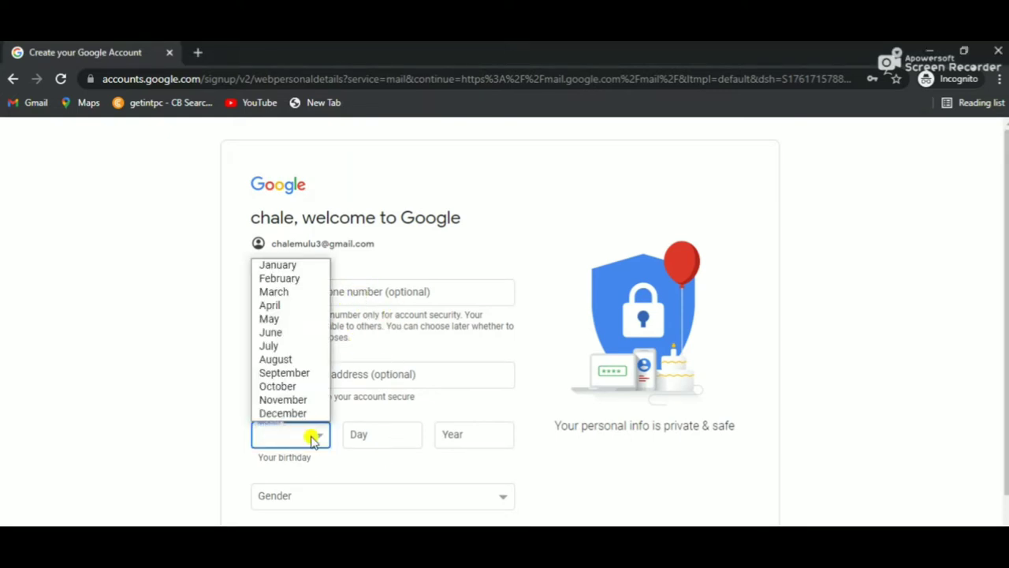
pyautogui.click(286, 399)
pyautogui.click(374, 433)
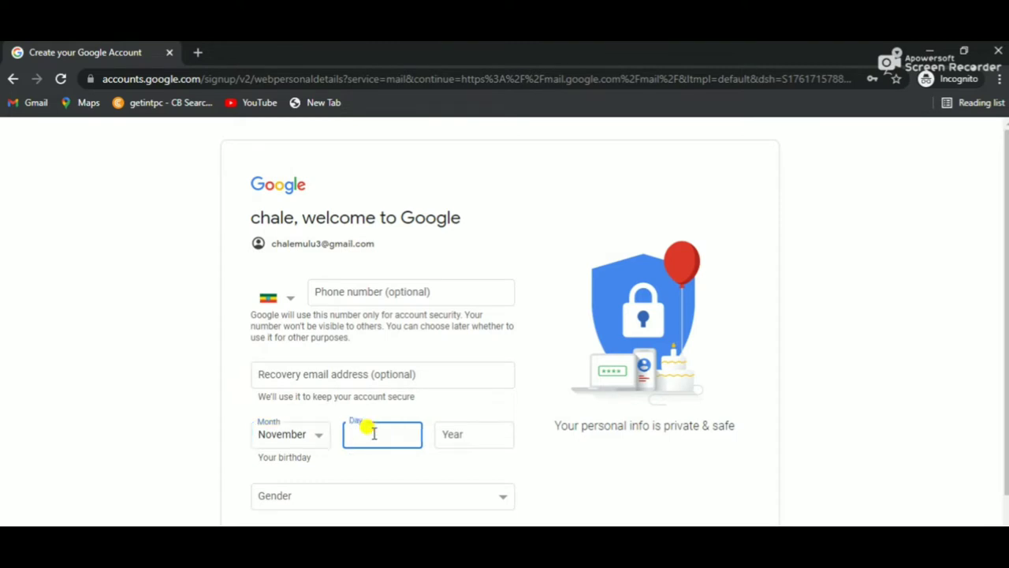
pyautogui.click(476, 431)
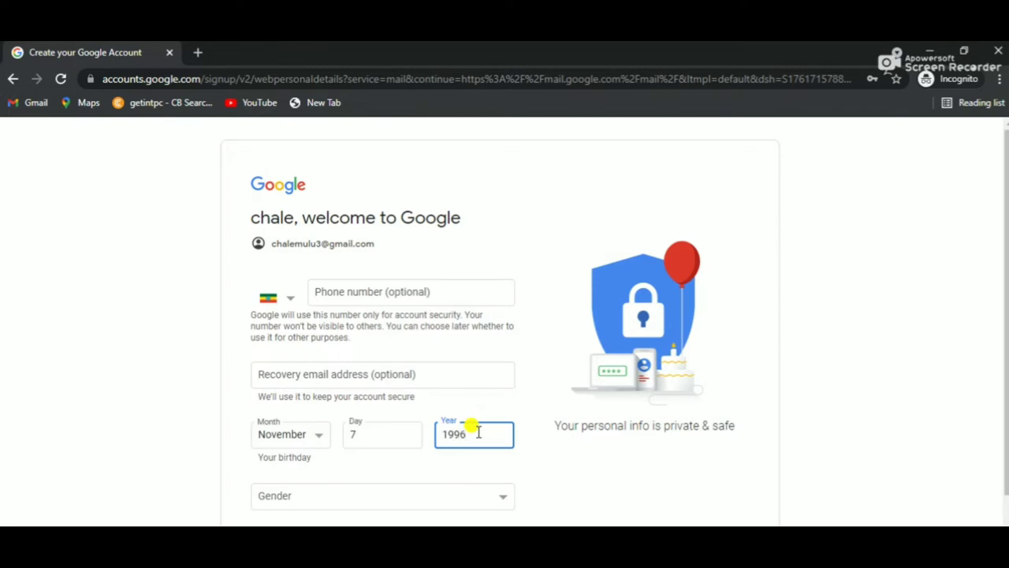
pyautogui.click(292, 498)
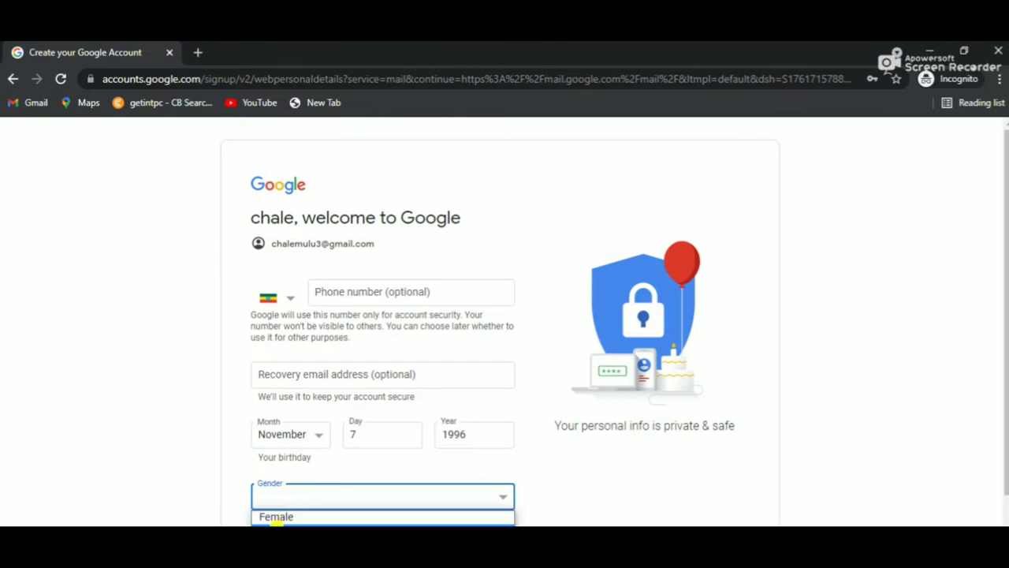
pyautogui.click(276, 527)
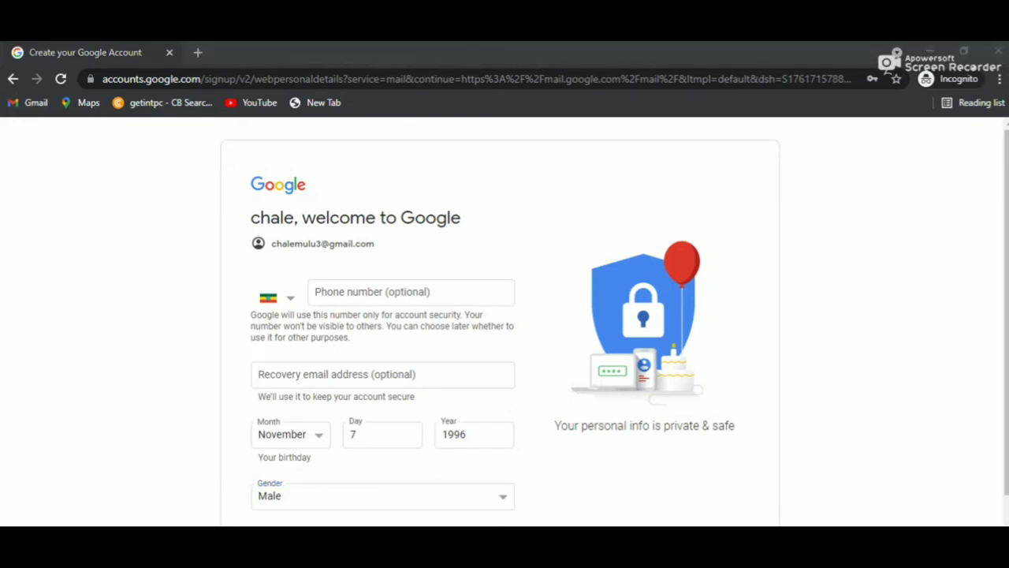
pyautogui.press('Return')
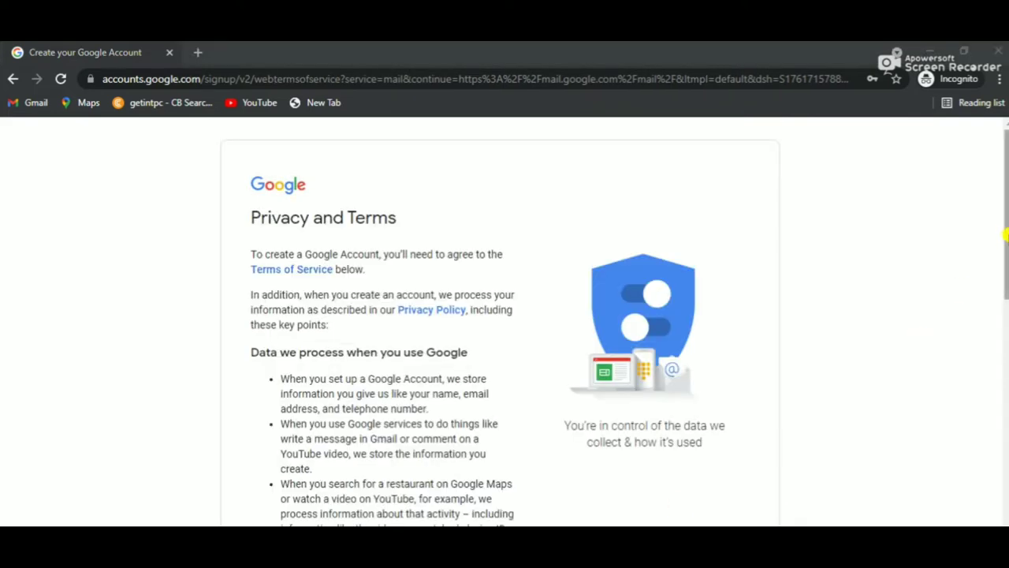
# - Scroll to the bottom of Privacy and Terms and choose I agree
pyautogui.click(1002, 239)
pyautogui.moveTo(1002, 239); pyautogui.dragTo(983, 524)
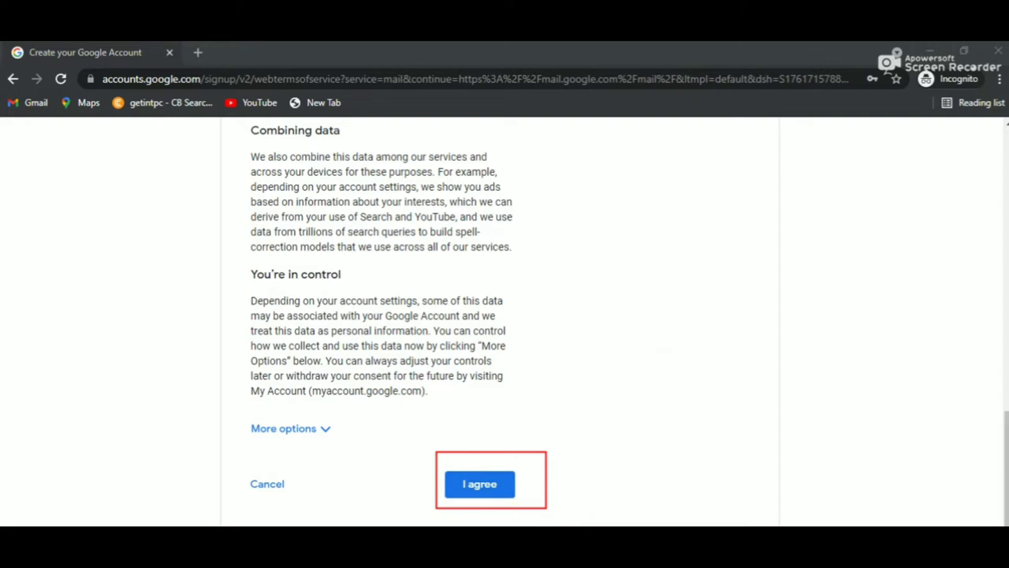
pyautogui.click(482, 484)
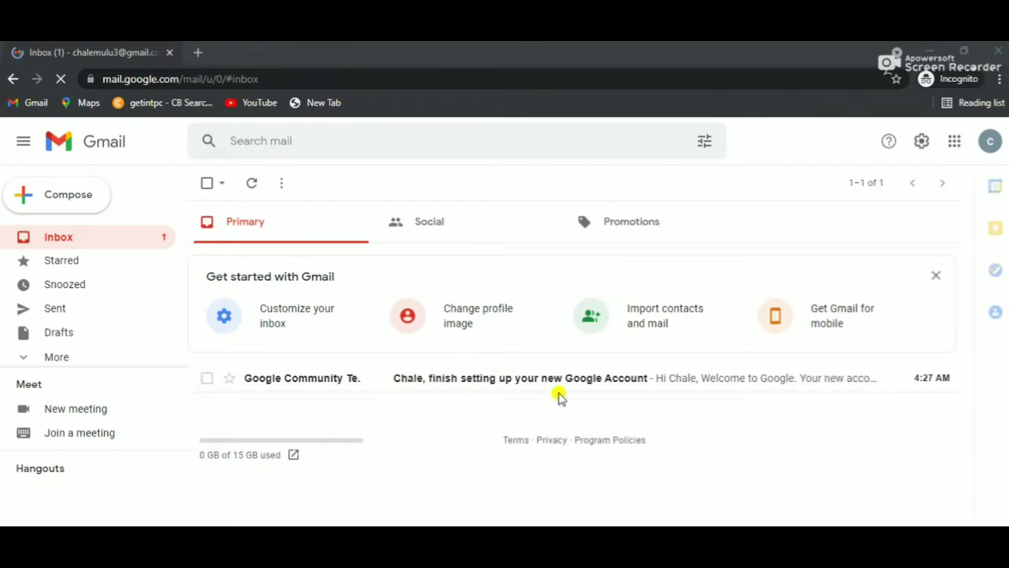
# - Copy the new account's e-mail address from the profile panel and open a new incognito tab
pyautogui.click(990, 141)
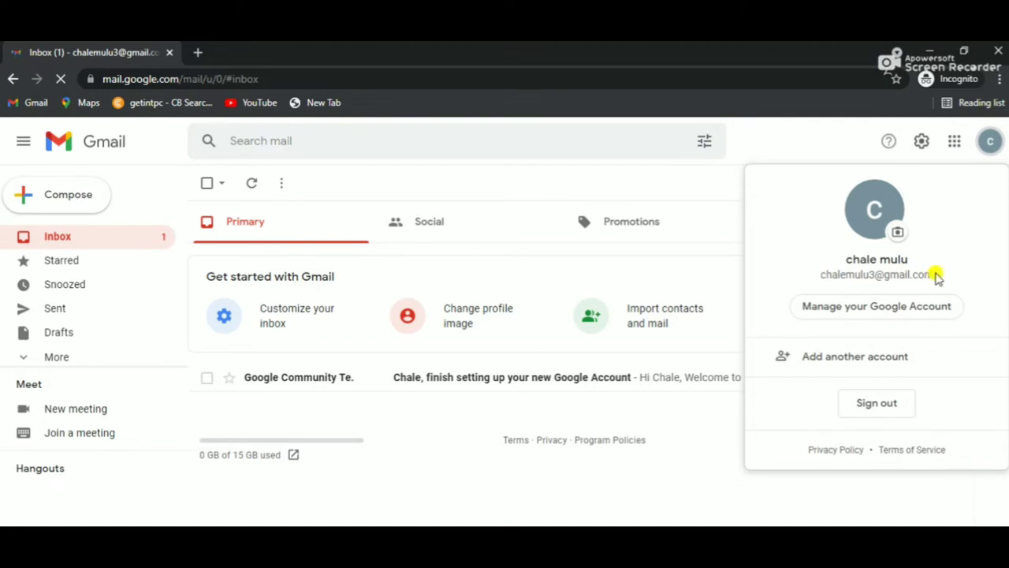
pyautogui.moveTo(944, 273); pyautogui.dragTo(819, 285)
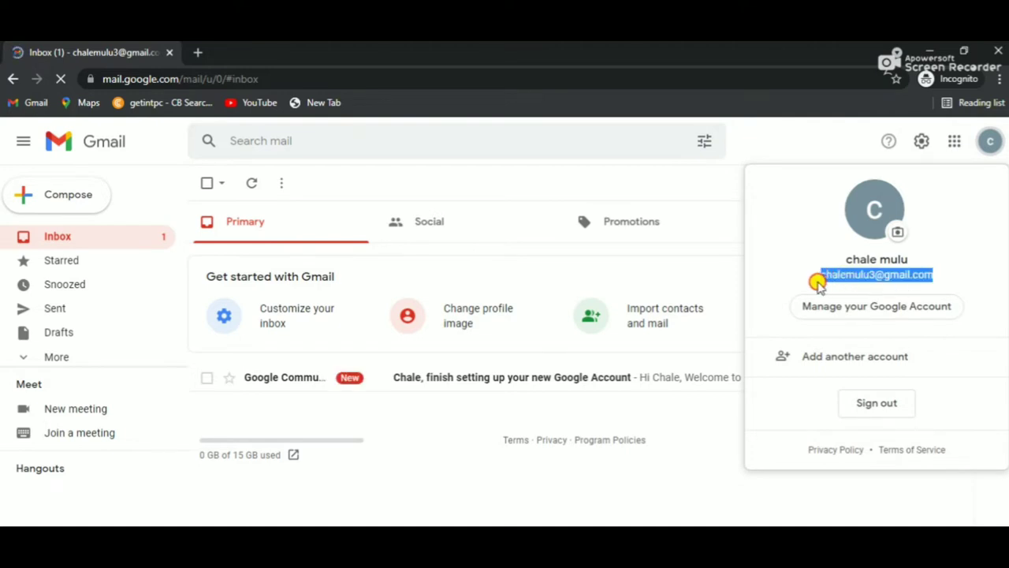
pyautogui.rightClick(828, 278)
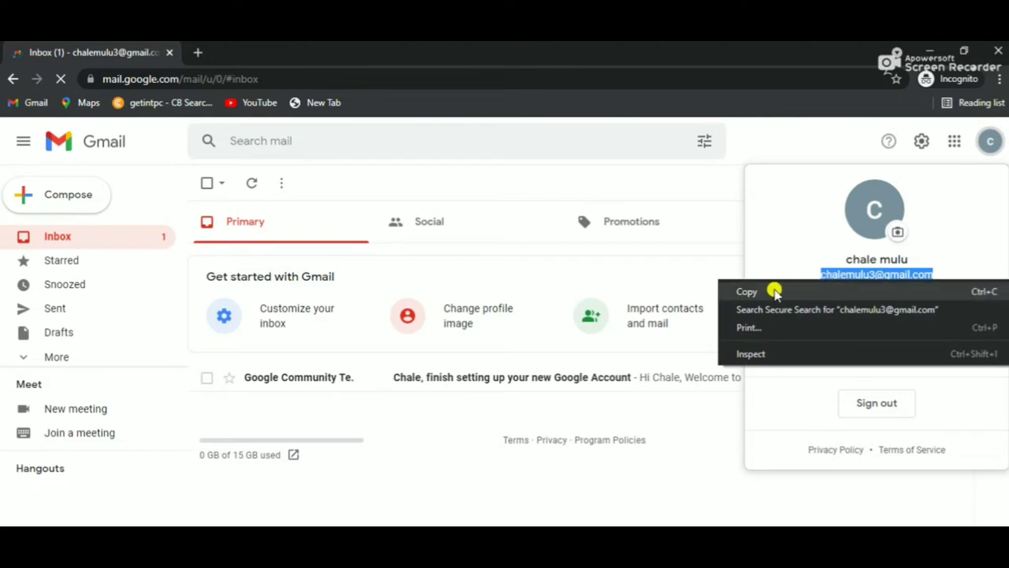
pyautogui.click(751, 288)
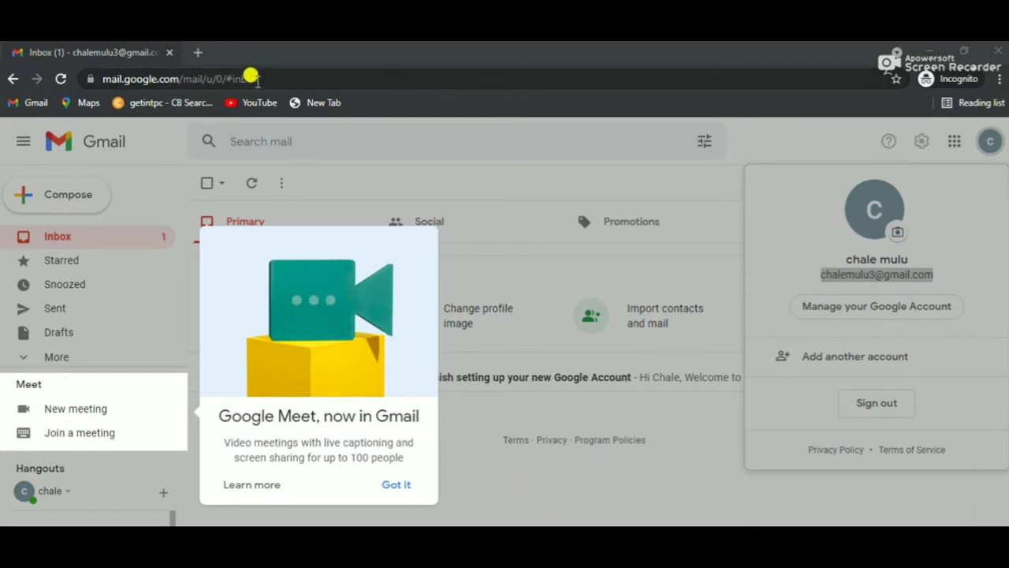
pyautogui.click(197, 54)
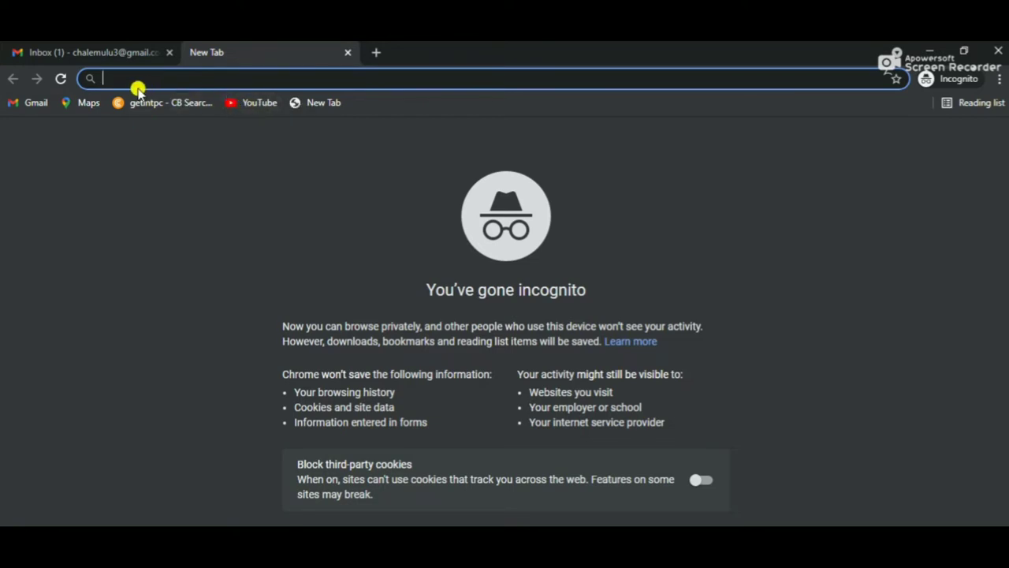
# - Load youtube.com in the new tab and start signing in with the new account
pyautogui.write('youtube.com')
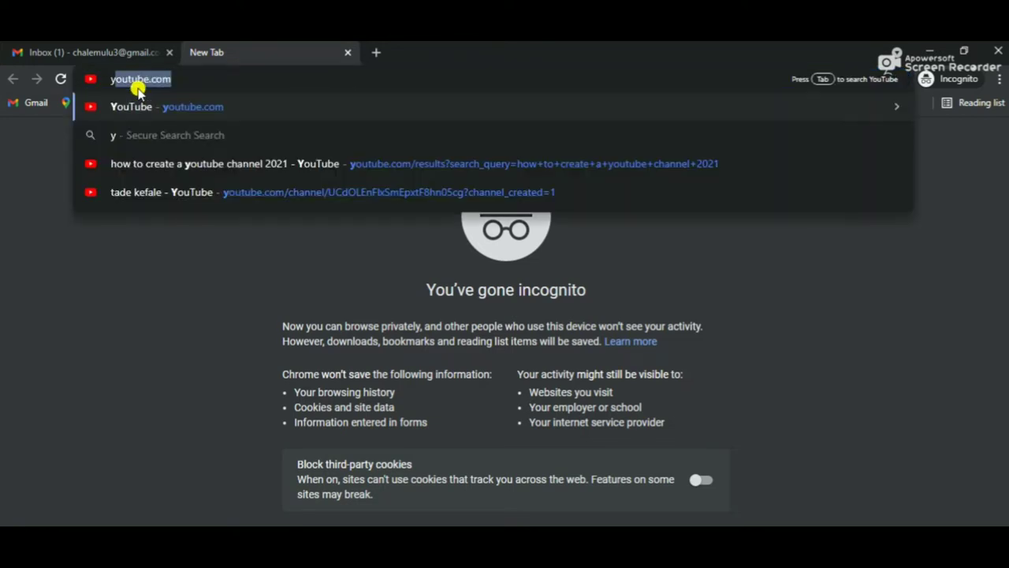
pyautogui.click(173, 79)
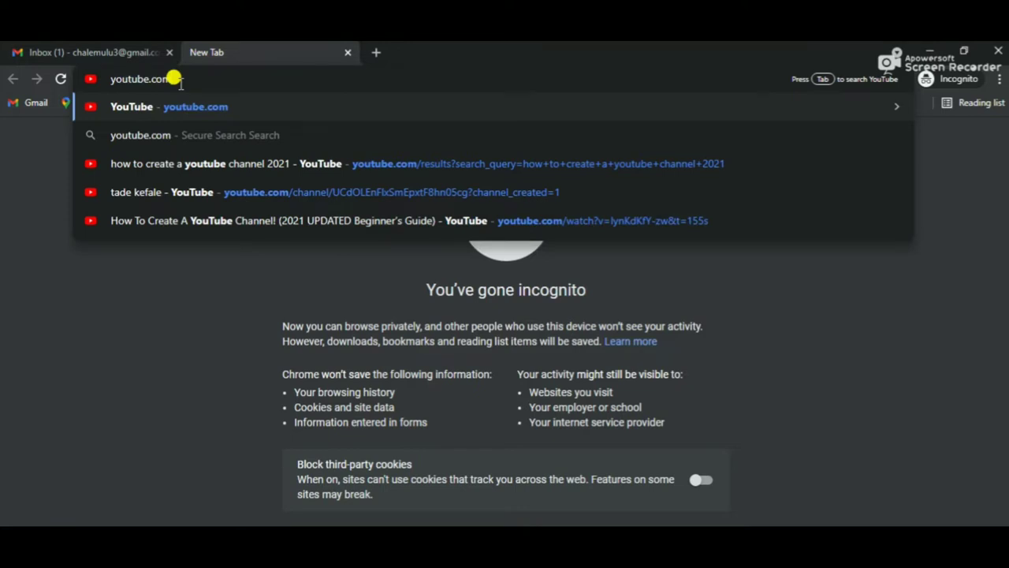
pyautogui.press('Return')
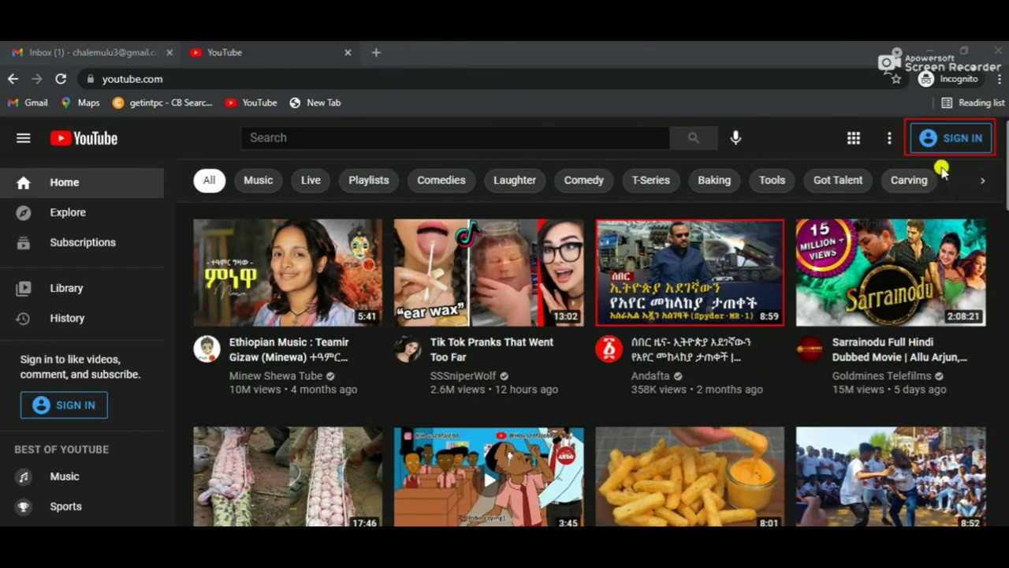
pyautogui.click(944, 139)
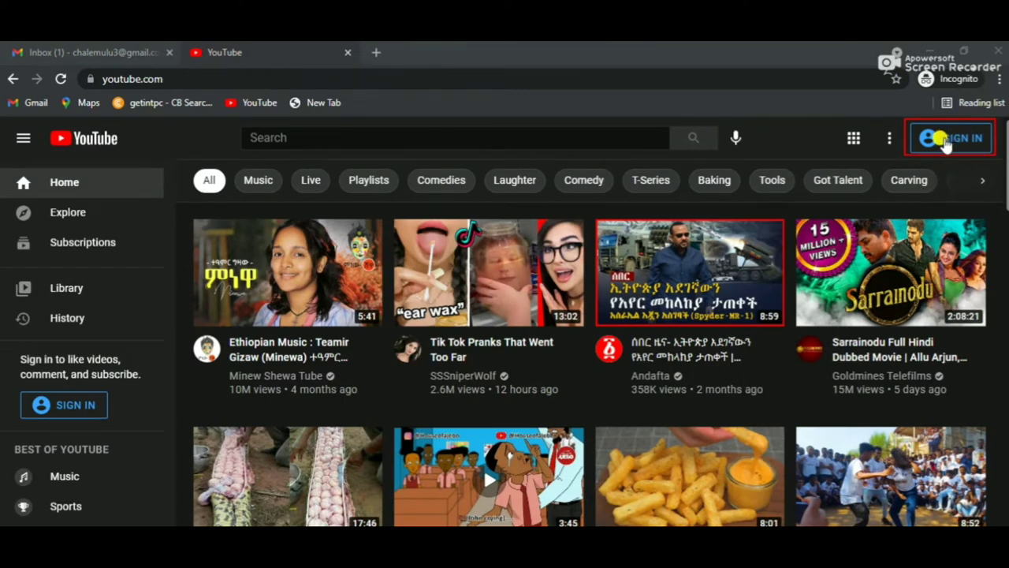
pyautogui.click(946, 140)
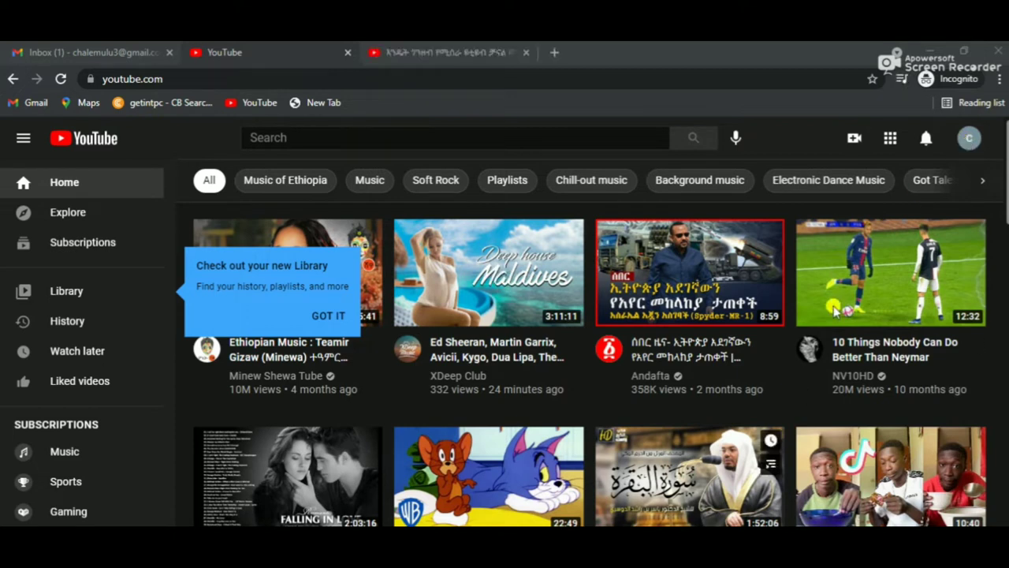
# - Create a YouTube channel under the account's name, then reopen the account menu
pyautogui.click(967, 138)
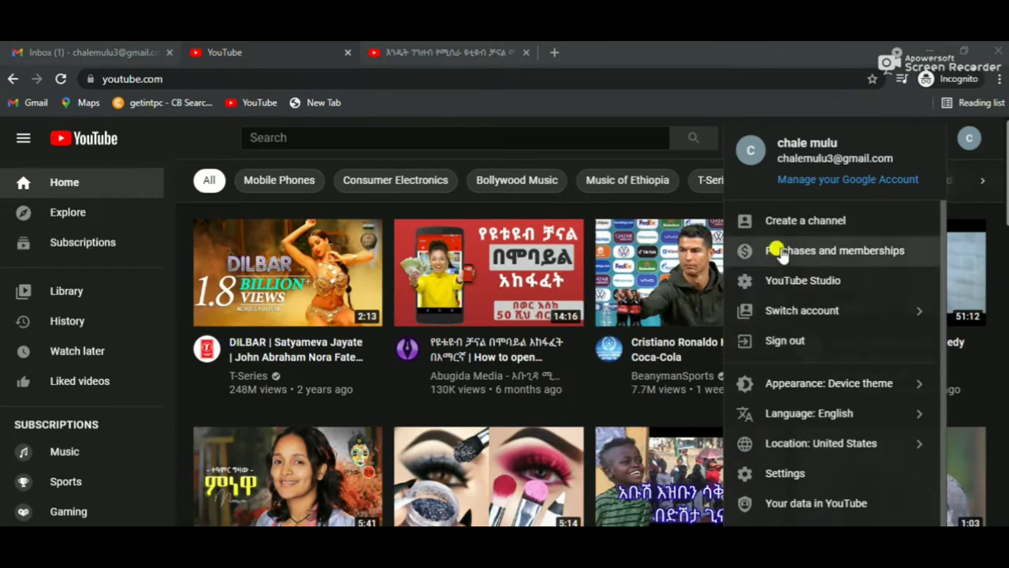
pyautogui.click(775, 220)
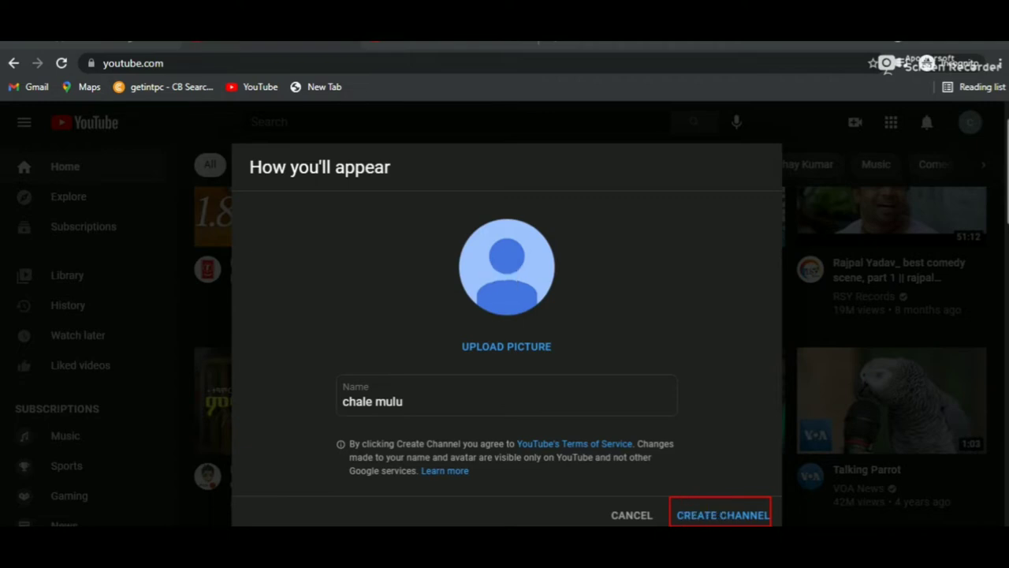
pyautogui.click(694, 514)
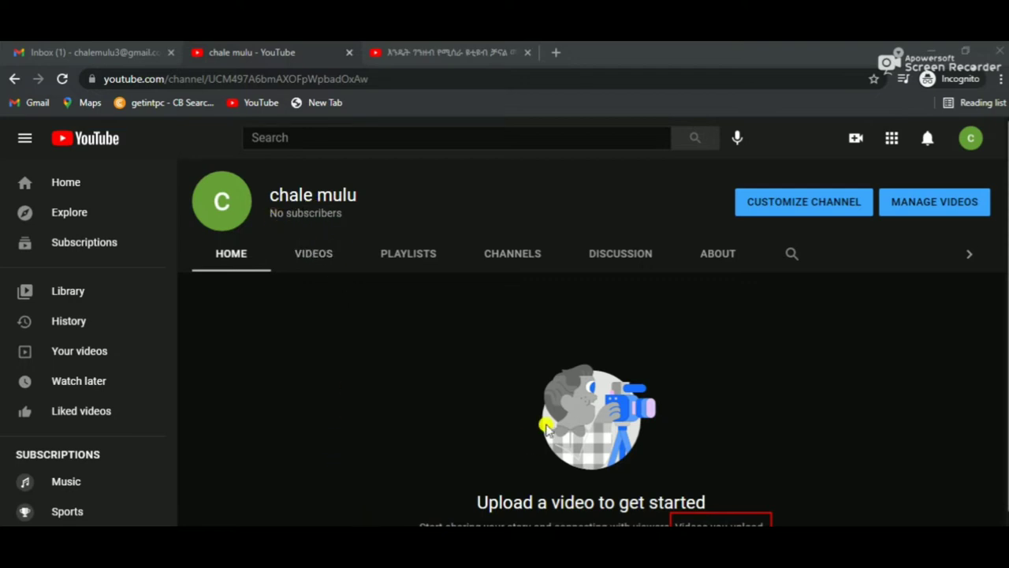
pyautogui.click(968, 140)
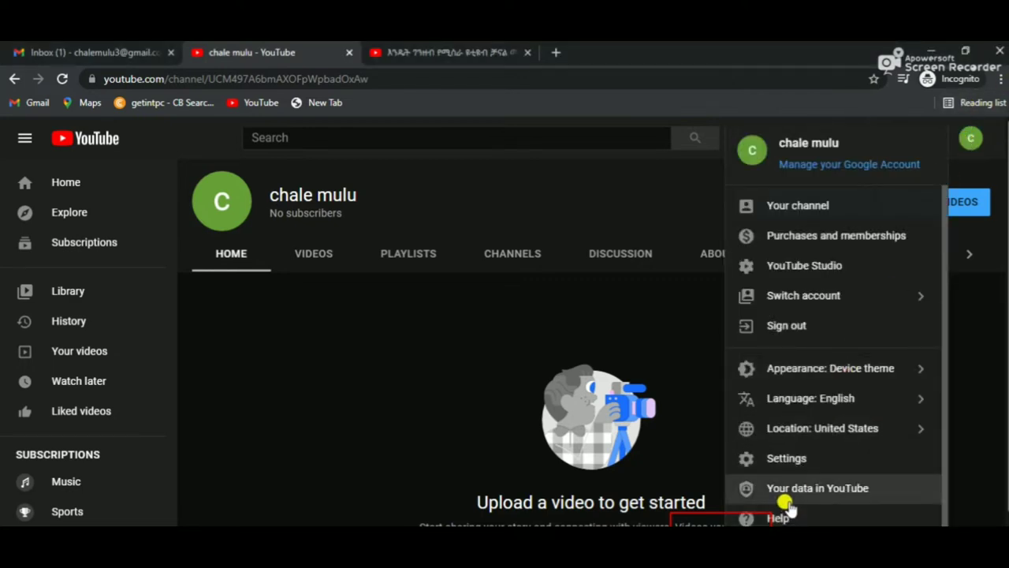
# - In account Settings, choose Create a new channel to reach the channel-name form
pyautogui.click(785, 462)
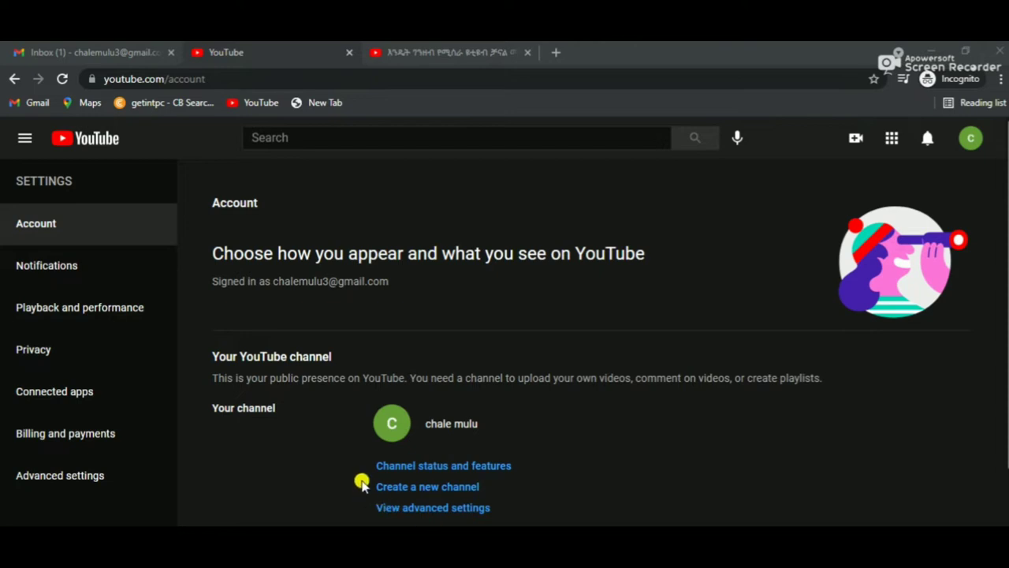
pyautogui.moveTo(361, 479)
pyautogui.mouseDown()
pyautogui.moveTo(379, 492)
pyautogui.moveTo(497, 500)
pyautogui.mouseUp()
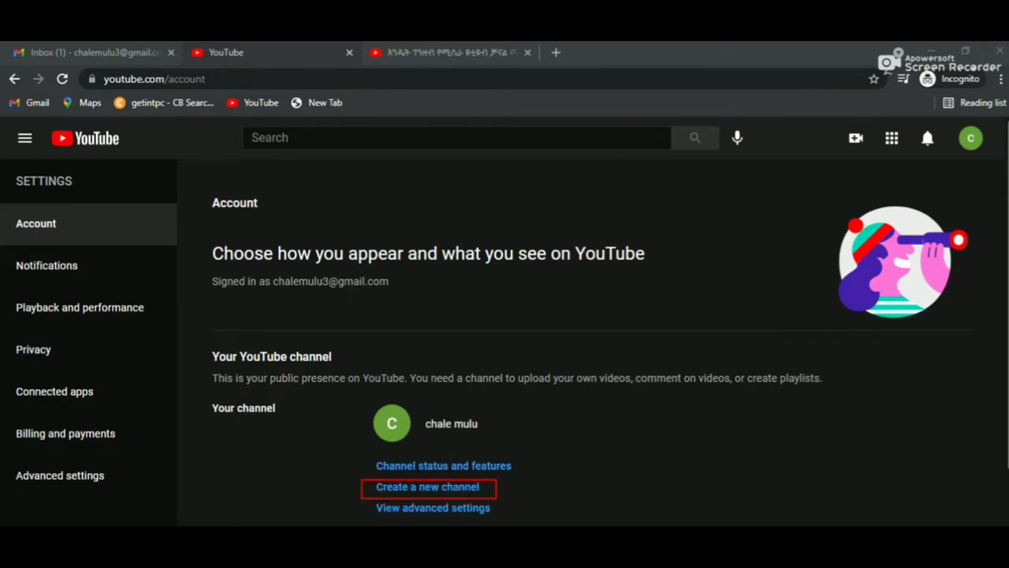
pyautogui.click(394, 486)
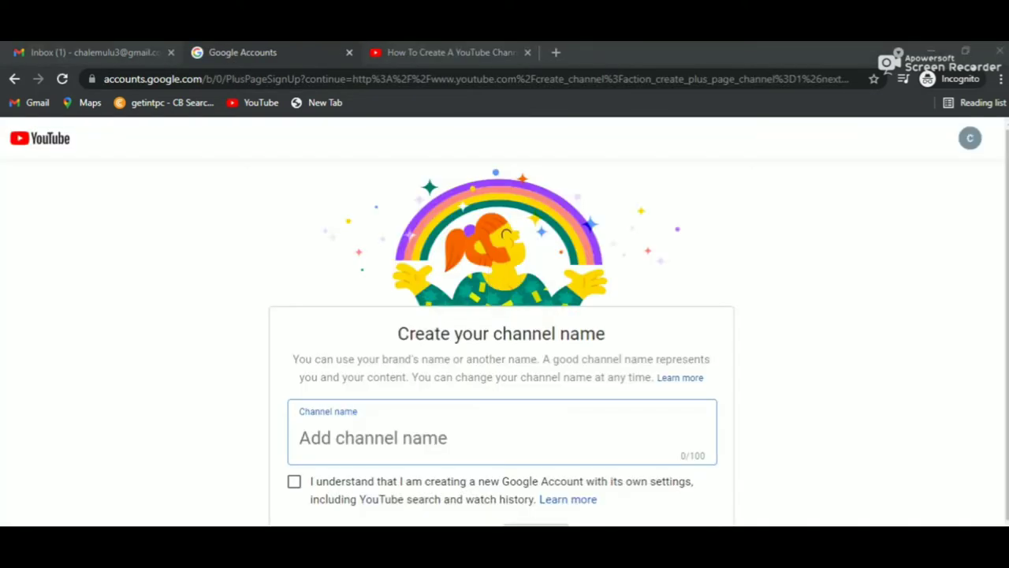
# - Name the channel 'ewunet media እውነት', tick the acknowledgement box and create it
pyautogui.click(347, 439)
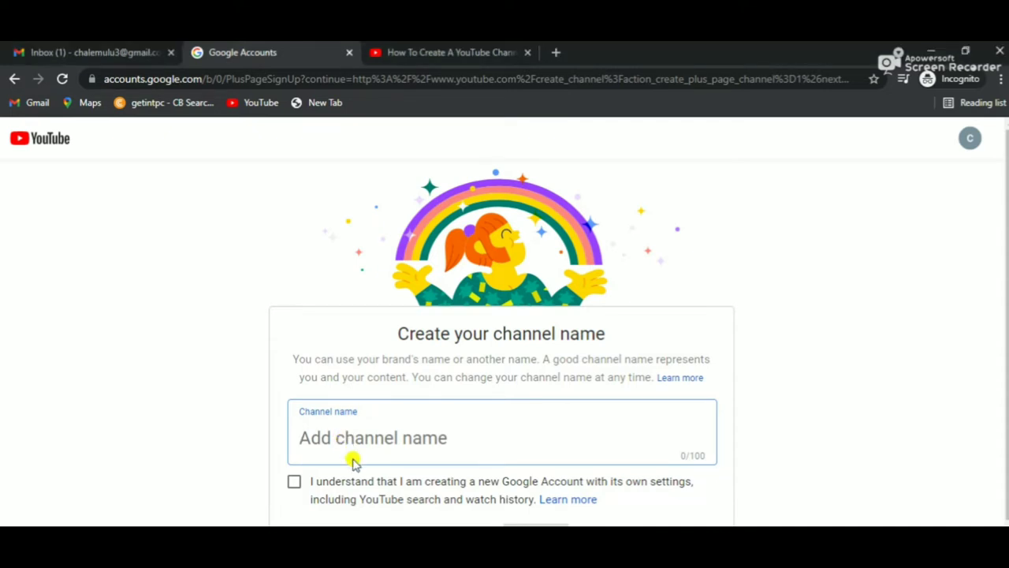
pyautogui.write('ewune')
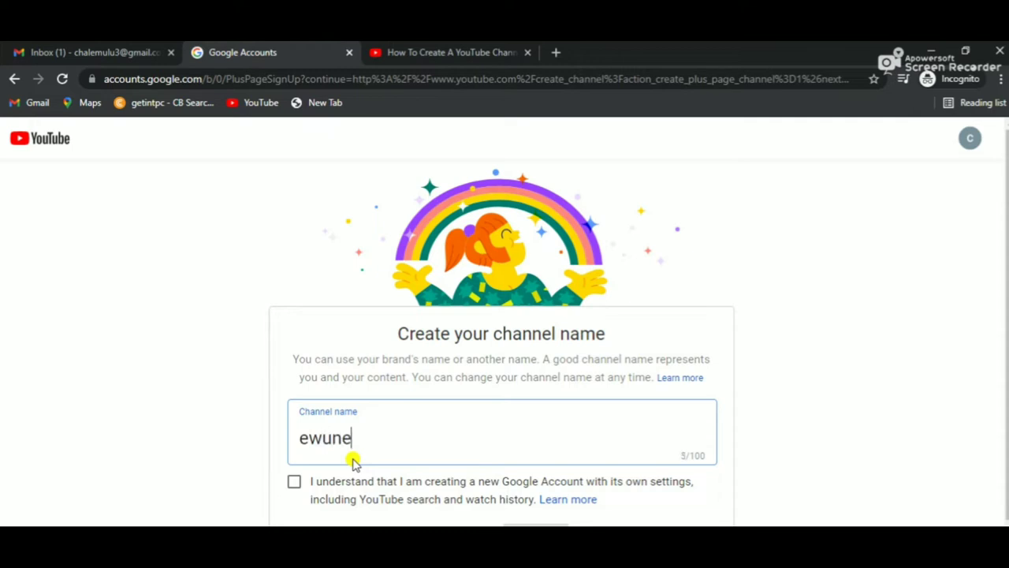
pyautogui.write('t media')
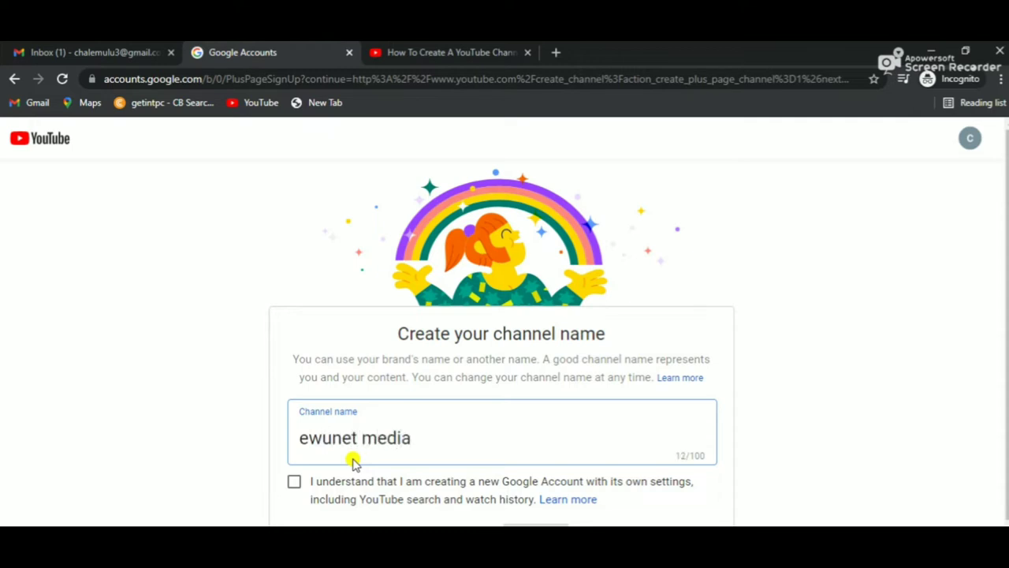
pyautogui.press('Return')
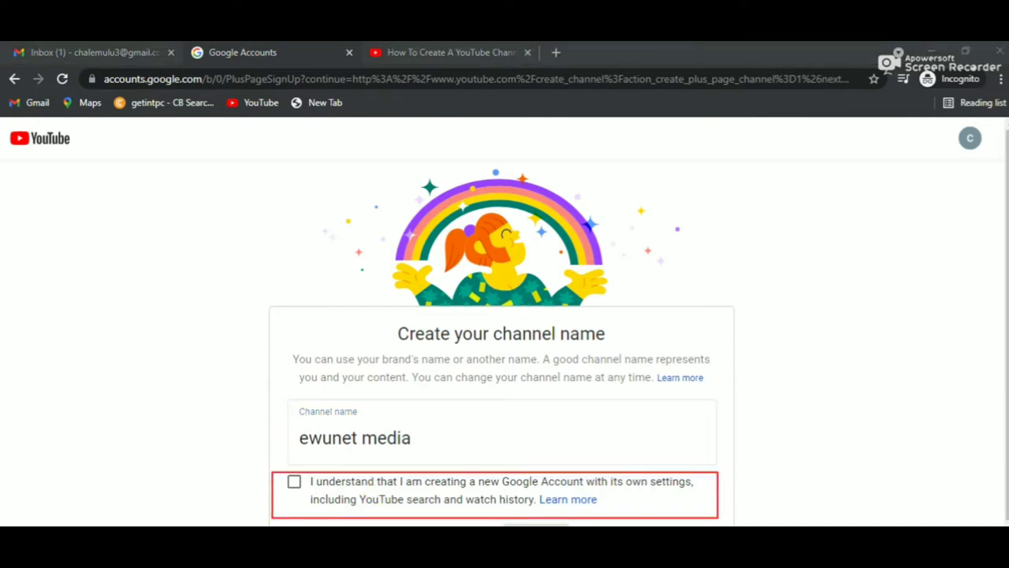
pyautogui.click(294, 483)
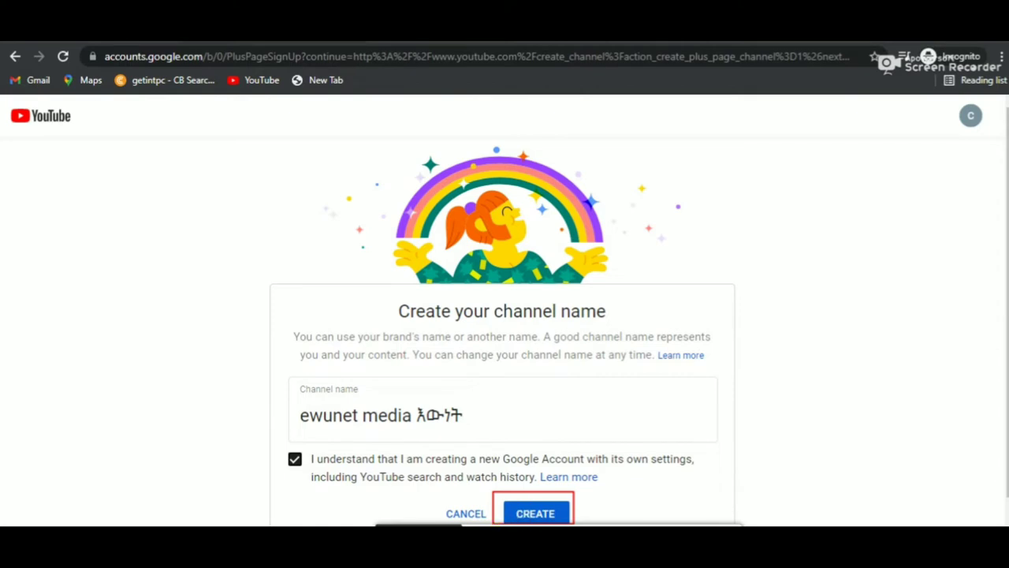
pyautogui.click(535, 513)
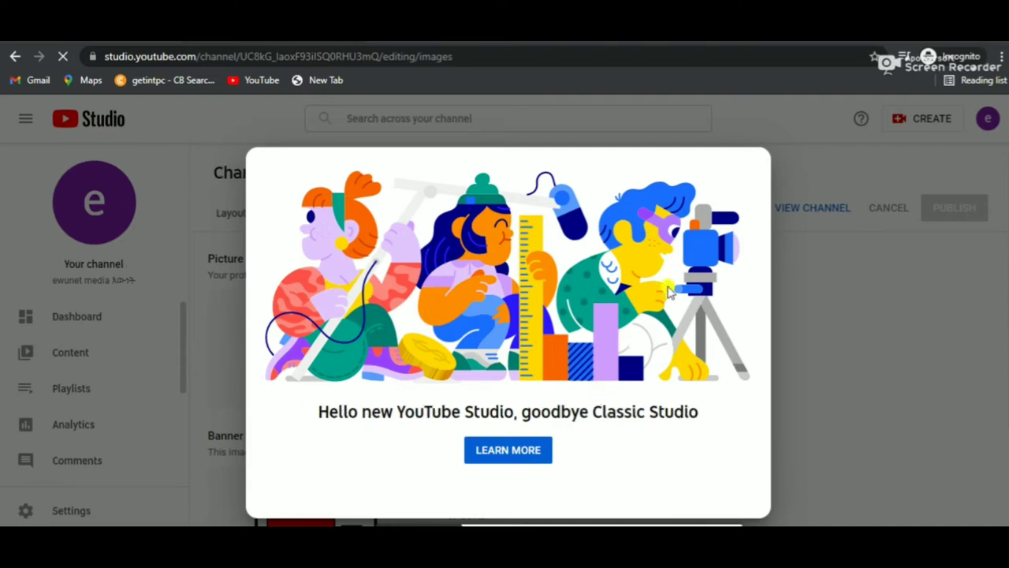
# - Dismiss the Studio welcome message and start uploading a new profile picture under Picture
pyautogui.click(897, 336)
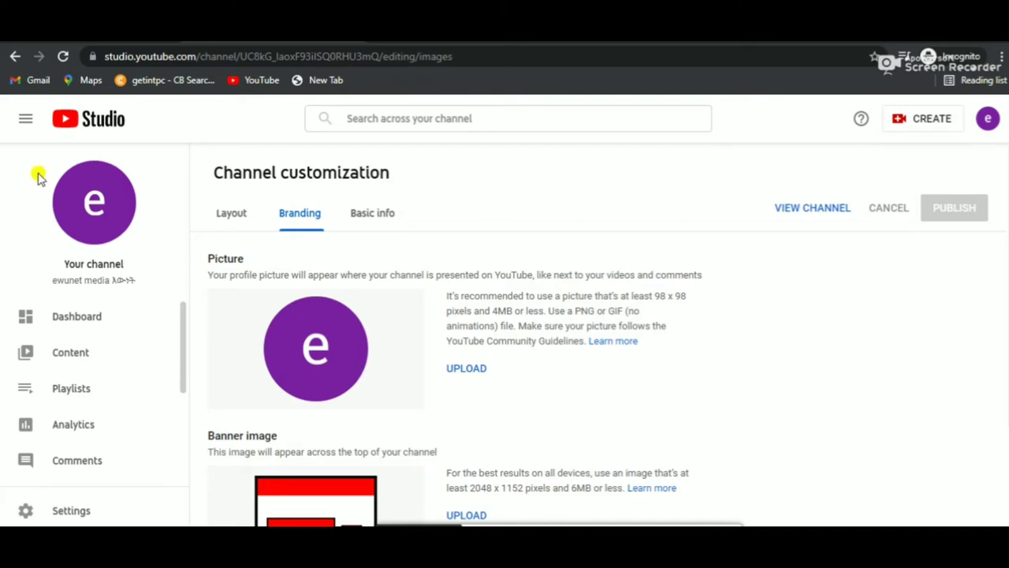
pyautogui.click(94, 206)
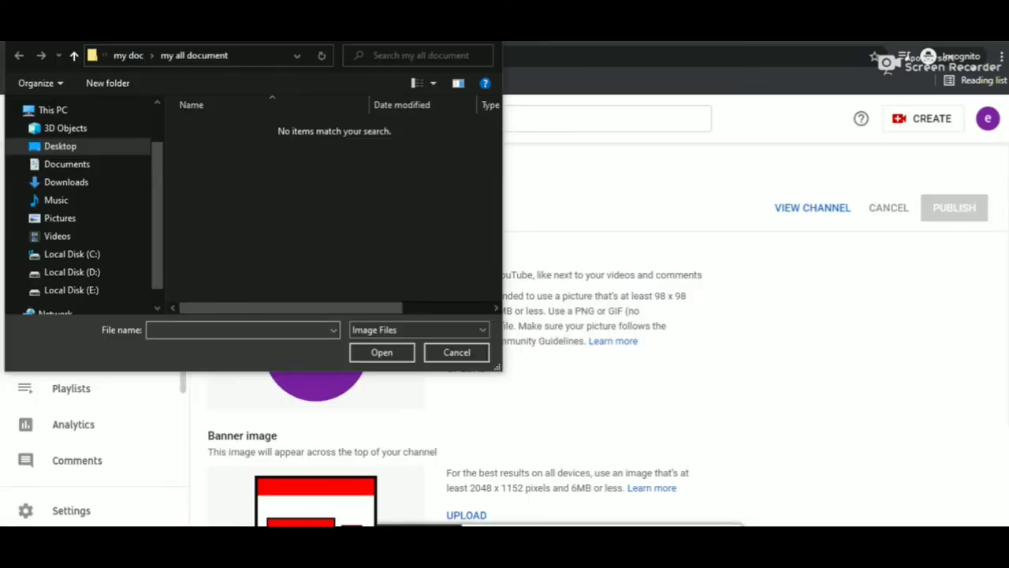
# - Open the ewnet logo image from the Desktop folder as the profile picture
pyautogui.click(63, 146)
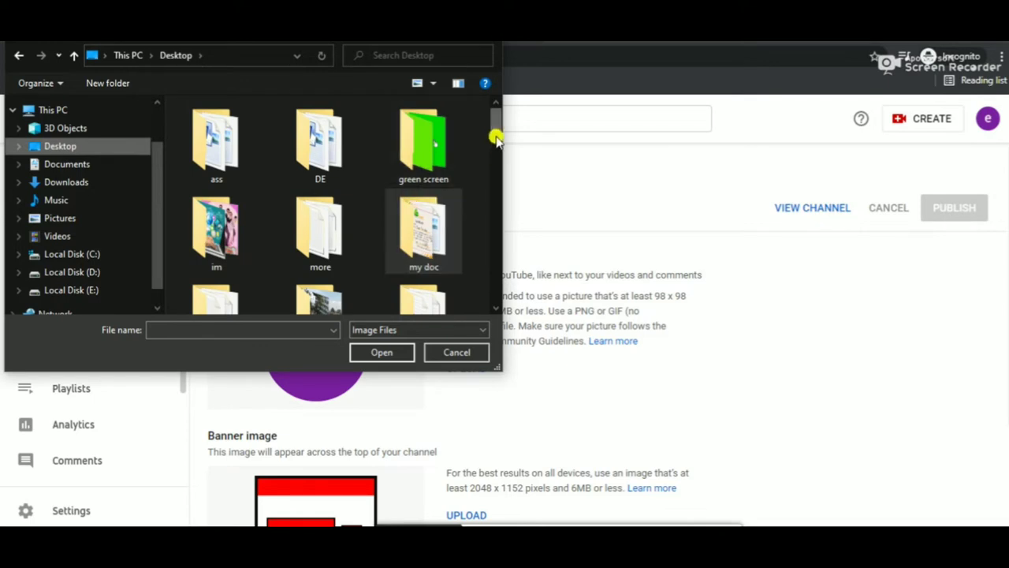
pyautogui.moveTo(495, 133); pyautogui.dragTo(478, 226)
pyautogui.scroll(-3, 473, 240)
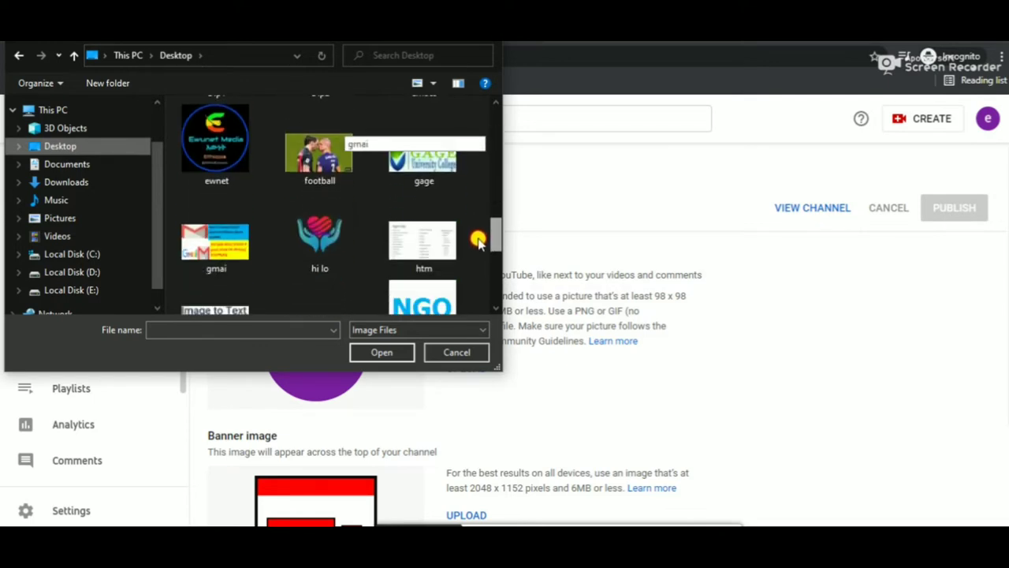
pyautogui.scroll(1, 473, 236)
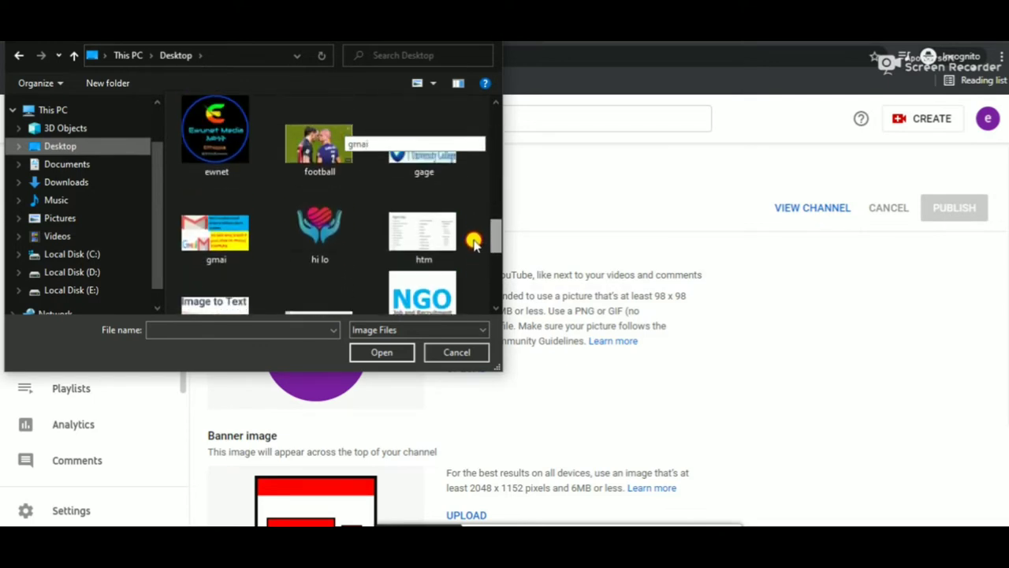
pyautogui.click(227, 151)
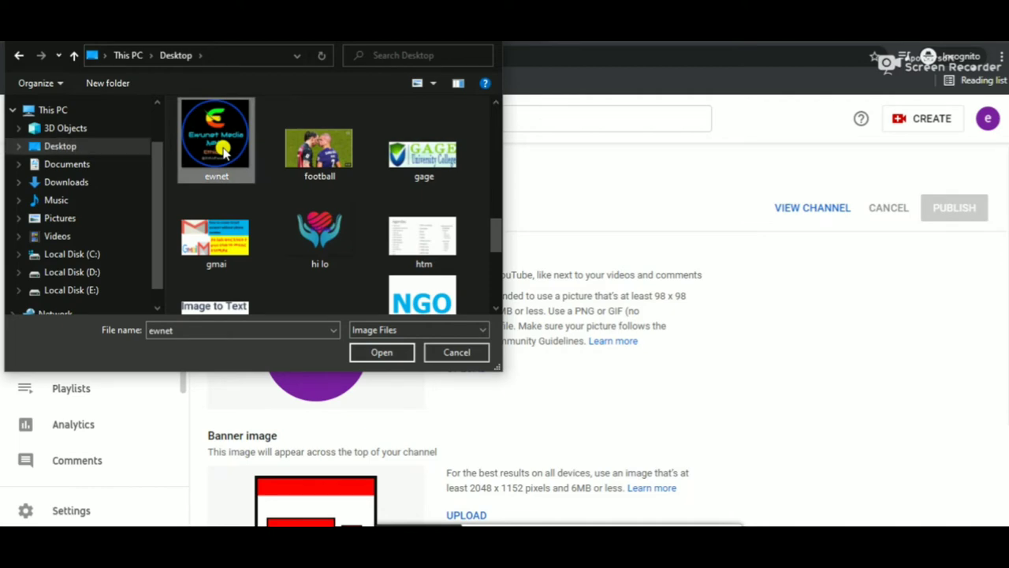
pyautogui.click(381, 353)
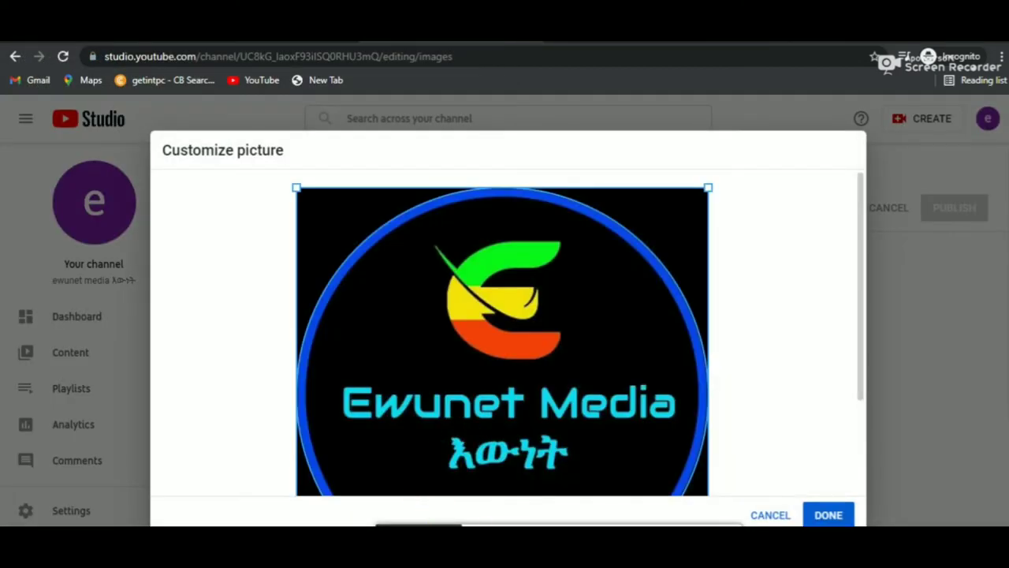
# - Accept the logo crop and publish it as the channel avatar
pyautogui.click(827, 516)
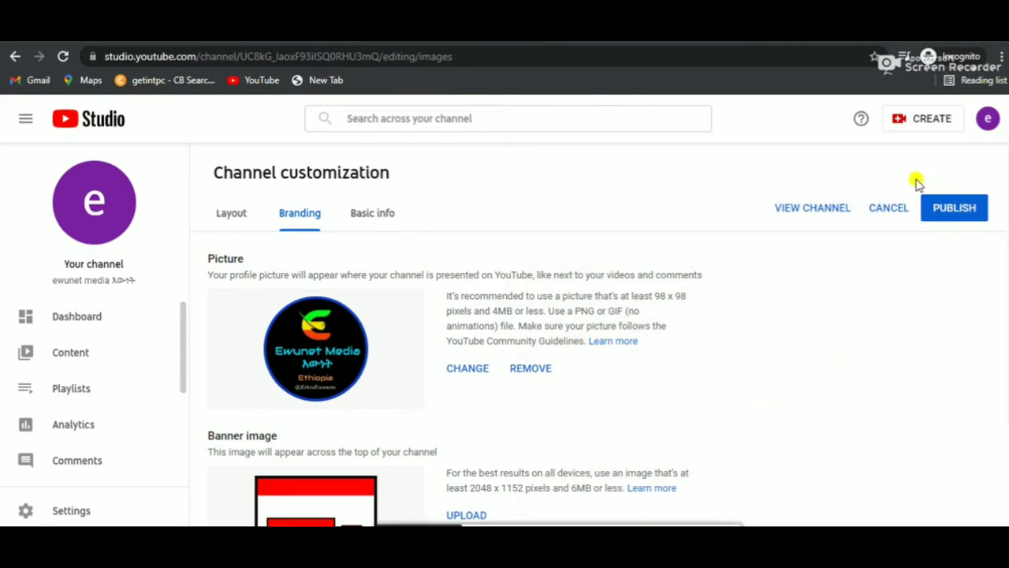
pyautogui.moveTo(915, 184)
pyautogui.mouseDown()
pyautogui.moveTo(935, 222)
pyautogui.moveTo(998, 260)
pyautogui.moveTo(1002, 230)
pyautogui.mouseUp()
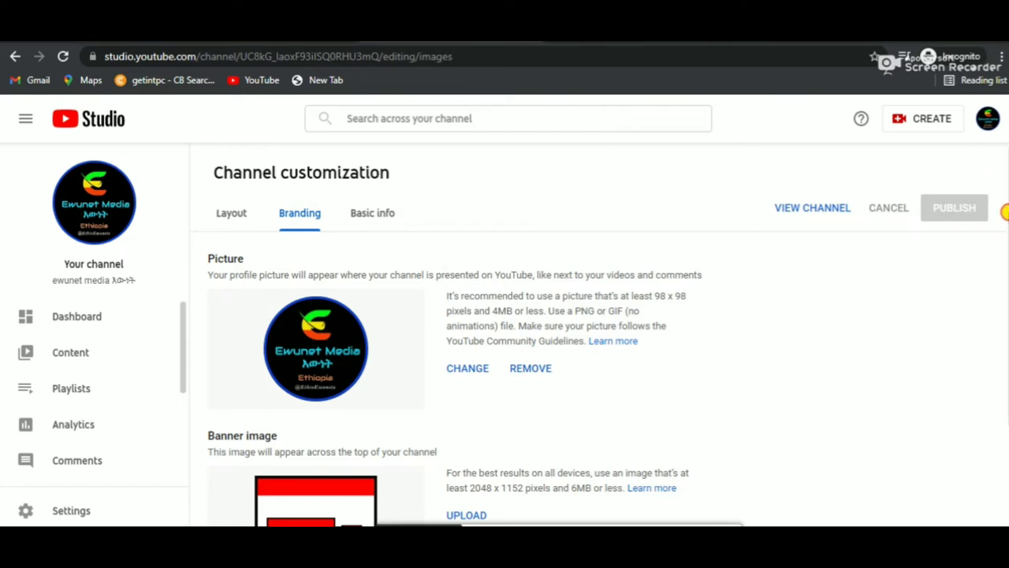
pyautogui.scroll(-1, 1005, 211)
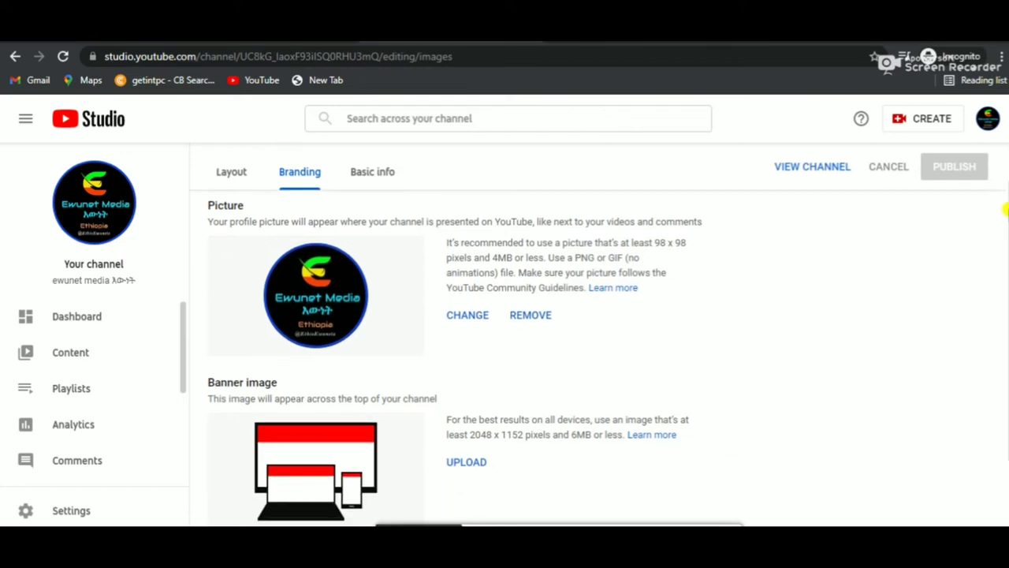
pyautogui.click(453, 466)
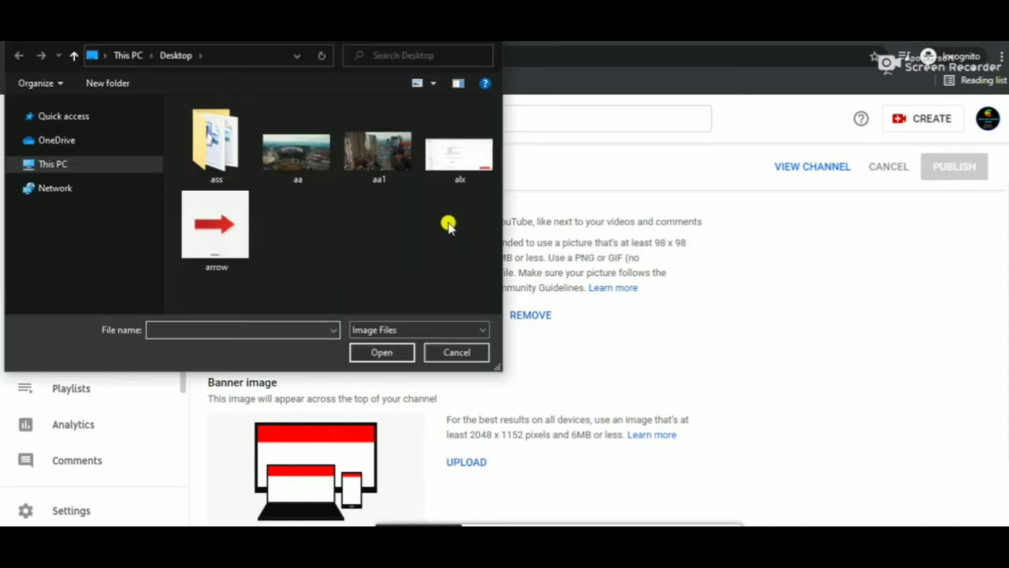
pyautogui.moveTo(494, 135); pyautogui.dragTo(491, 236)
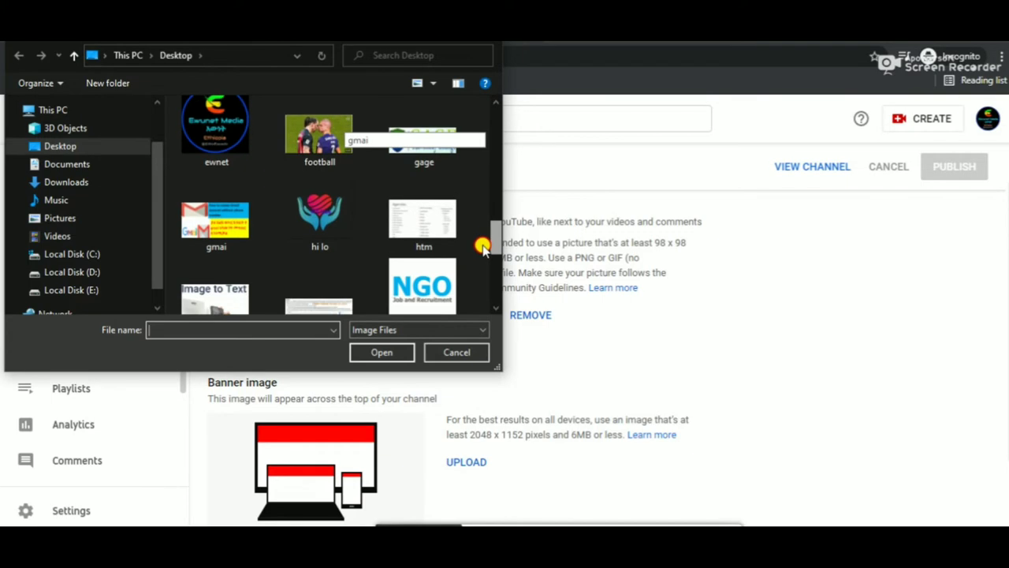
pyautogui.click(208, 122)
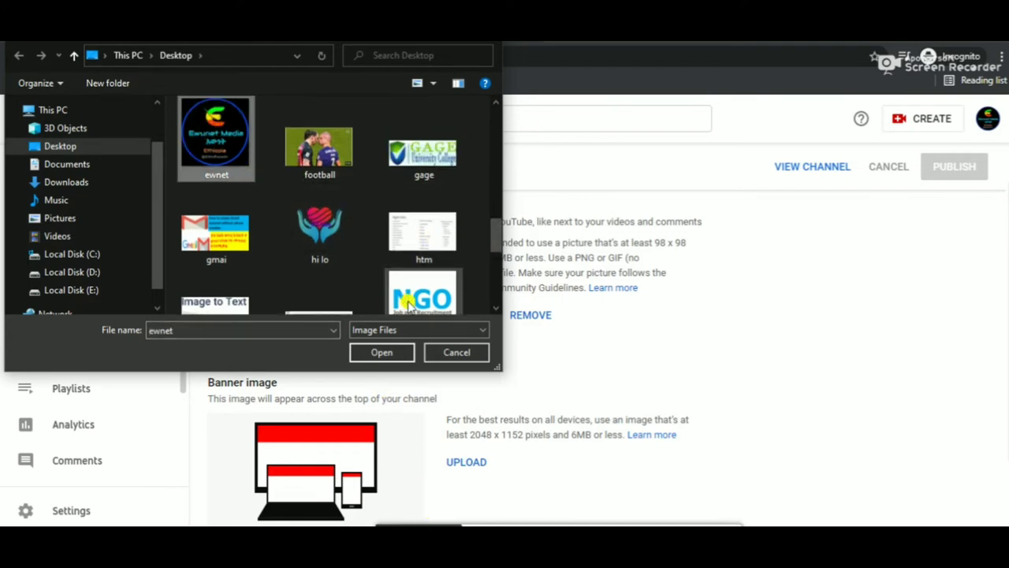
pyautogui.click(381, 353)
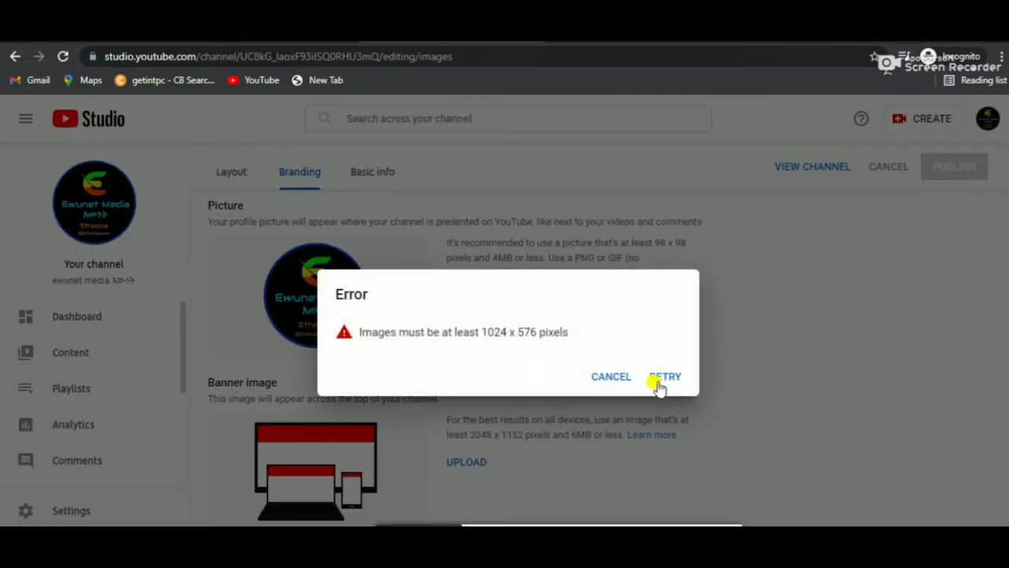
pyautogui.click(610, 377)
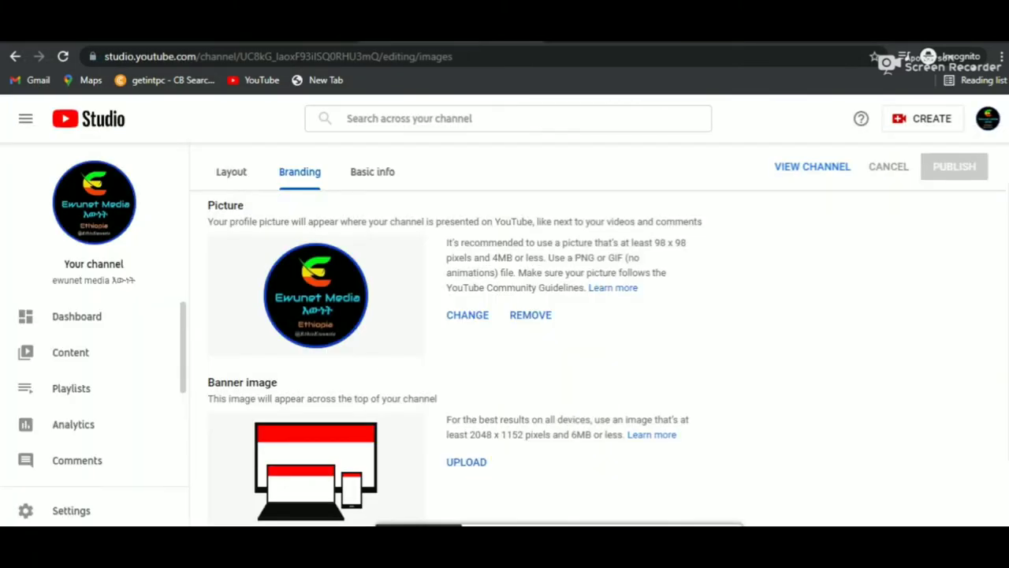
pyautogui.click(466, 461)
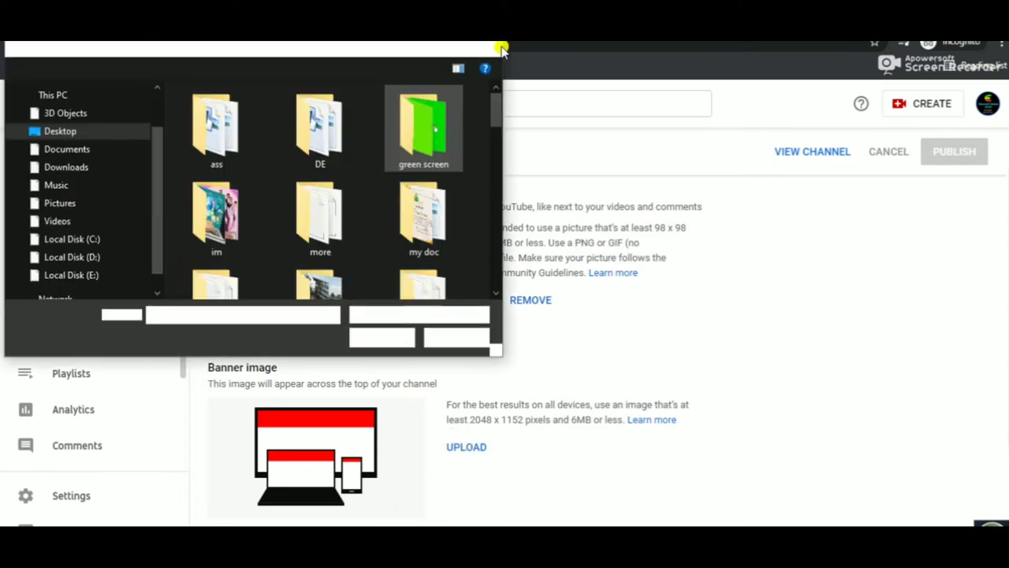
# - Cancel the banner file chooser and open a new tab in its own window
pyautogui.click(457, 336)
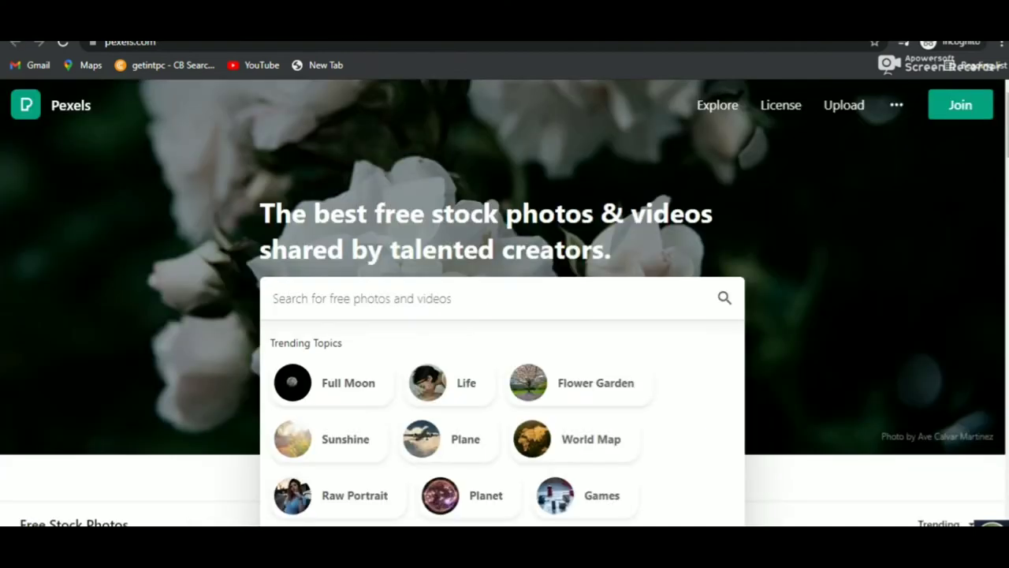
pyautogui.hotkey('ctrl', 't')
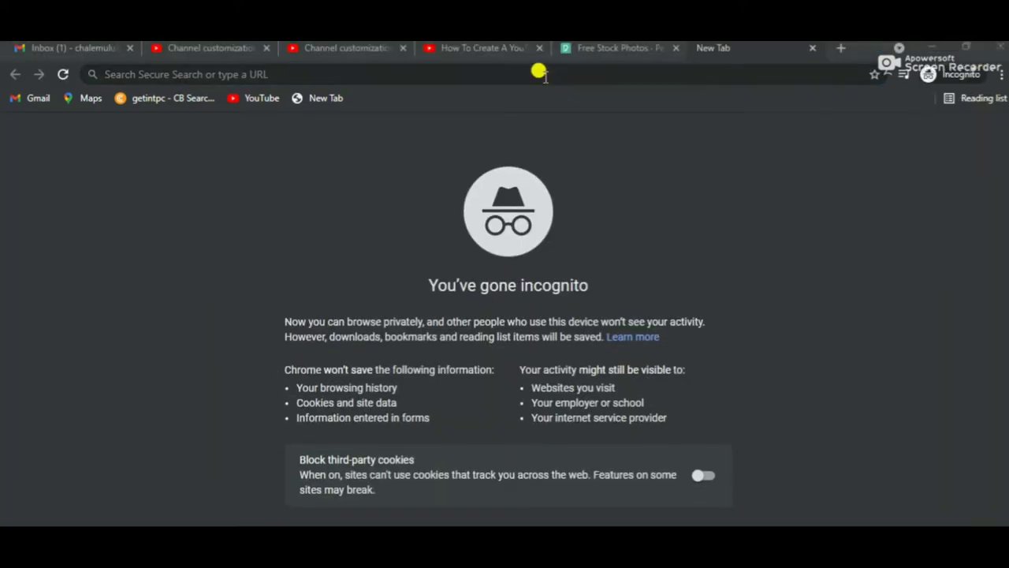
pyautogui.moveTo(718, 49); pyautogui.dragTo(403, 161)
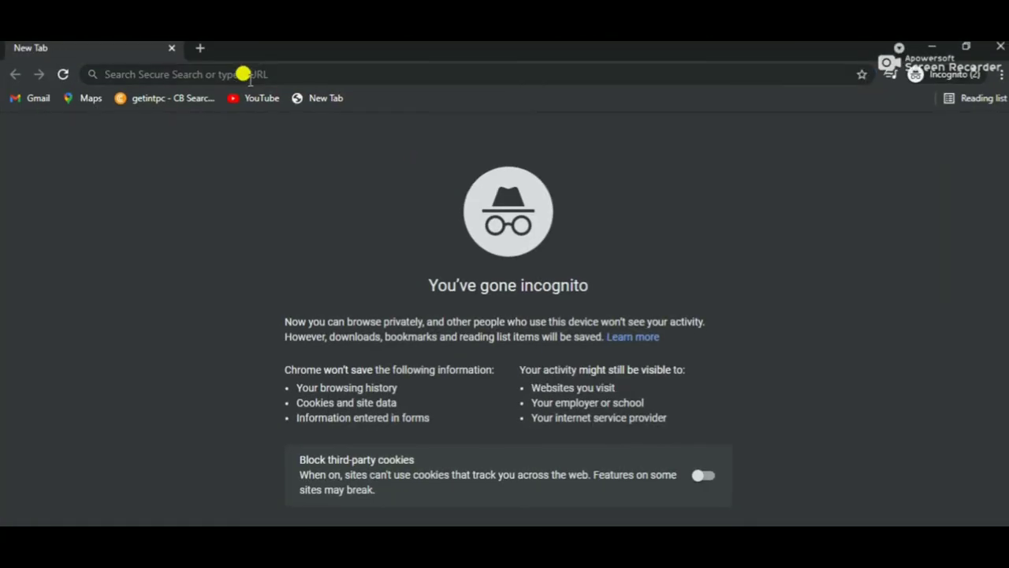
# - Search the web for 'pixels' from the address bar
pyautogui.click(242, 73)
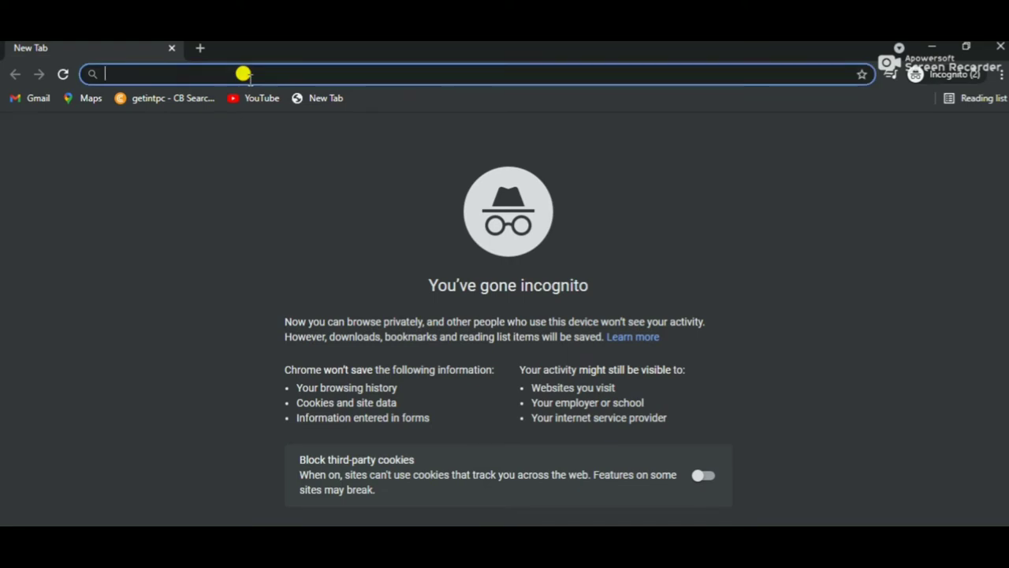
pyautogui.write('y')
pyautogui.press('BackSpace')
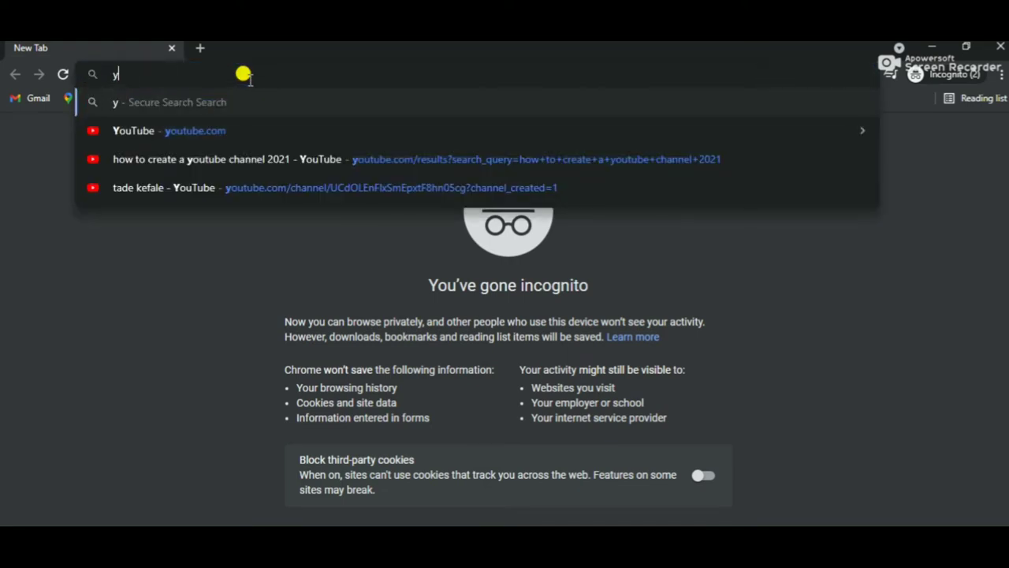
pyautogui.press('BackSpace')
pyautogui.write('pix')
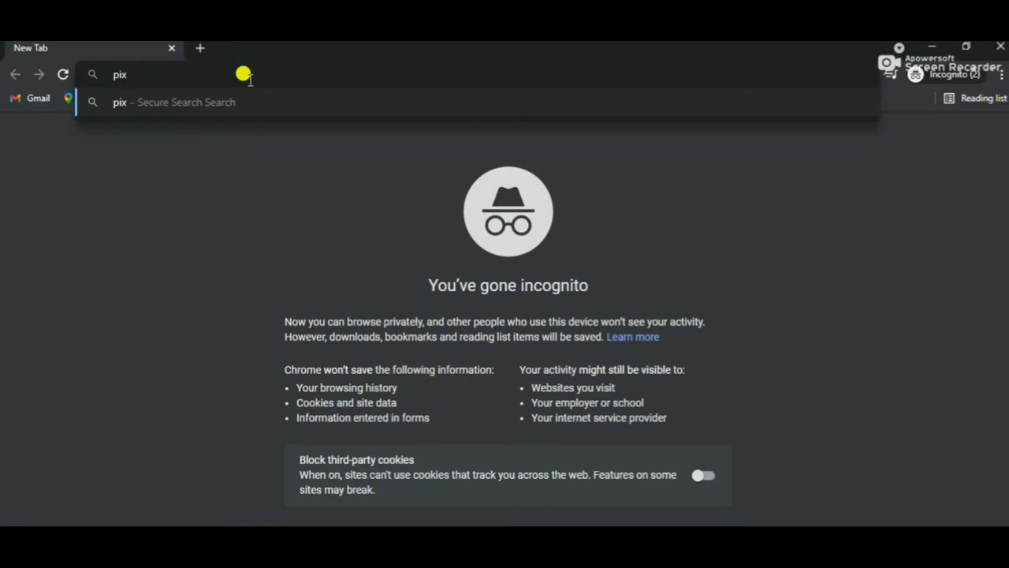
pyautogui.write('els')
pyautogui.press('Return')
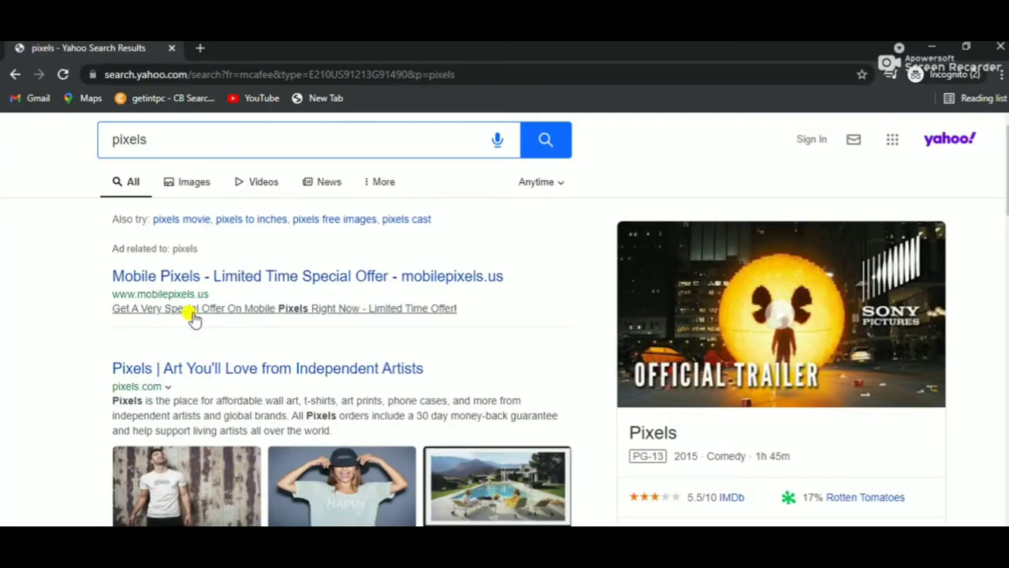
# - Back out of the wrong Pixels site and open the 'Free Stock Photos · Pexels' result
pyautogui.click(129, 369)
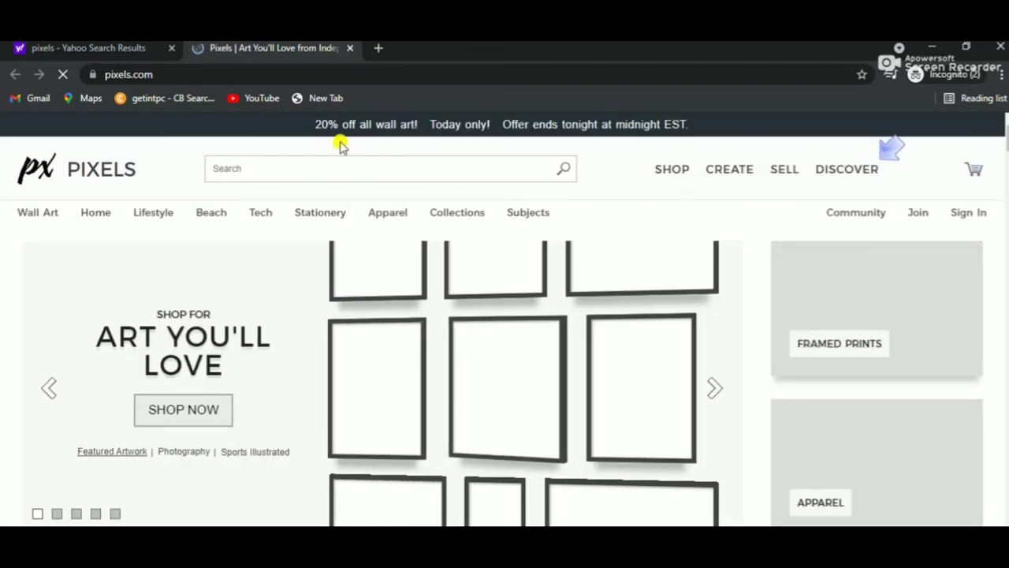
pyautogui.click(352, 49)
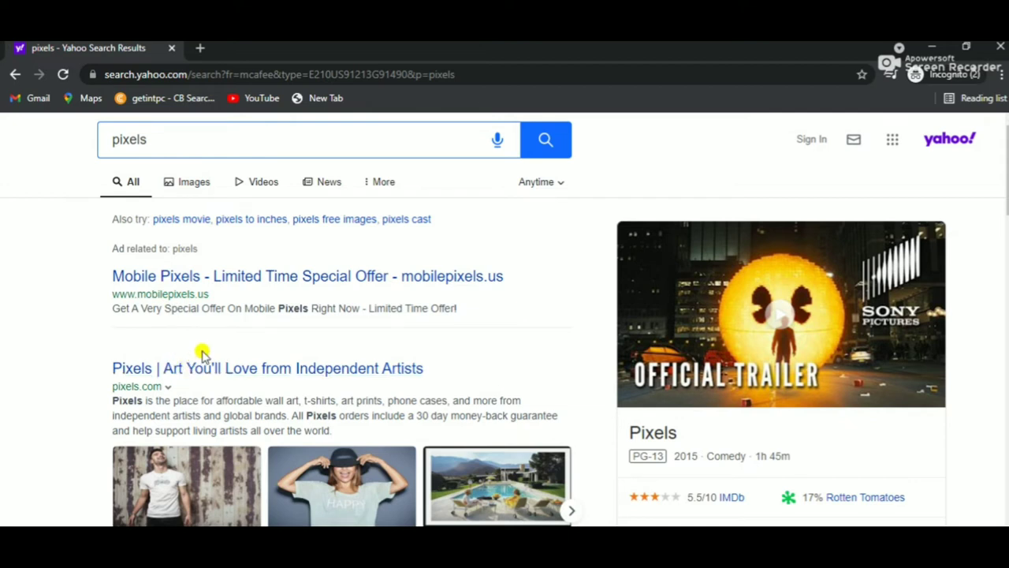
pyautogui.scroll(-2, 203, 355)
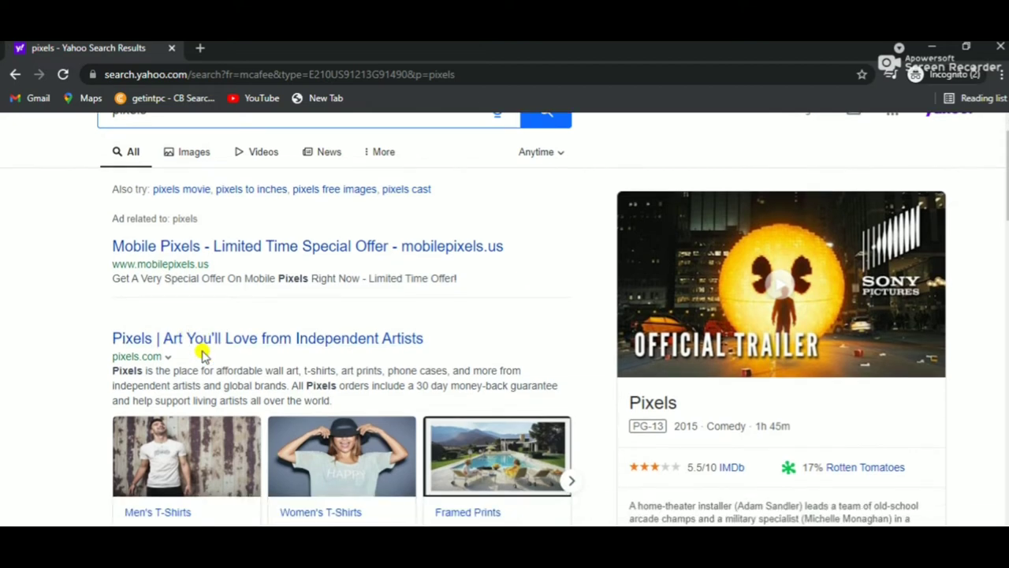
pyautogui.scroll(-3, 203, 354)
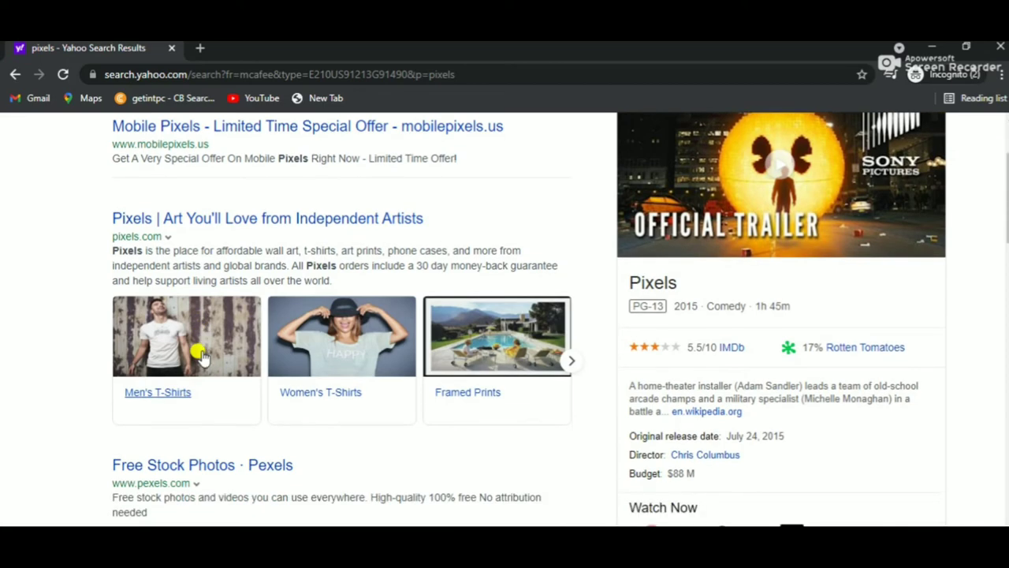
pyautogui.scroll(-2, 202, 354)
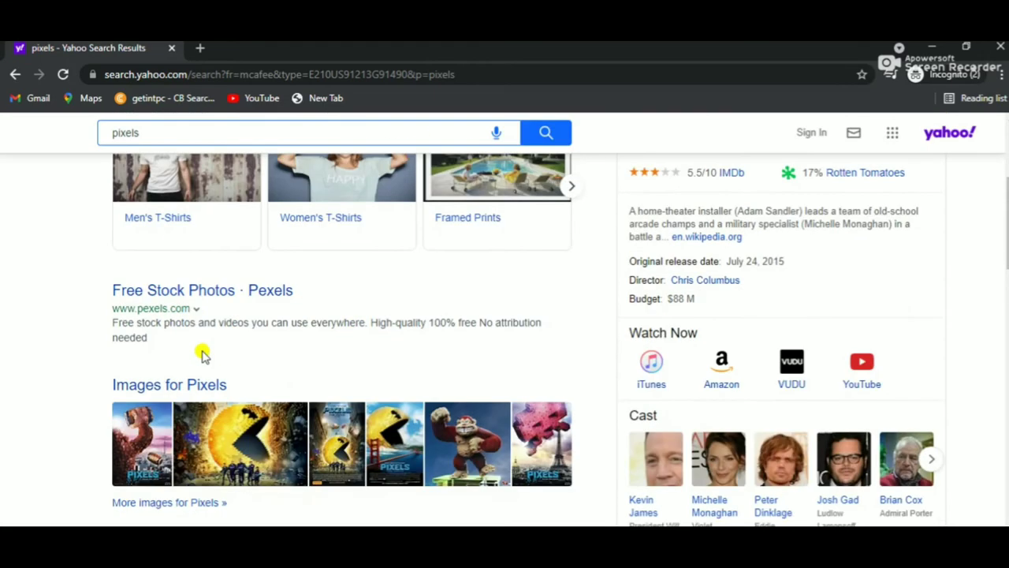
pyautogui.click(165, 293)
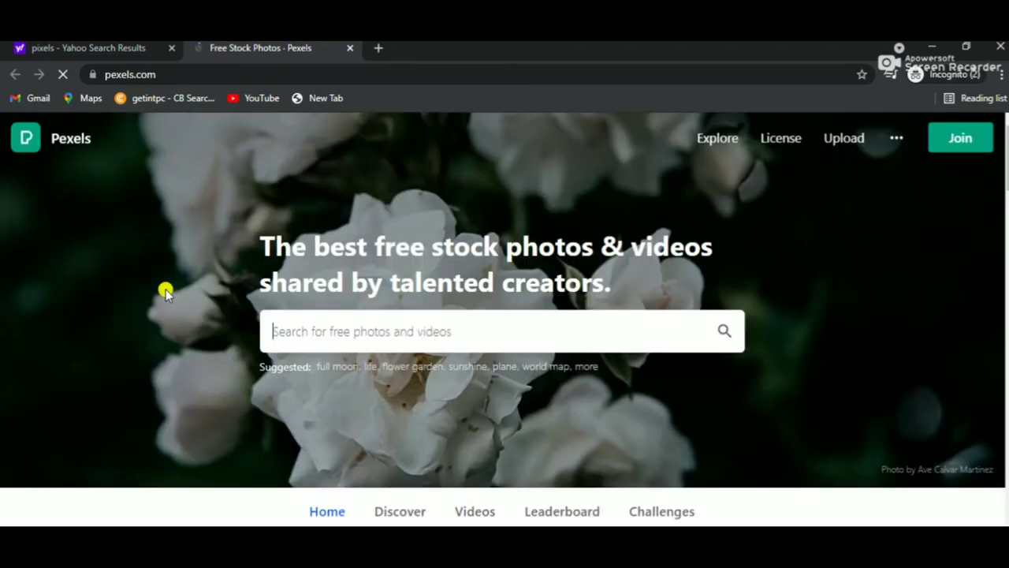
# - Search Pexels for 'youtube banner' and open the Time Lapse Photography of Blue Lights photo
pyautogui.click(300, 325)
pyautogui.write('you')
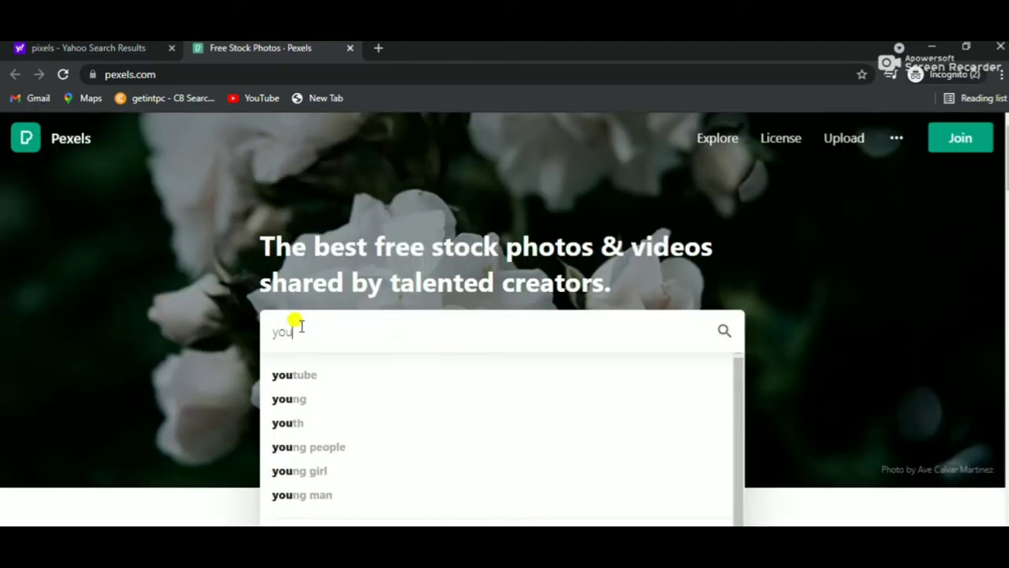
pyautogui.write('tub')
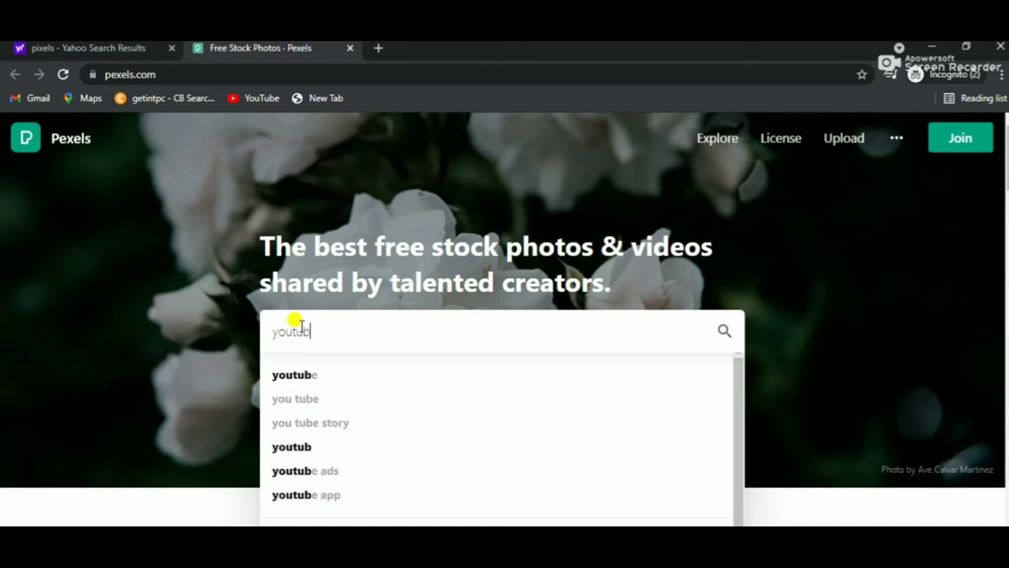
pyautogui.write('e ')
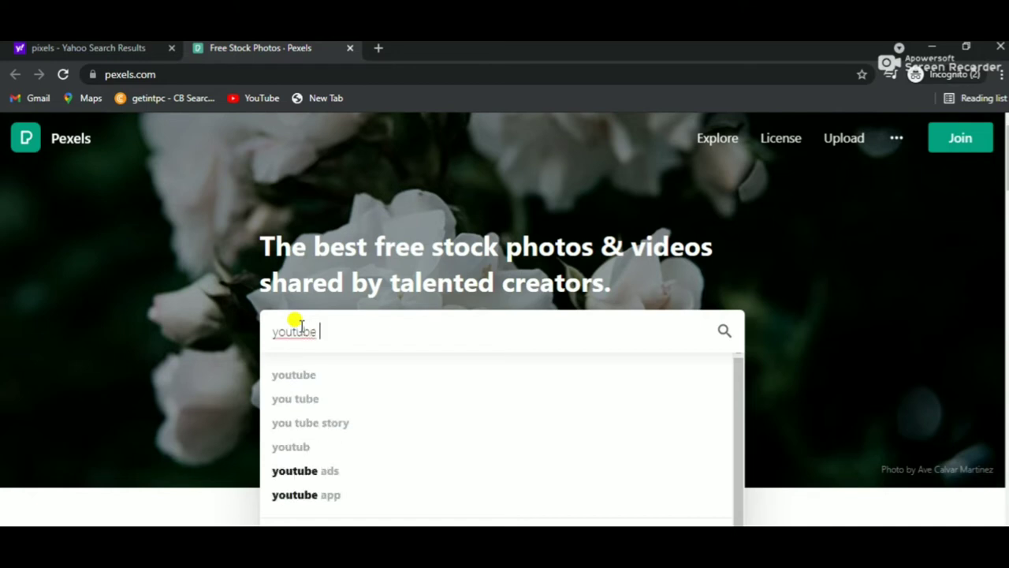
pyautogui.write('ba')
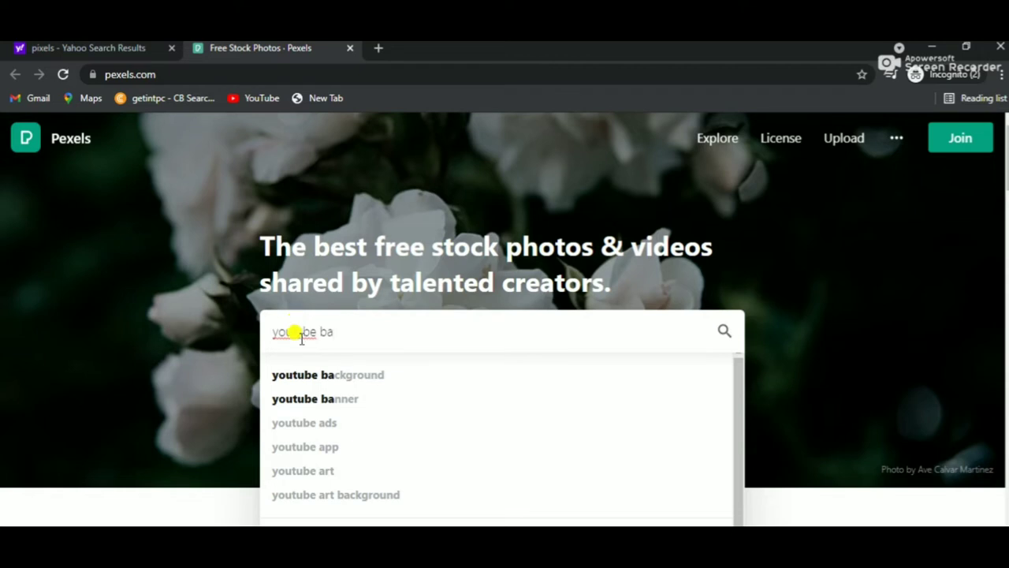
pyautogui.click(324, 404)
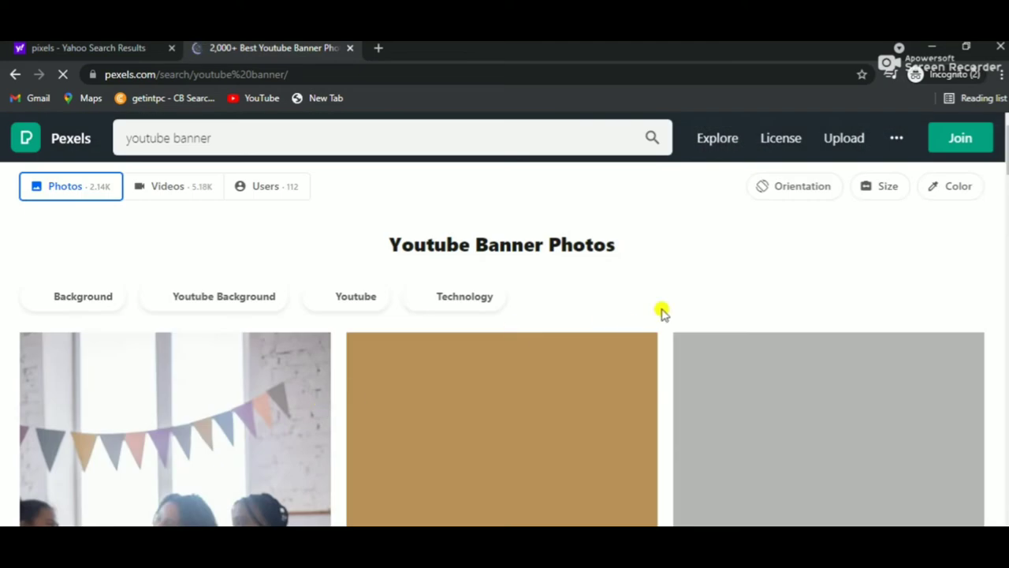
pyautogui.moveTo(1003, 150); pyautogui.dragTo(986, 418)
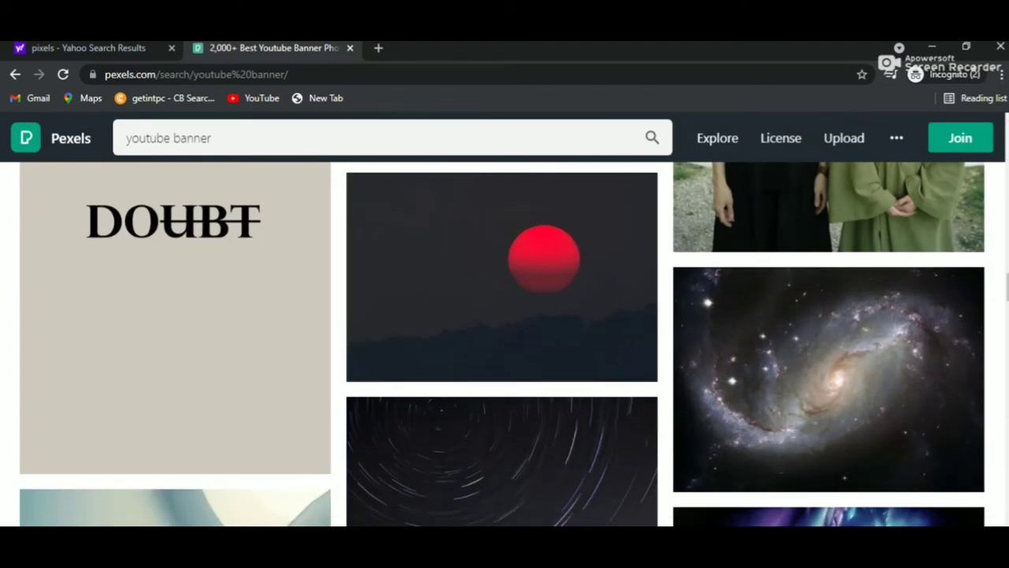
pyautogui.scroll(10, 505, 281)
pyautogui.click(470, 412)
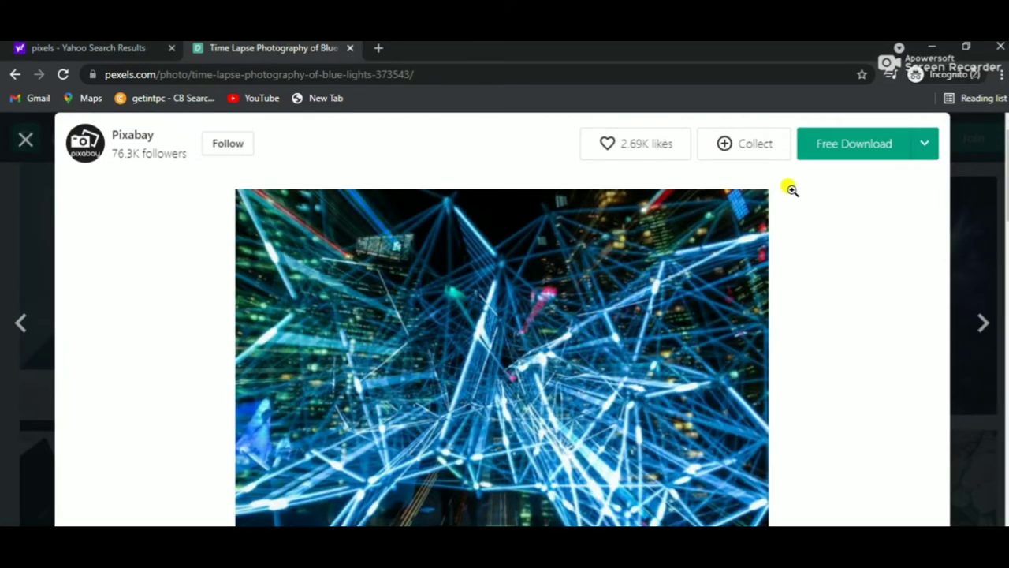
# - Download the blue-lights photo and save it to the Desktop as 'you'
pyautogui.click(833, 154)
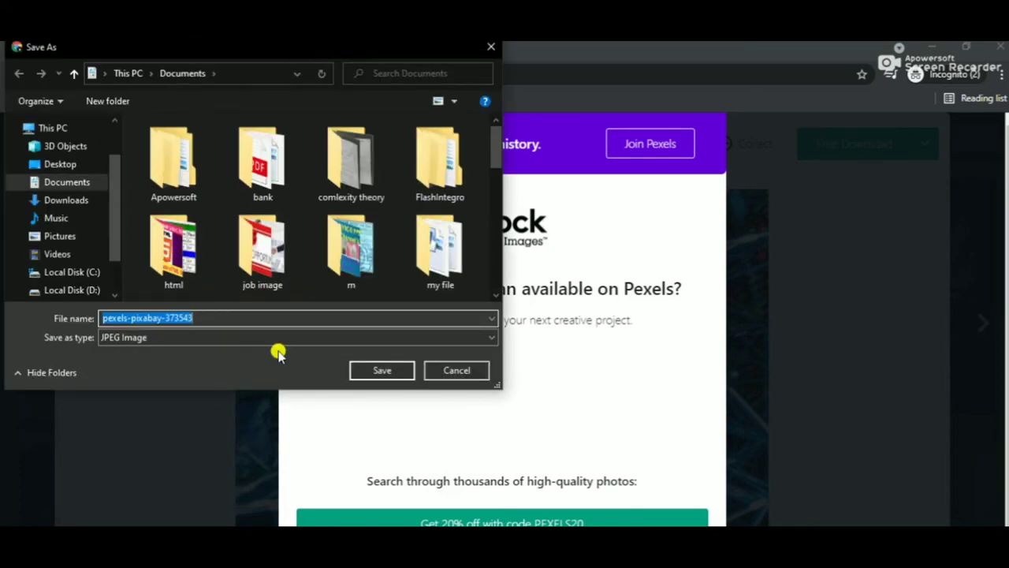
pyautogui.write('you')
pyautogui.click(60, 164)
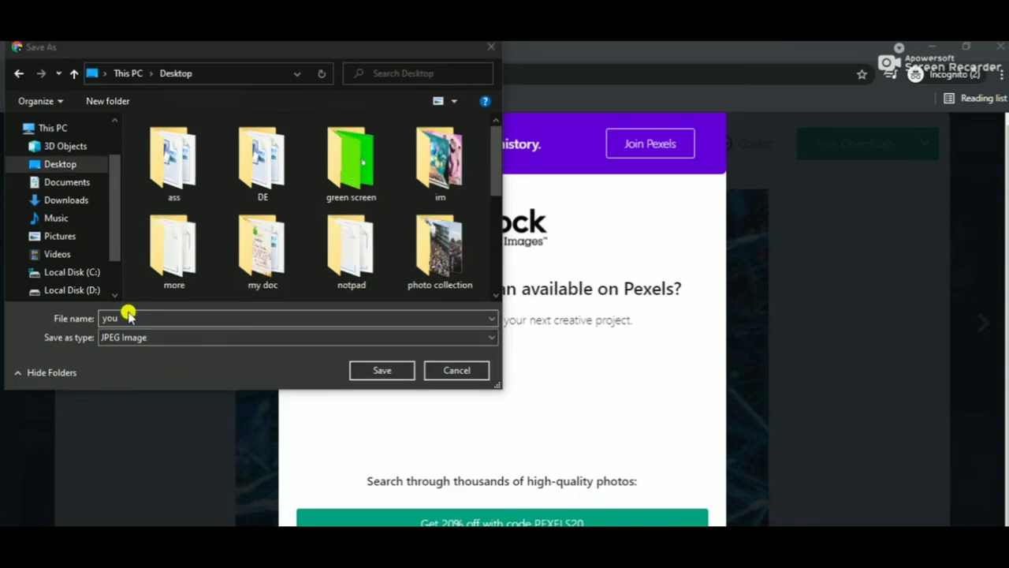
pyautogui.click(128, 316)
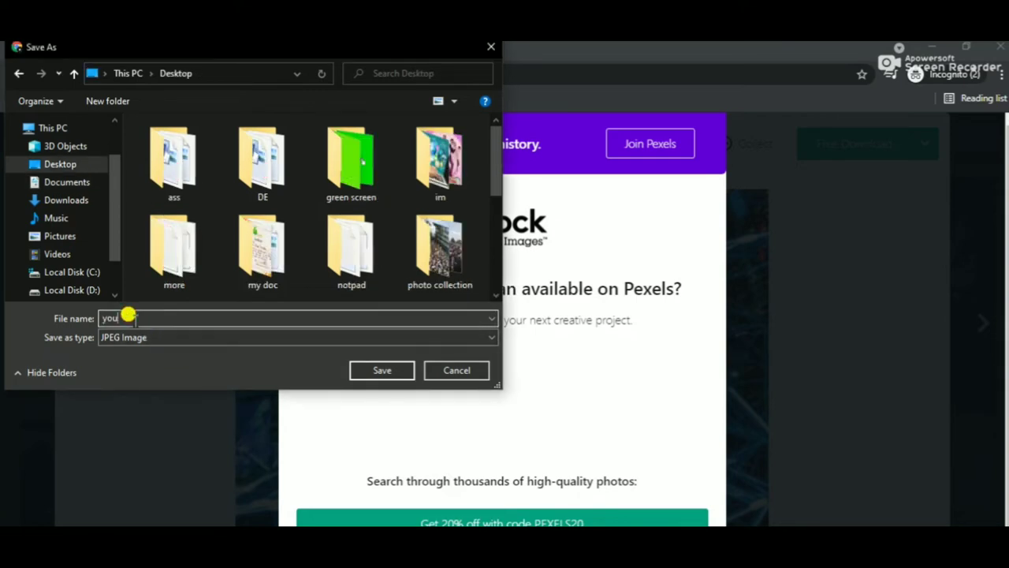
pyautogui.click(382, 370)
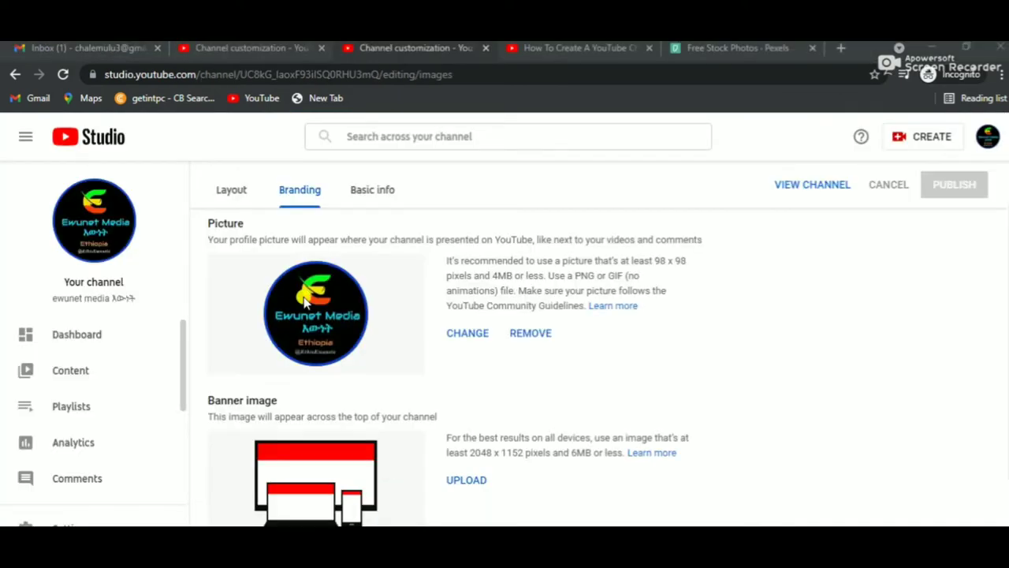
# - Upload the 'you' image from the Desktop as the banner and accept its crop
pyautogui.click(465, 479)
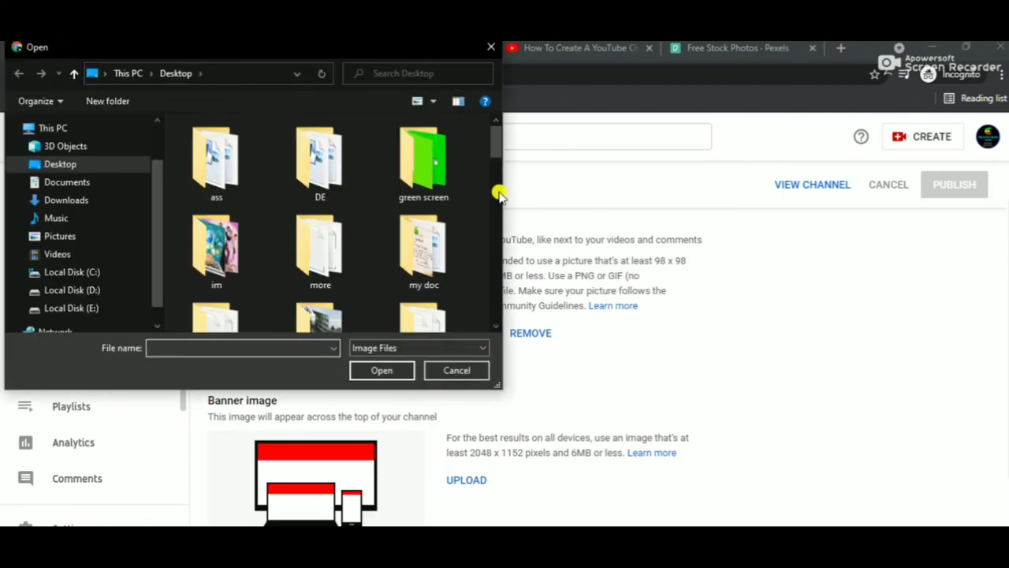
pyautogui.moveTo(495, 140); pyautogui.dragTo(481, 281)
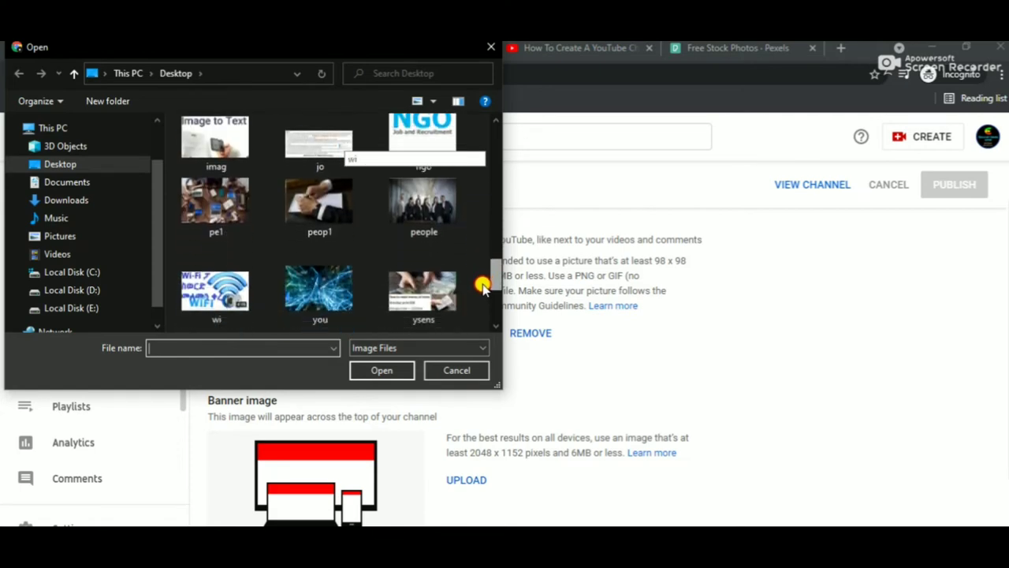
pyautogui.click(339, 290)
pyautogui.click(383, 373)
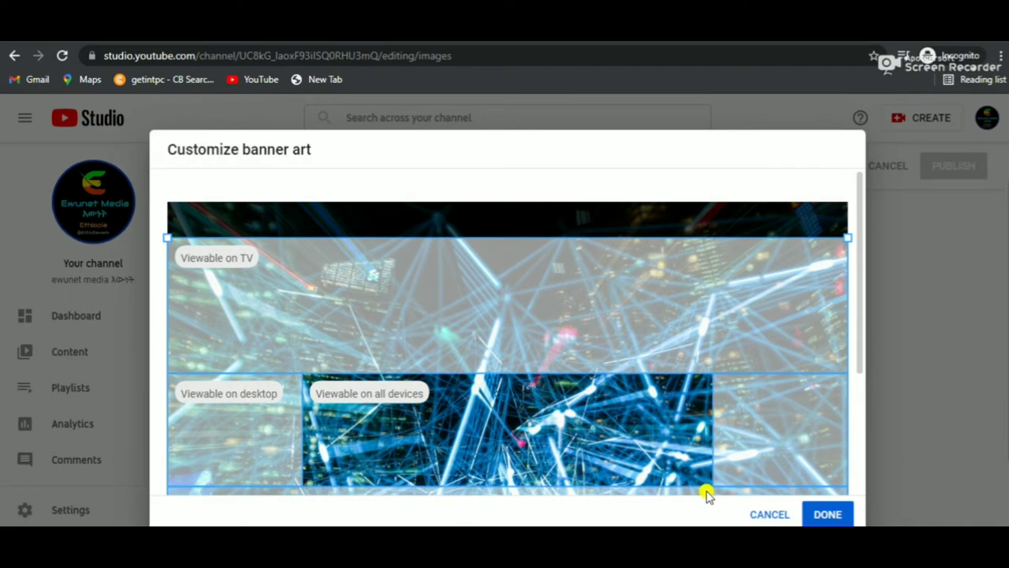
pyautogui.click(826, 514)
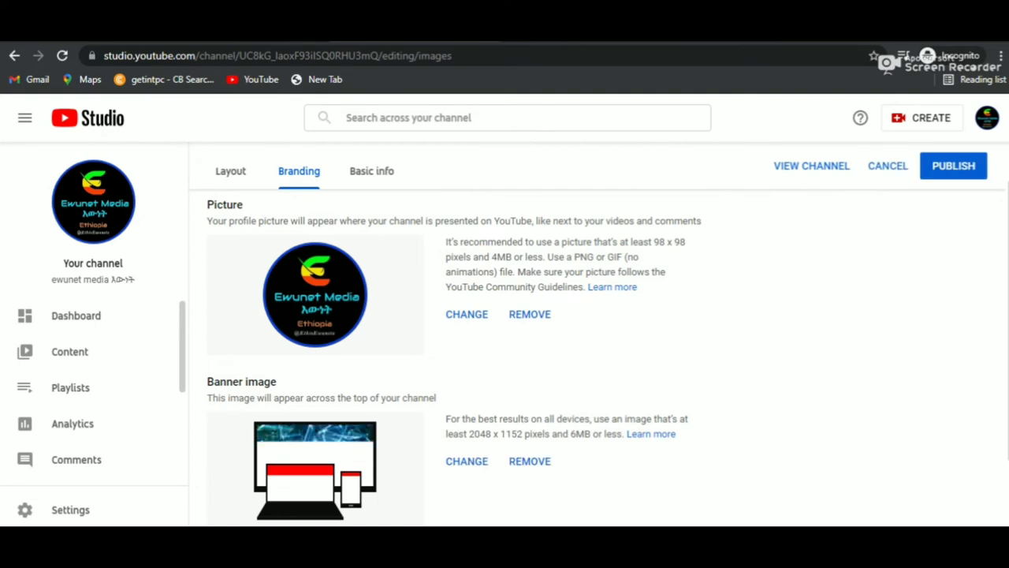
# - Publish the new banner and go to the YouTube home page via the bookmark
pyautogui.click(942, 168)
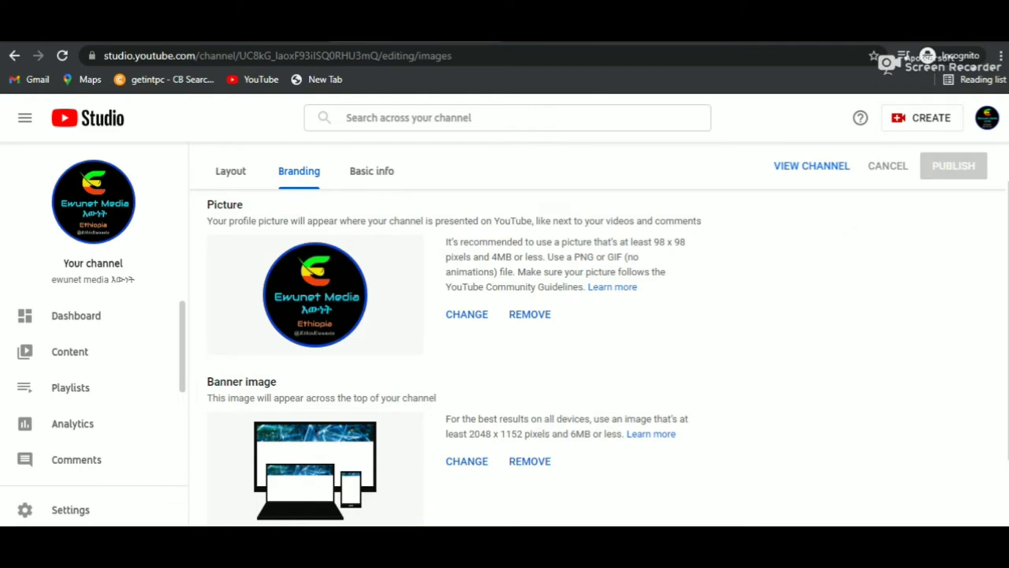
pyautogui.click(257, 81)
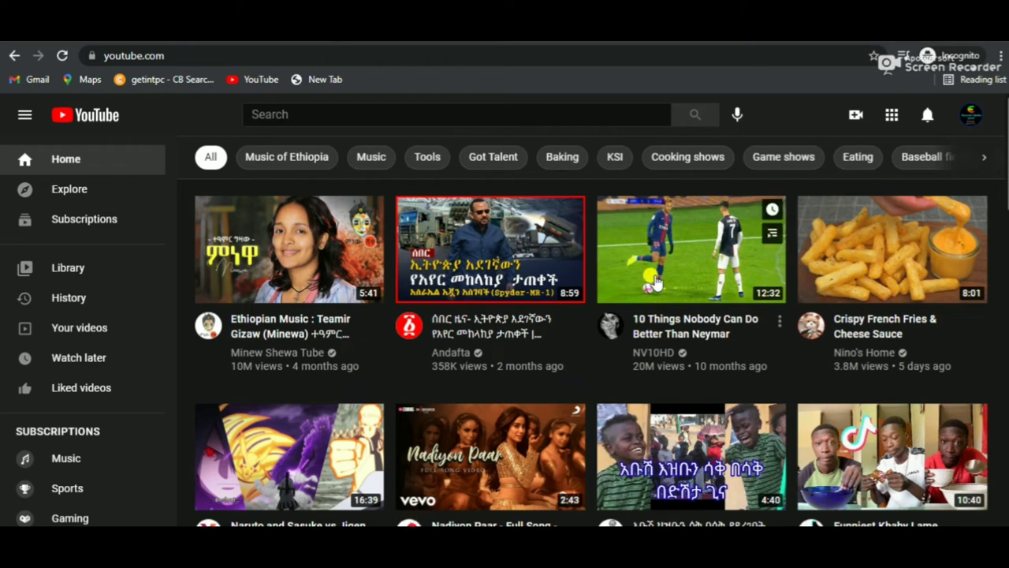
# - Start a video upload, cancel the file choice, and close the Upload videos dialog
pyautogui.click(855, 118)
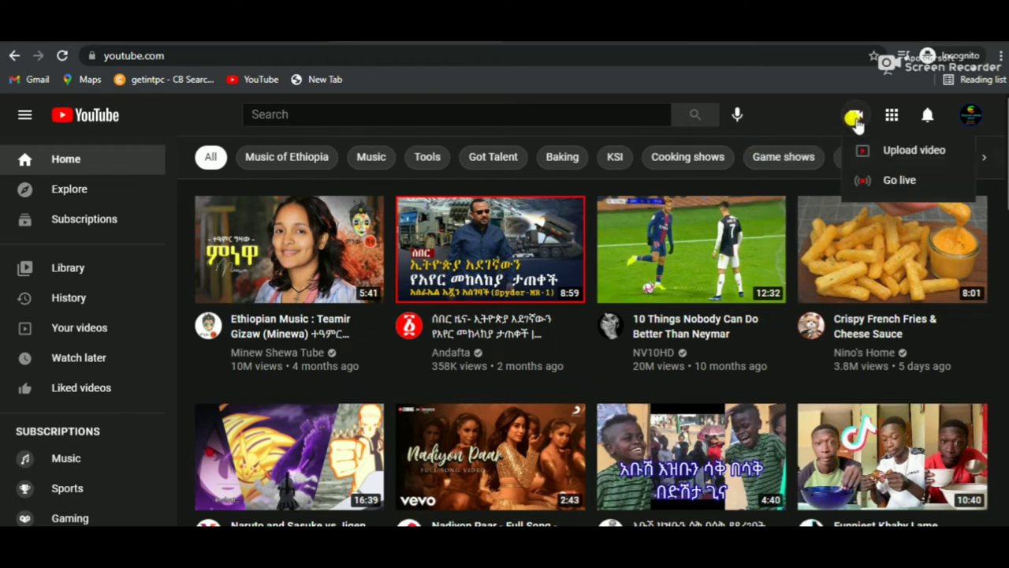
pyautogui.click(881, 154)
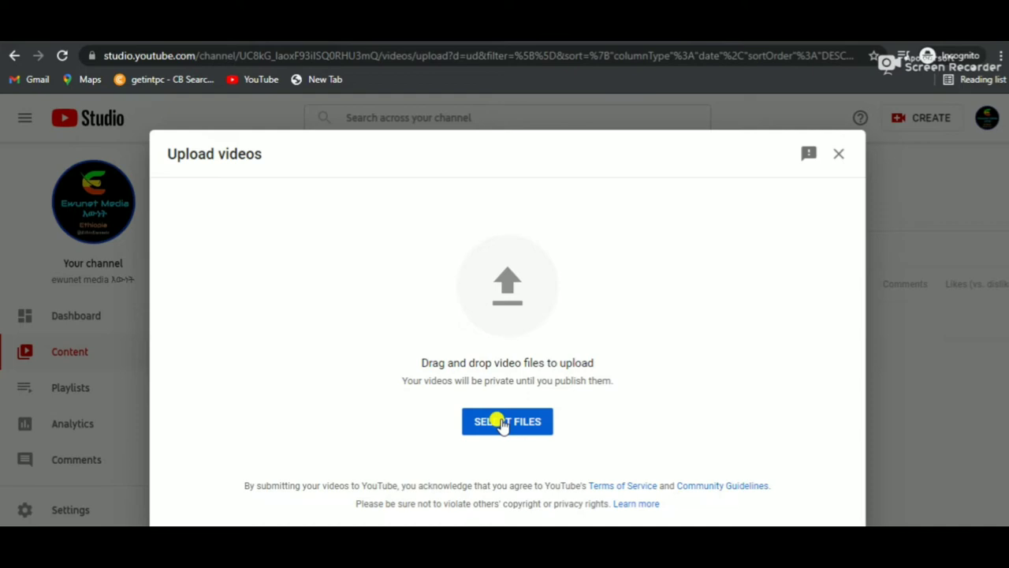
pyautogui.click(501, 424)
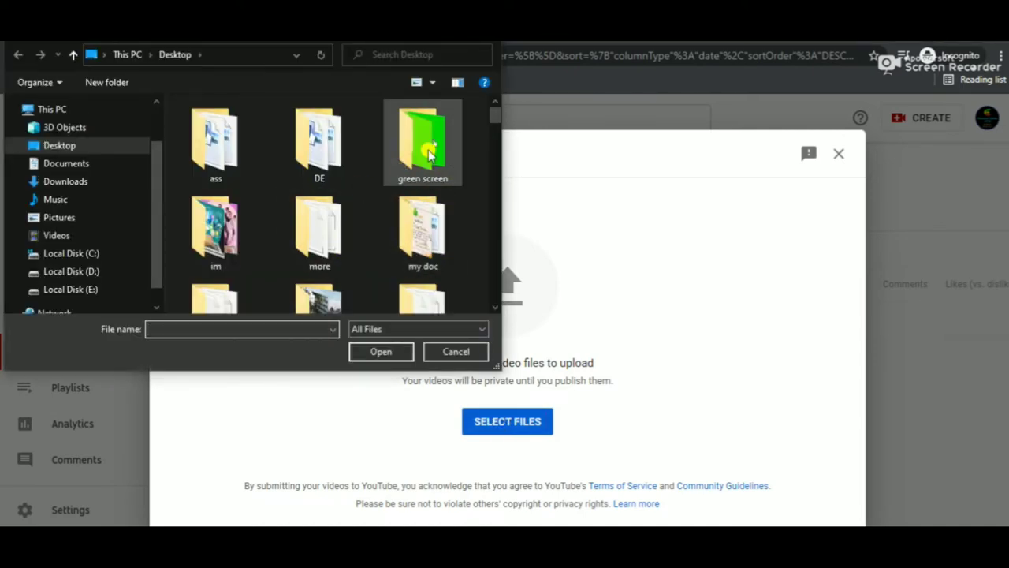
pyautogui.moveTo(489, 118); pyautogui.dragTo(445, 169)
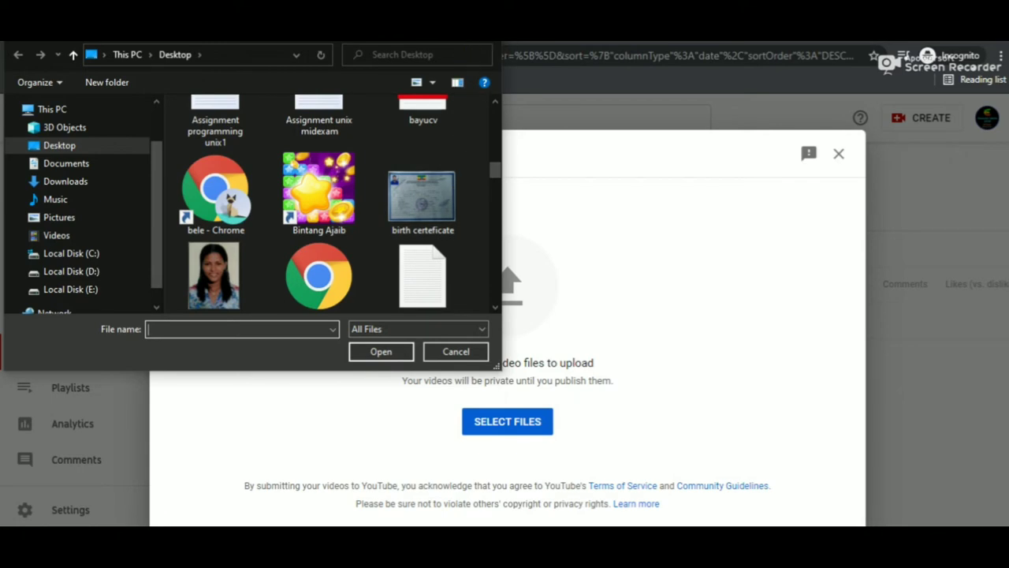
pyautogui.press('Escape')
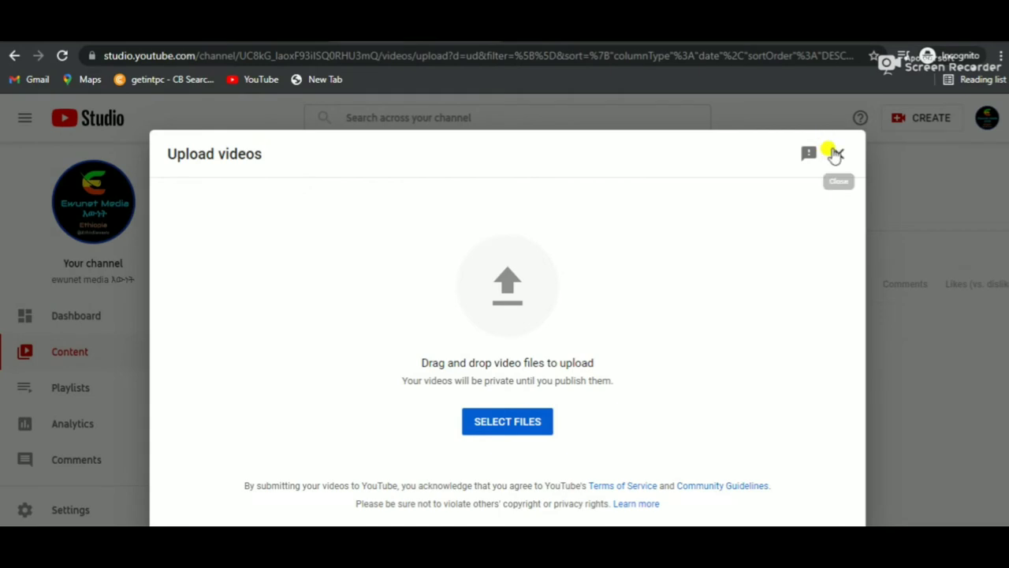
pyautogui.click(836, 154)
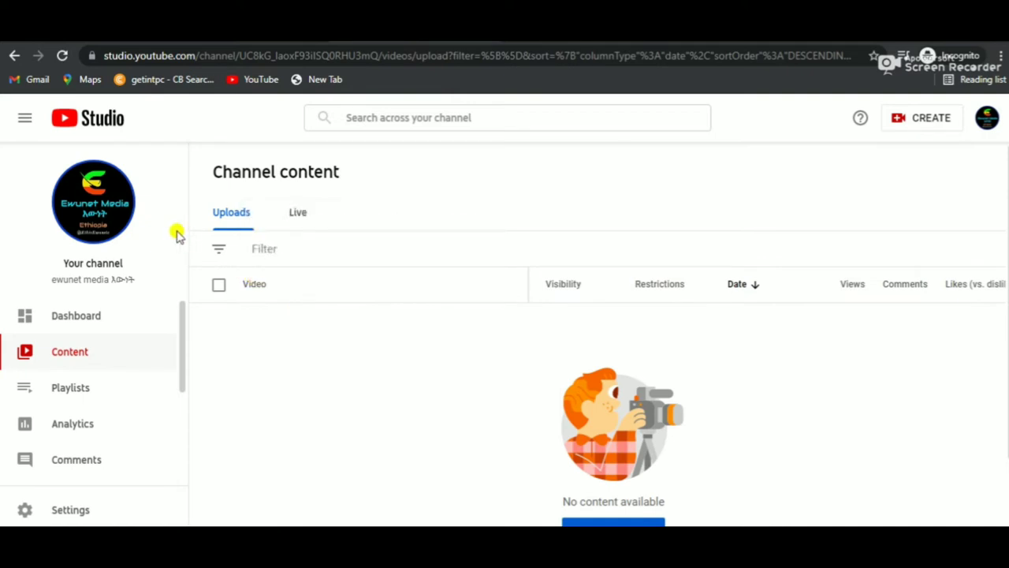
# - Go to the YouTube home page and open the ewunet media channel page from the account menu
pyautogui.click(240, 81)
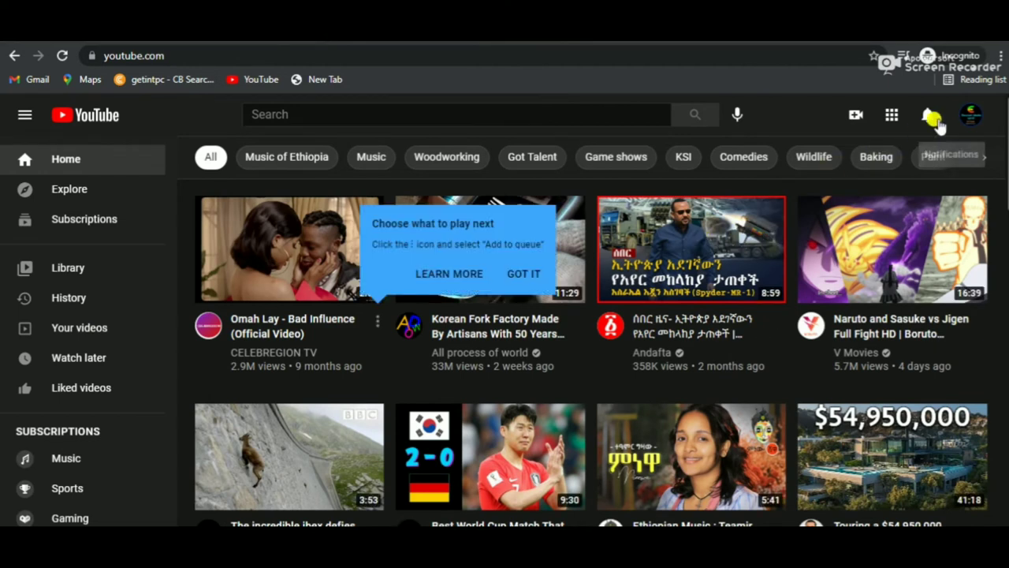
pyautogui.click(966, 117)
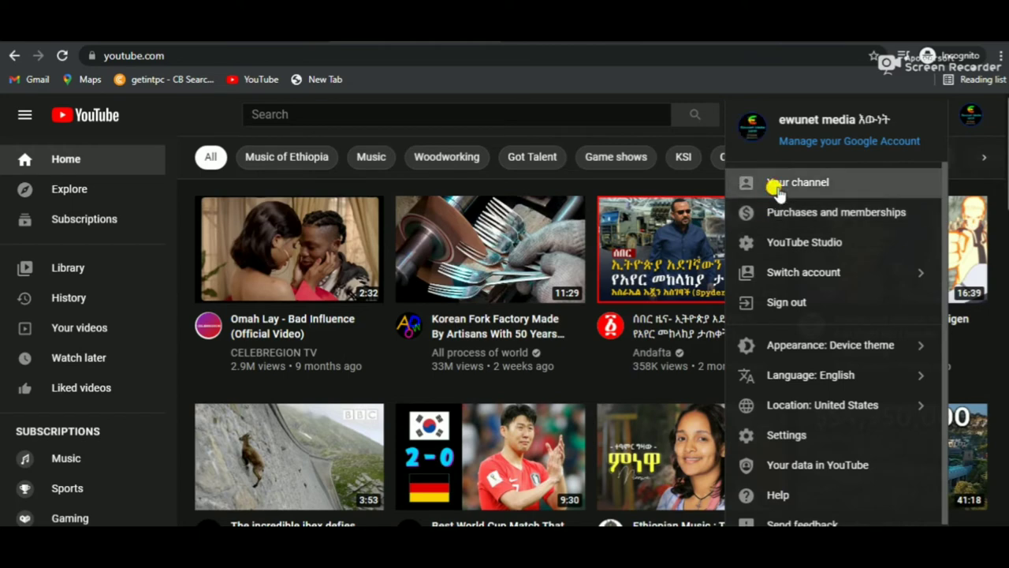
pyautogui.click(776, 188)
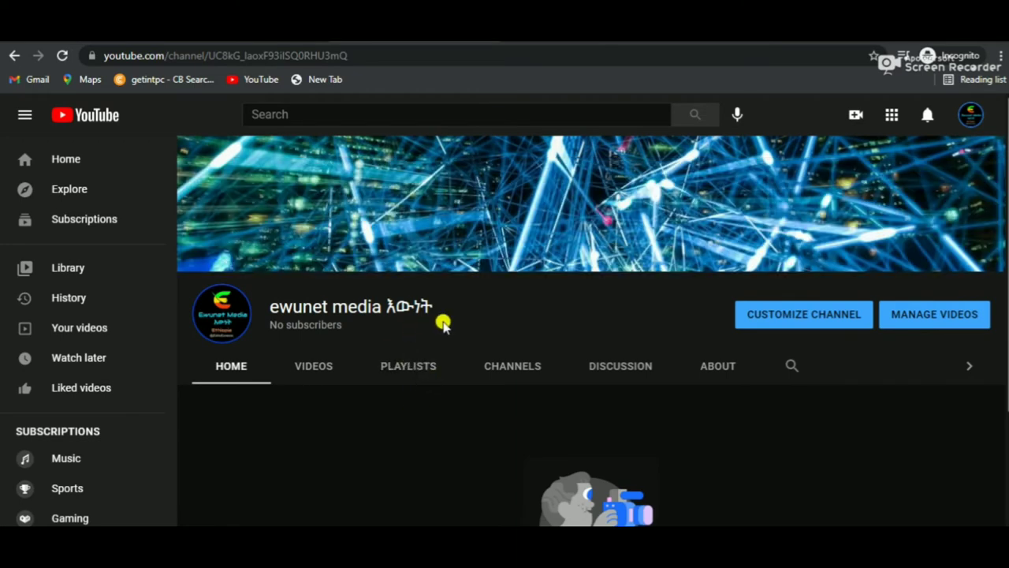
pyautogui.moveTo(555, 180)
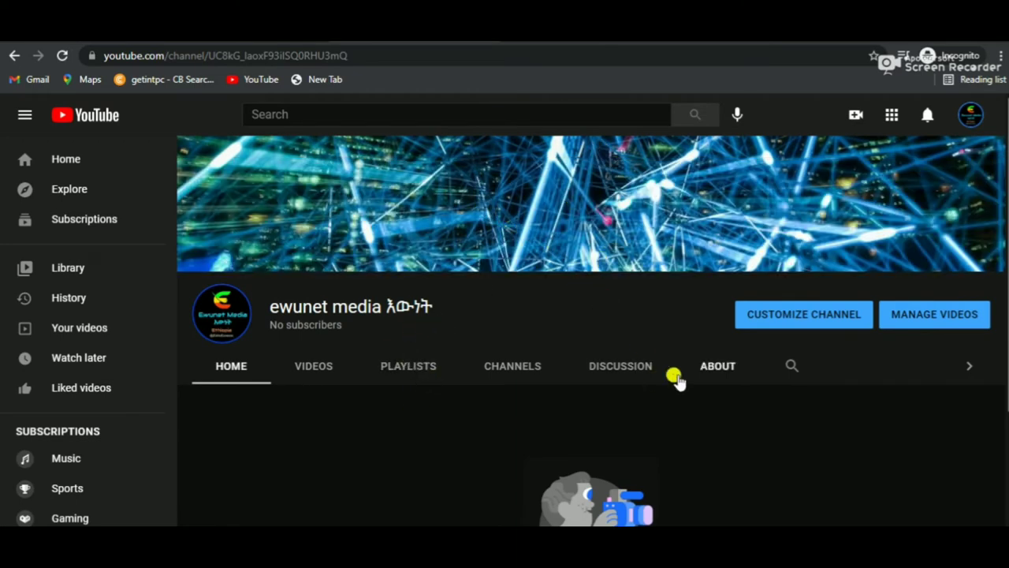
# - Open Customize channel and scroll through the Layout section
pyautogui.click(761, 317)
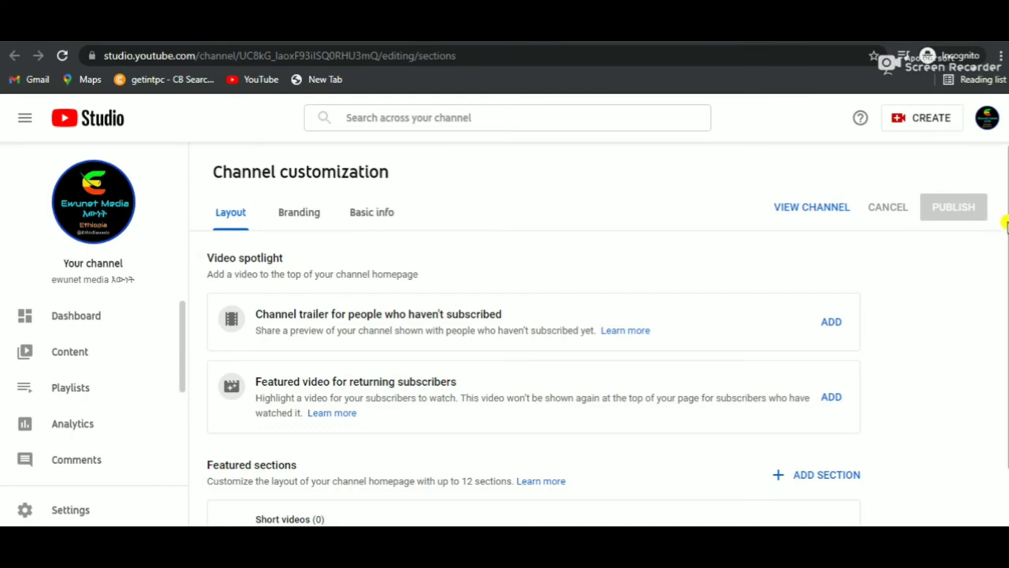
pyautogui.scroll(-2, 998, 252)
pyautogui.scroll(-2, 996, 286)
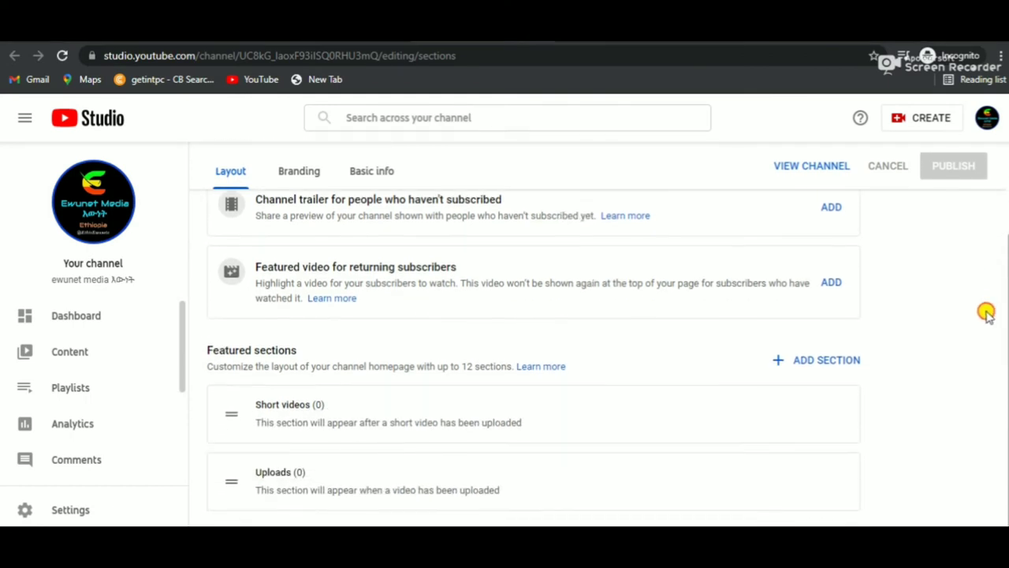
pyautogui.scroll(3, 974, 315)
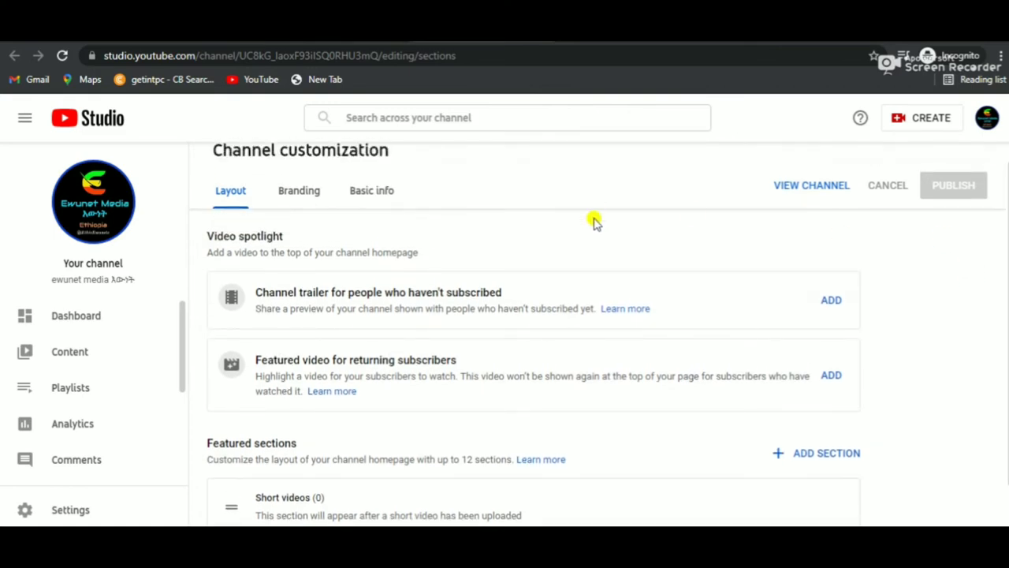
# - Review the Basic info and Branding tabs, then go back to Layout
pyautogui.click(361, 191)
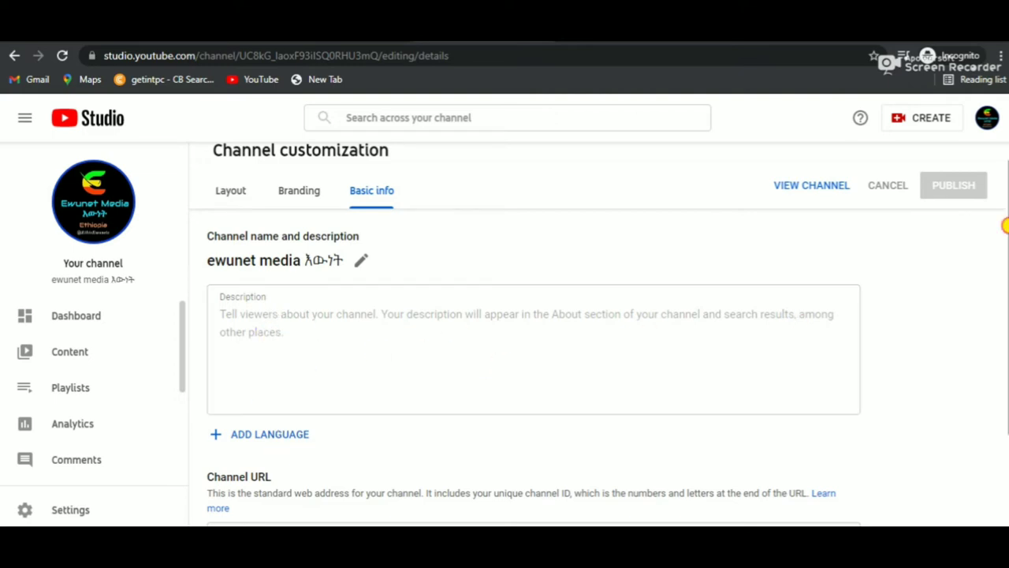
pyautogui.scroll(-3, 1000, 279)
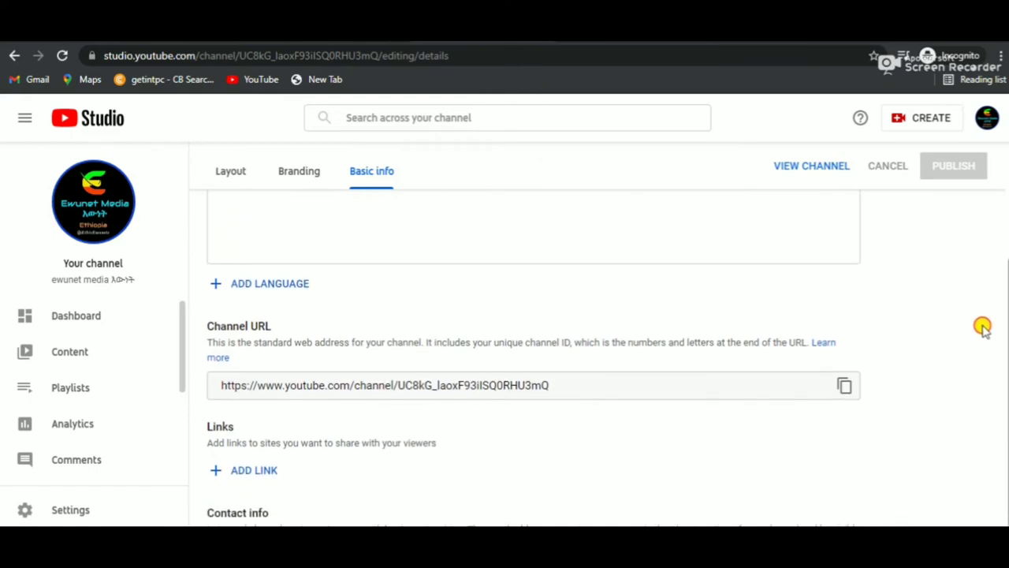
pyautogui.scroll(-1, 978, 339)
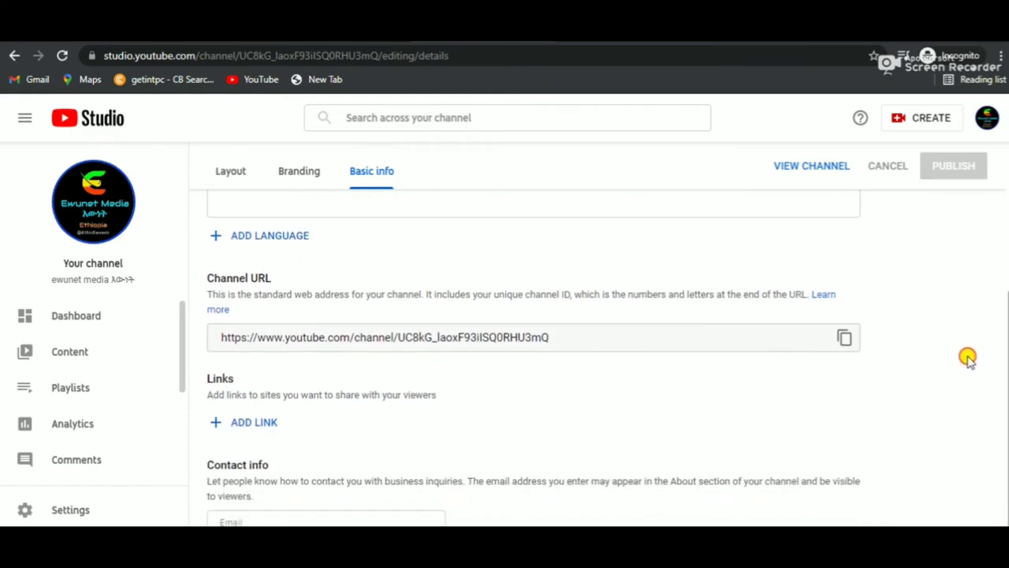
pyautogui.scroll(4, 969, 354)
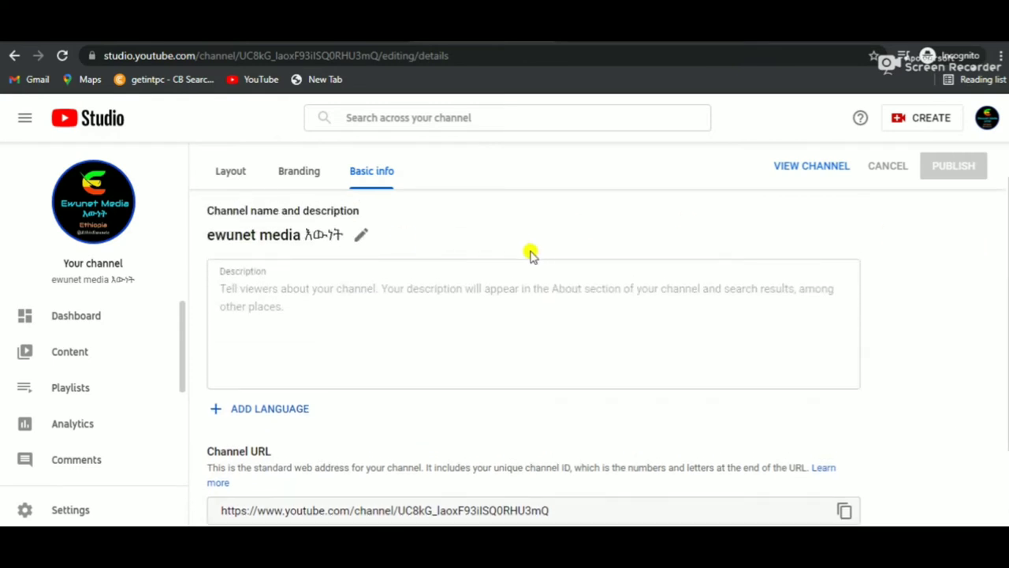
pyautogui.click(299, 174)
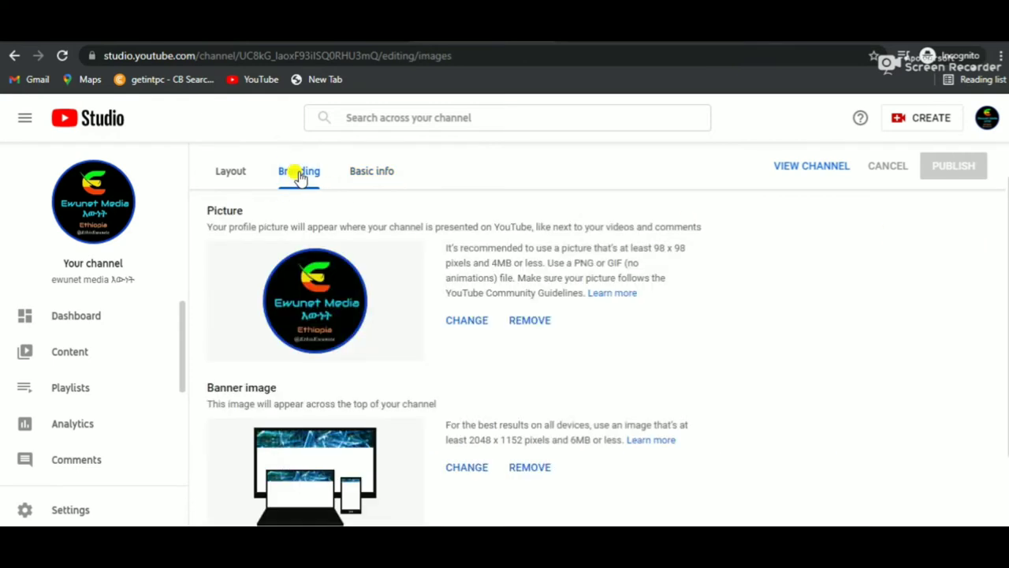
pyautogui.click(227, 170)
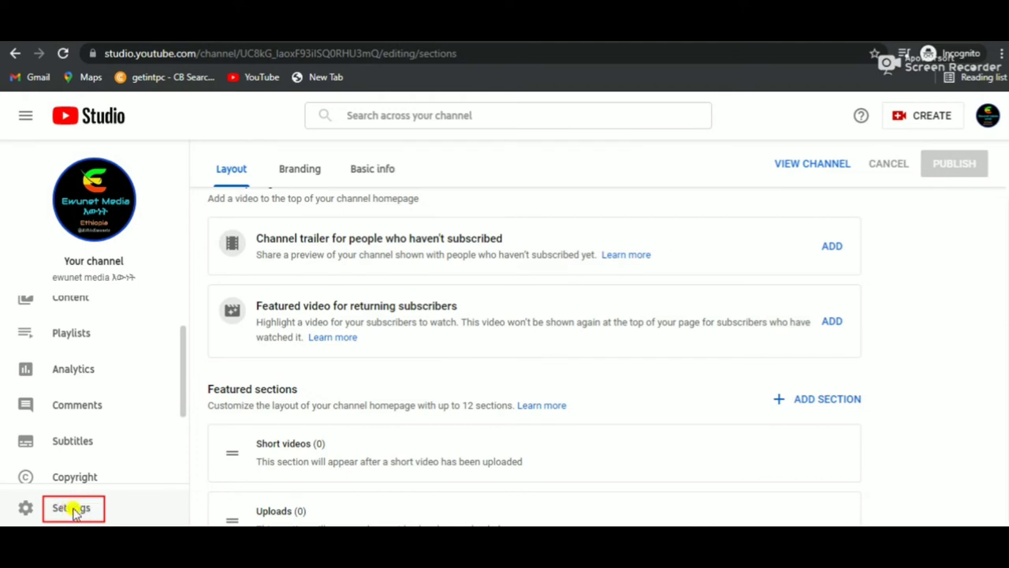
# - Open Settings, try Turkish Lira and Seychellois Rupee, and keep USD — US Dollar as currency
pyautogui.click(75, 510)
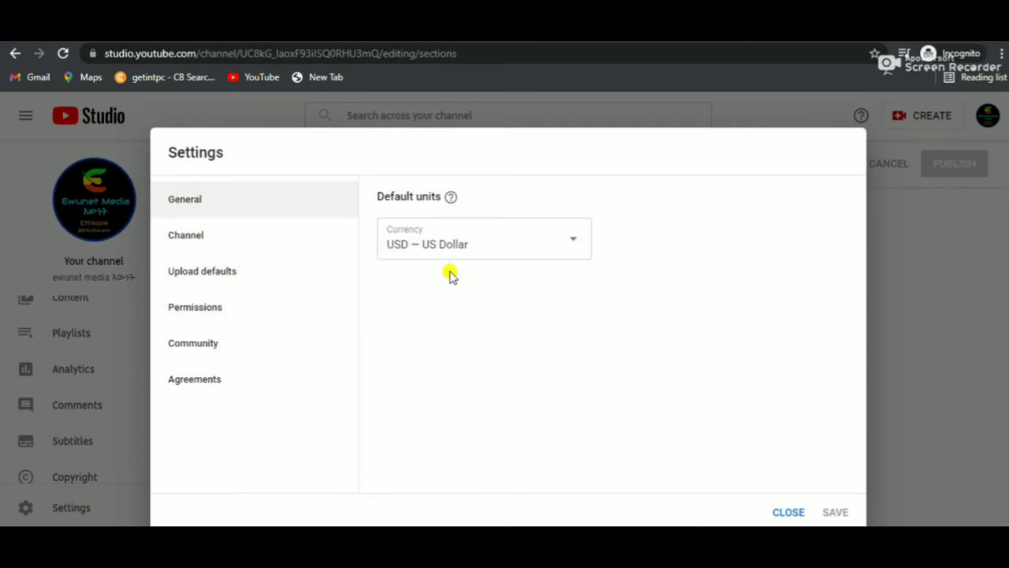
pyautogui.click(576, 243)
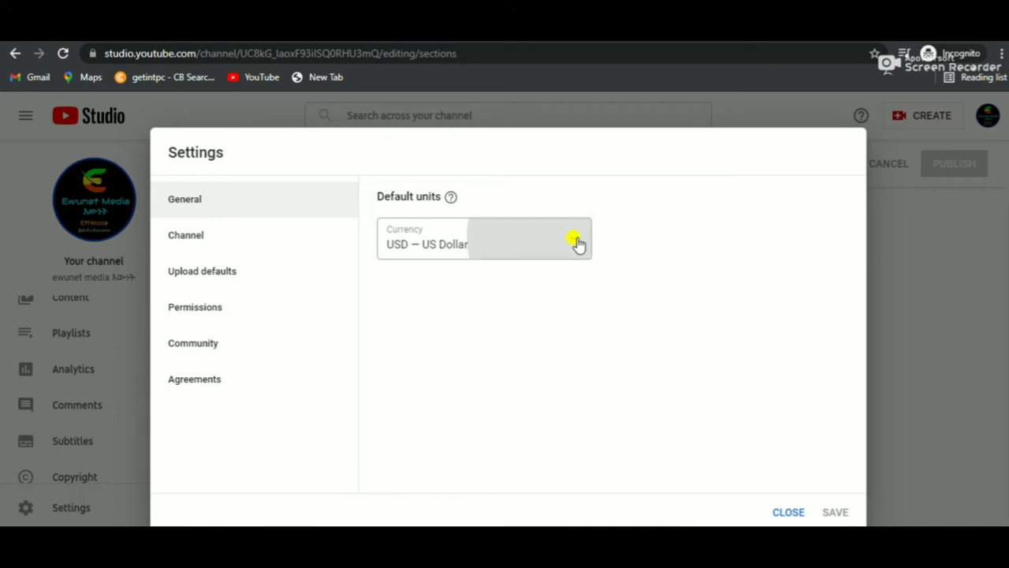
pyautogui.click(577, 243)
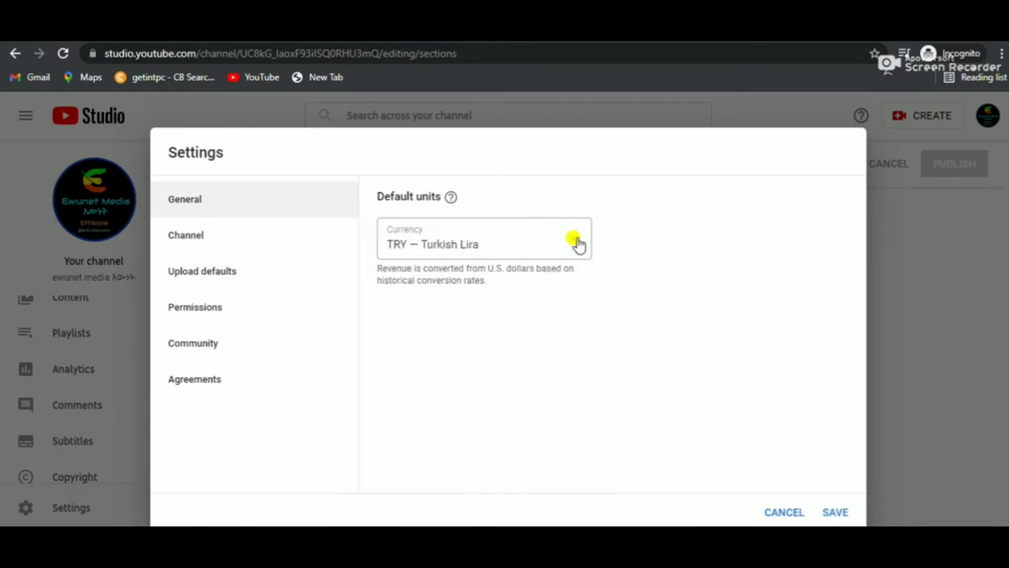
pyautogui.click(576, 242)
pyautogui.click(576, 243)
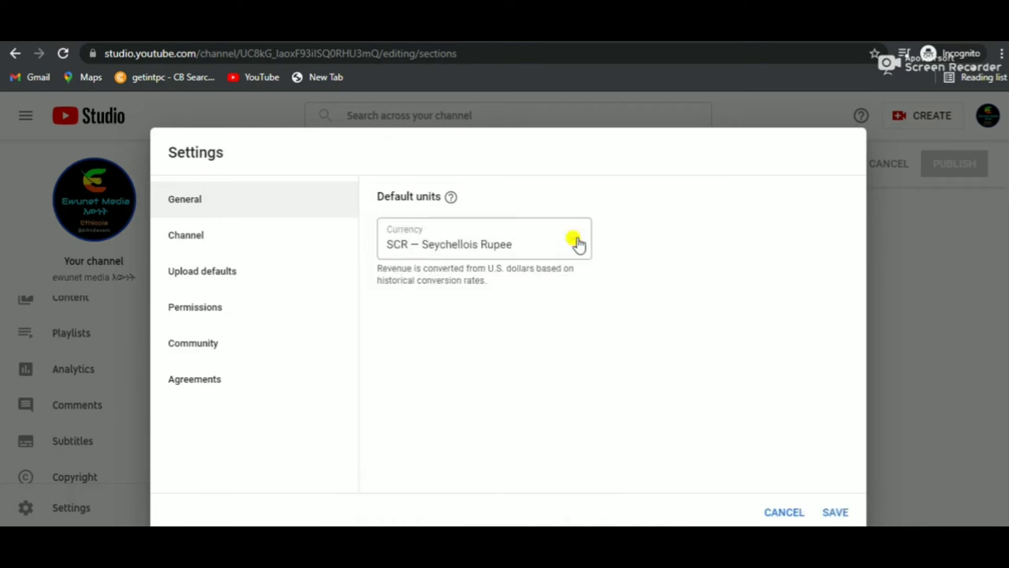
pyautogui.click(577, 242)
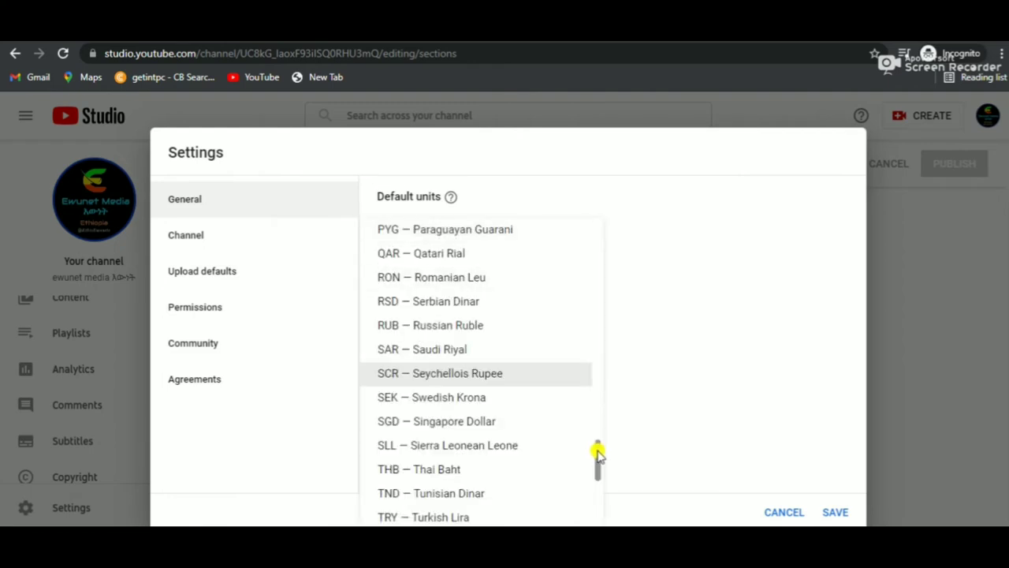
pyautogui.moveTo(597, 453); pyautogui.dragTo(591, 524)
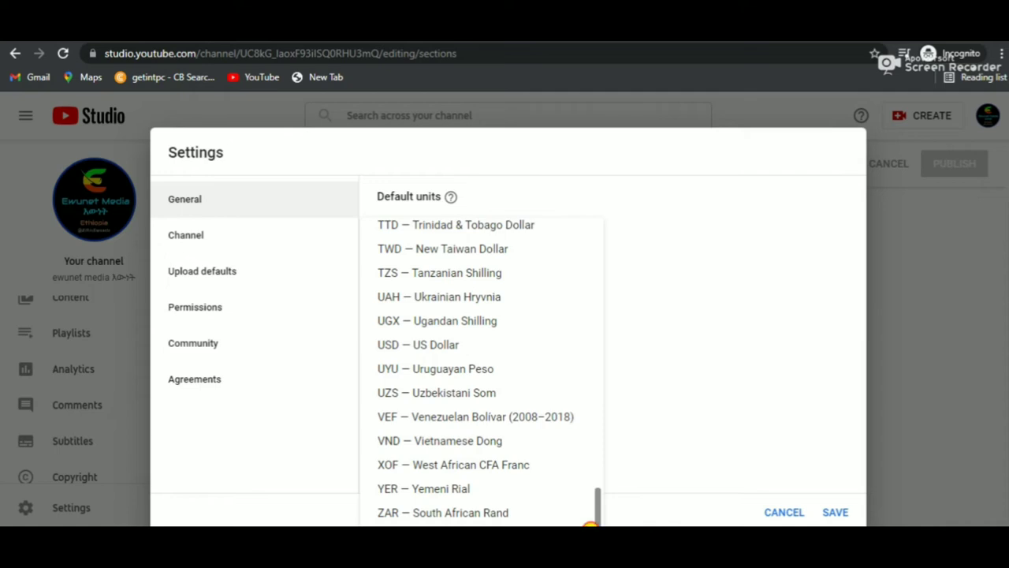
pyautogui.click(436, 350)
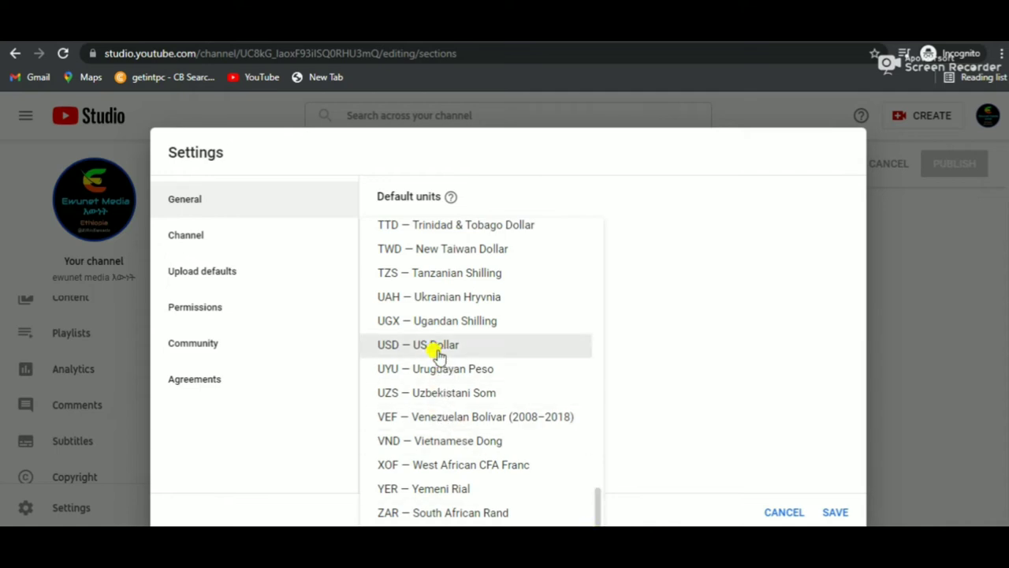
# - Set the channel's country of residence to United States in Channel basic info
pyautogui.click(187, 247)
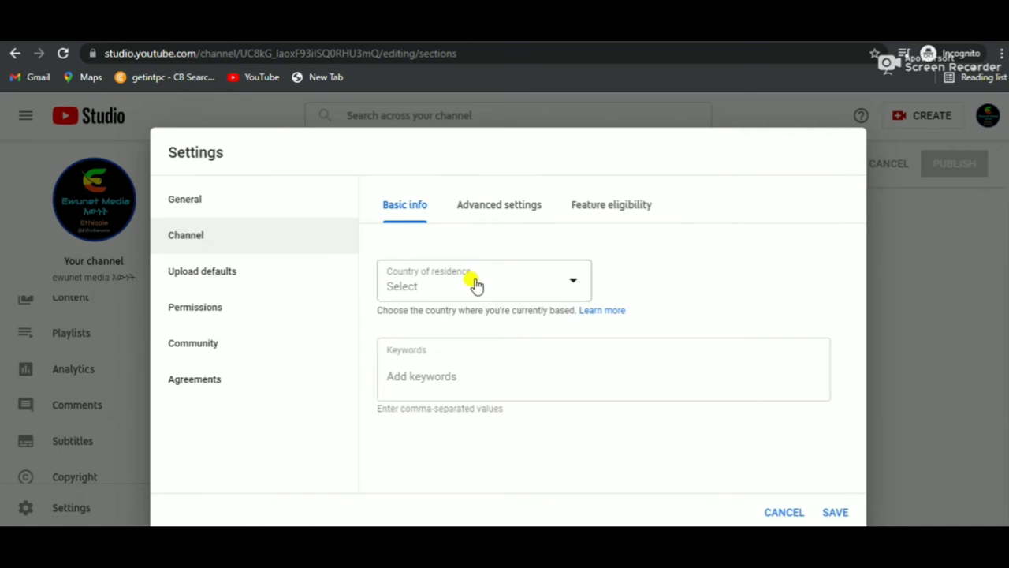
pyautogui.click(572, 286)
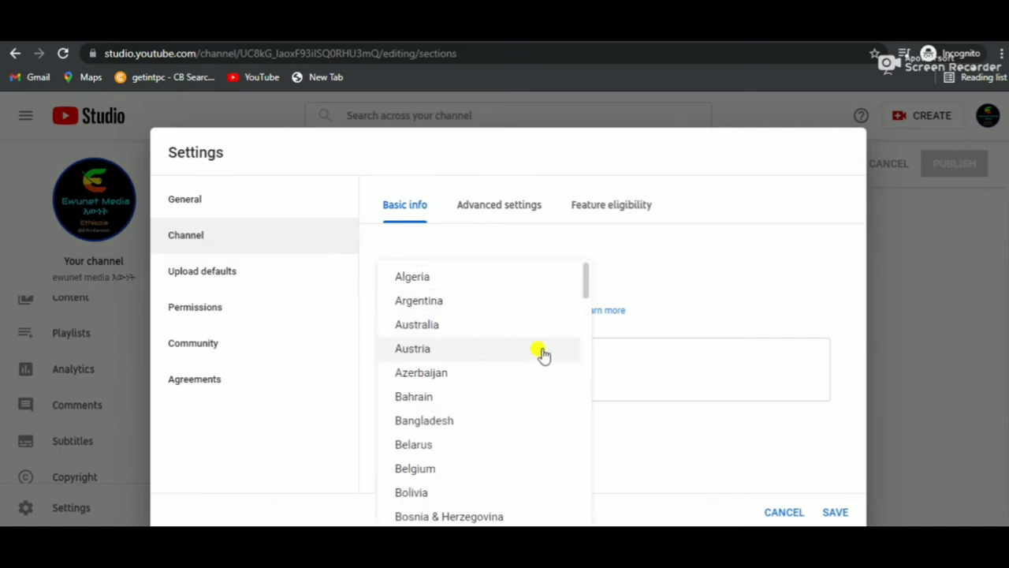
pyautogui.moveTo(586, 288); pyautogui.dragTo(578, 506)
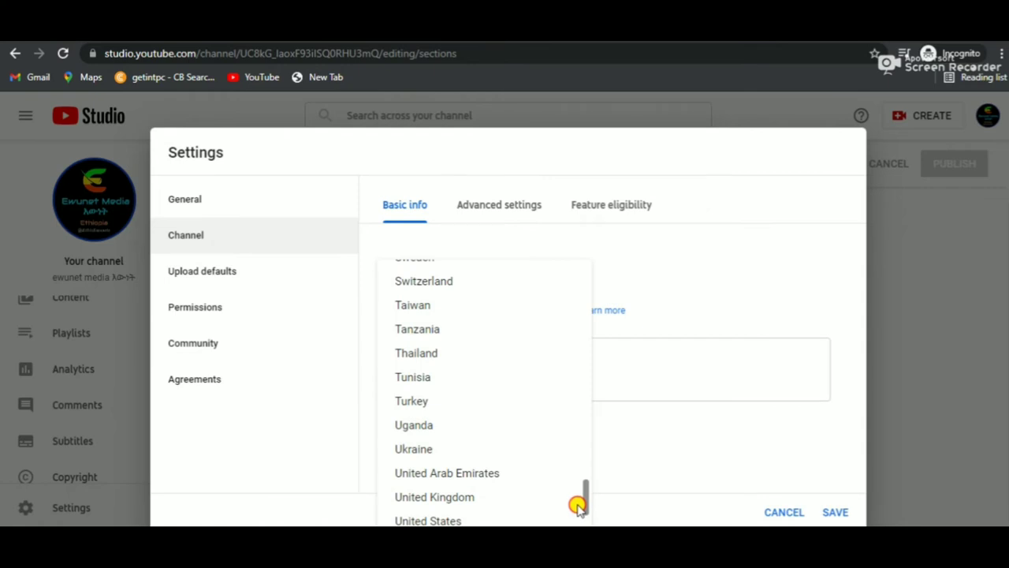
pyautogui.click(441, 518)
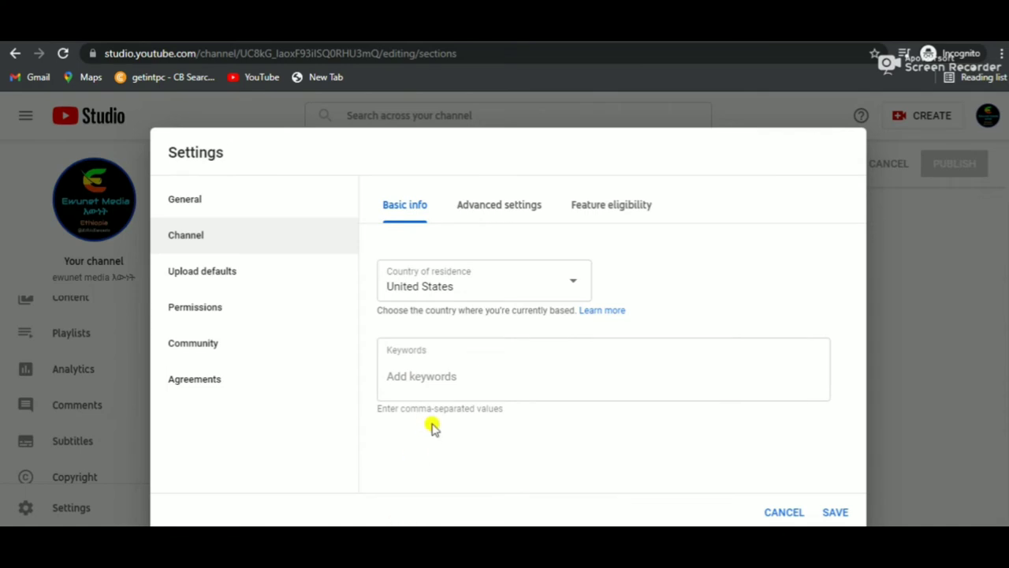
# - Add the keywords new, ethiopian new, BBC and CGTN, and save
pyautogui.click(412, 375)
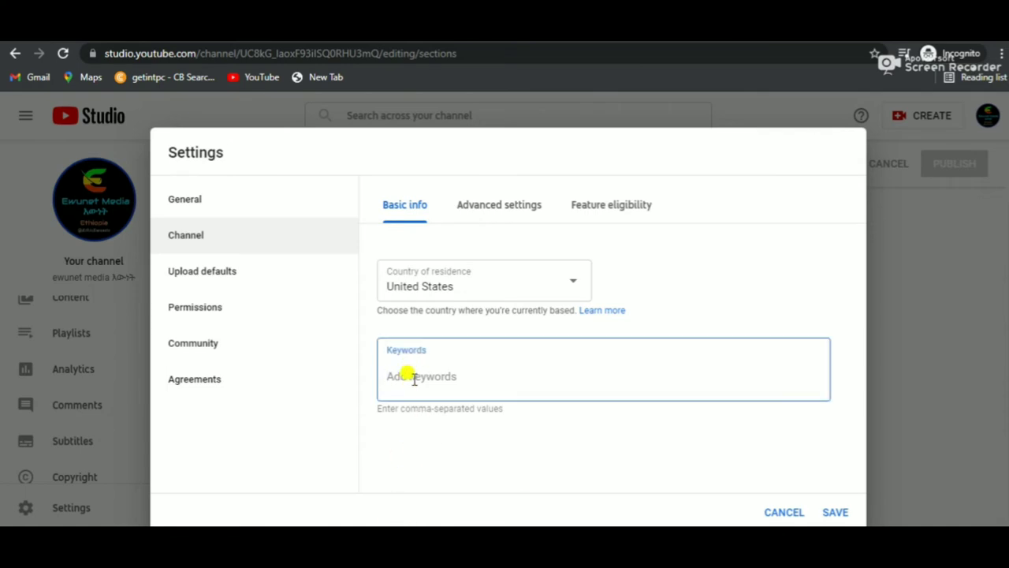
pyautogui.write('n new,')
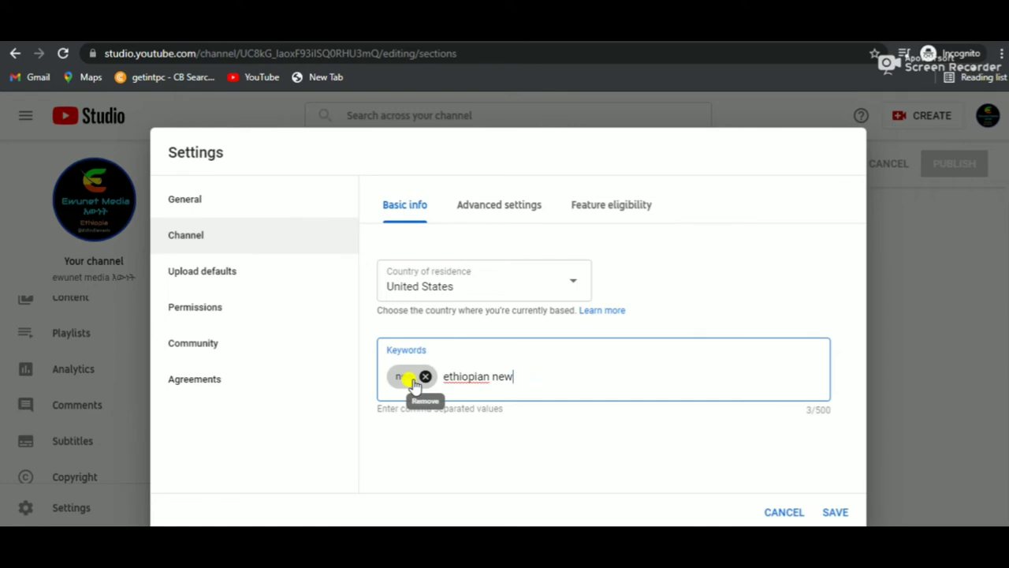
pyautogui.press('Return')
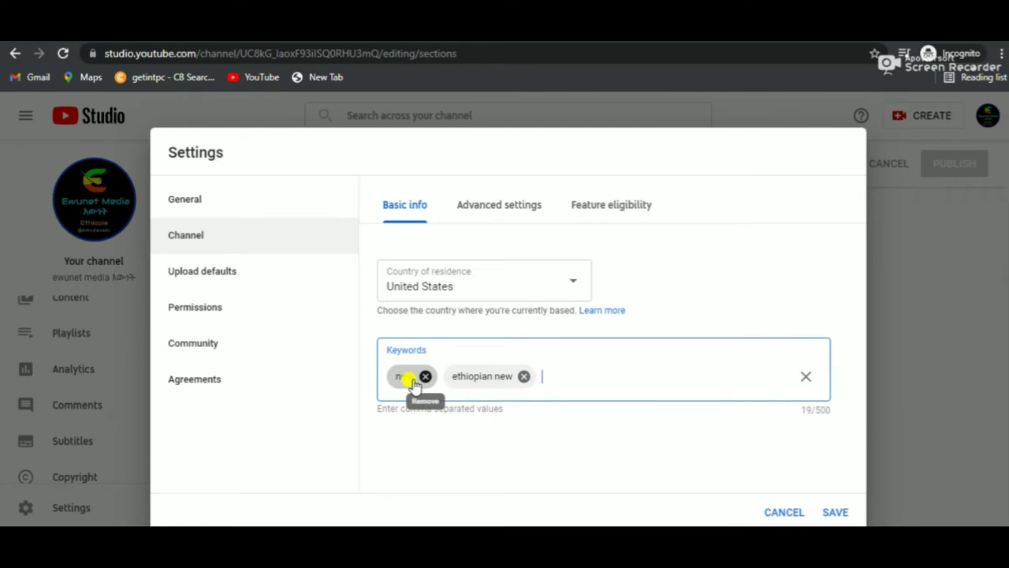
pyautogui.write('BBC, CGTN')
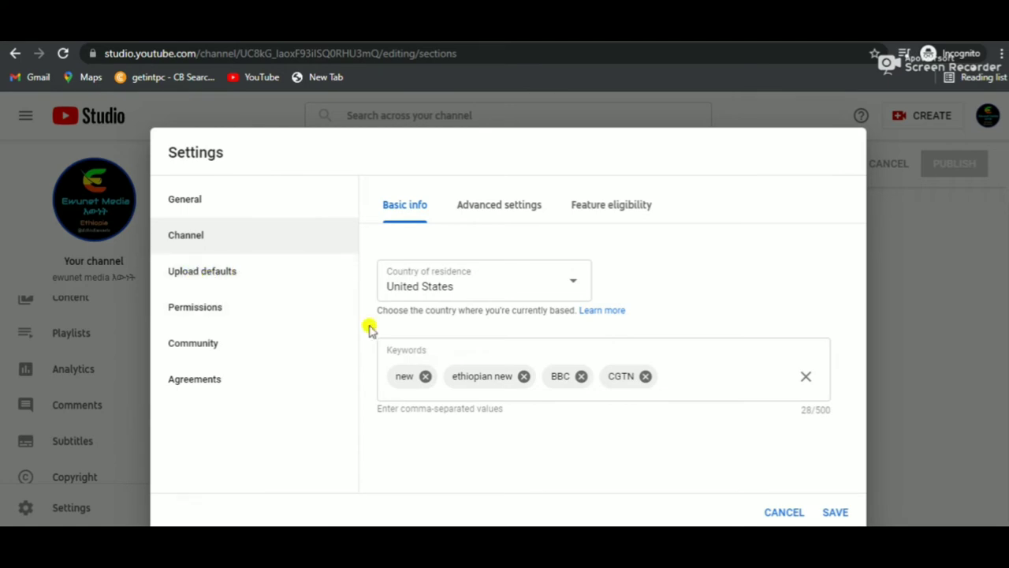
pyautogui.click(834, 513)
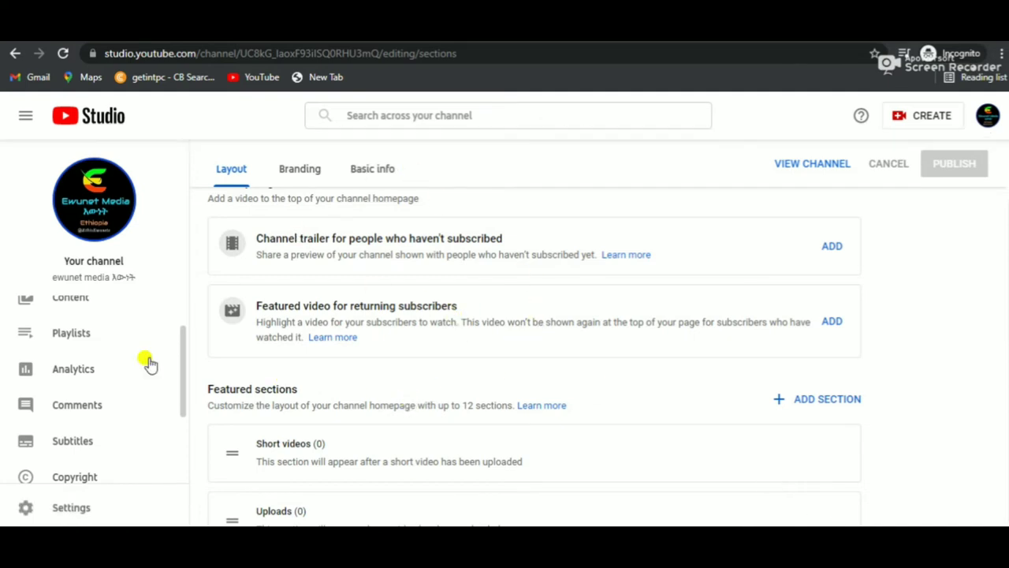
# - Reopen Settings and check the saved Channel basic info and the Upload defaults
pyautogui.click(70, 508)
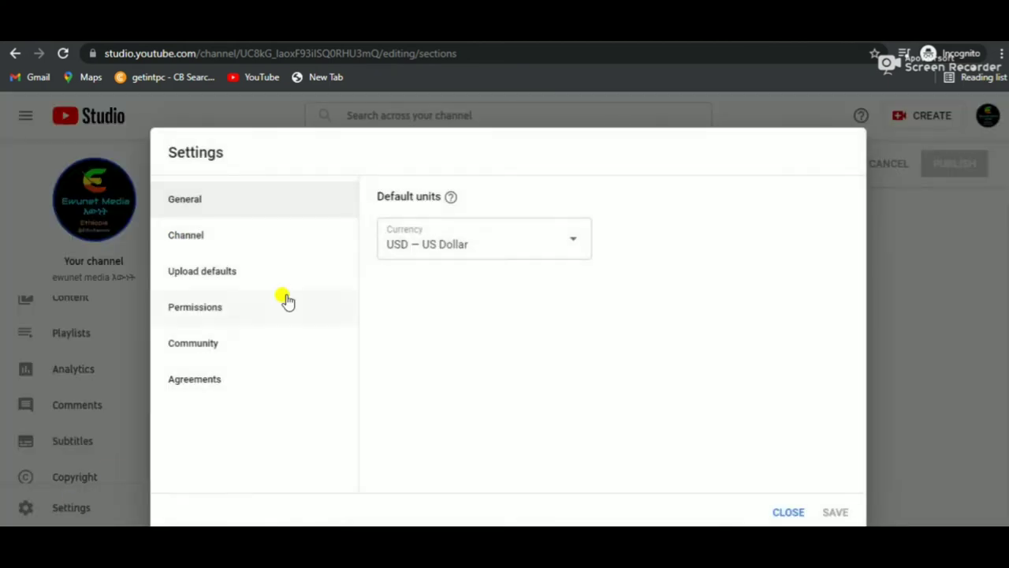
pyautogui.click(184, 239)
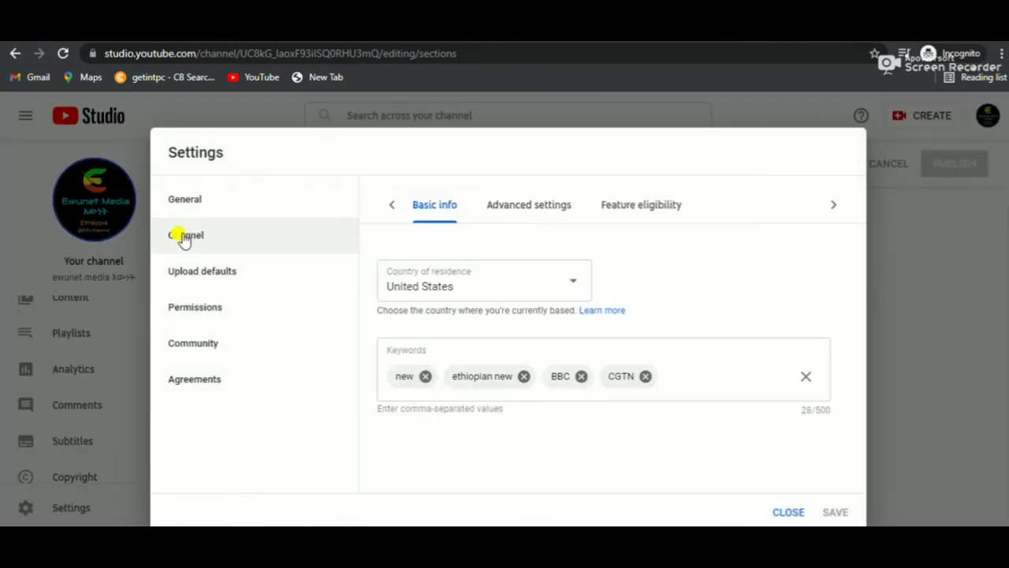
pyautogui.click(195, 277)
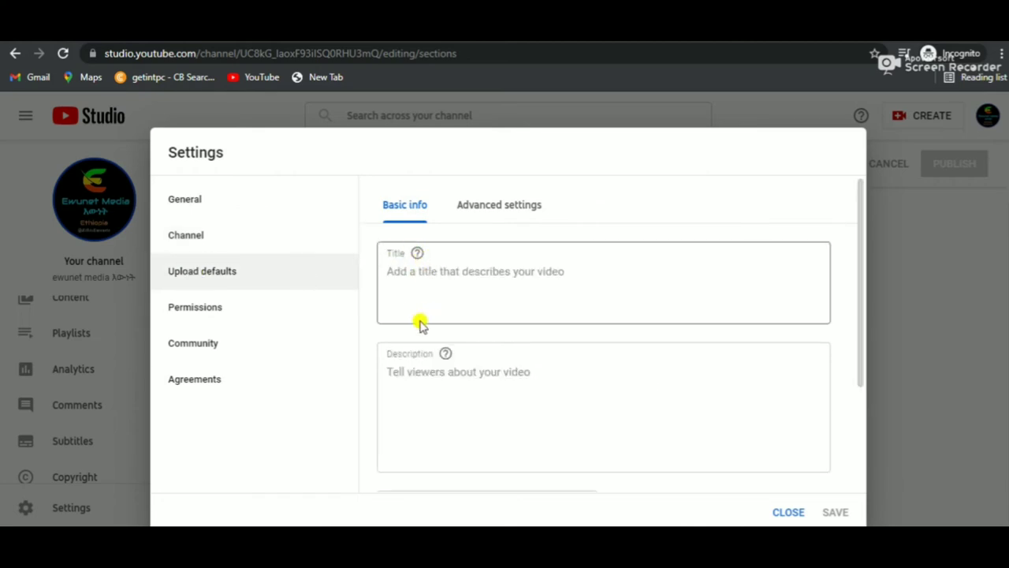
pyautogui.click(188, 238)
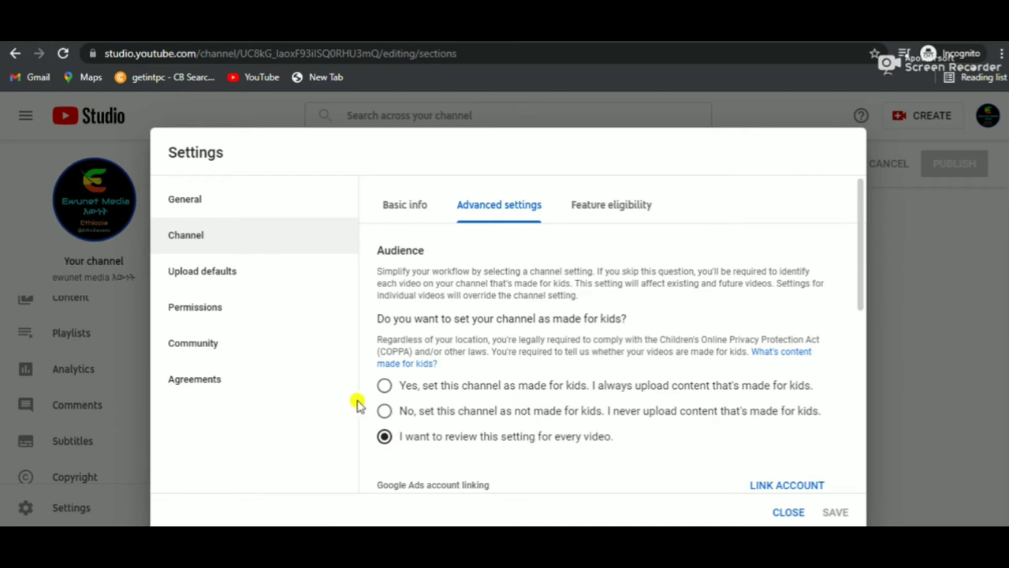
# - Set the channel's audience to 'No, set this channel as not made for kids' and save
pyautogui.moveTo(354, 401)
pyautogui.mouseDown()
pyautogui.moveTo(460, 430)
pyautogui.moveTo(590, 389)
pyautogui.moveTo(697, 419)
pyautogui.moveTo(781, 415)
pyautogui.moveTo(824, 426)
pyautogui.mouseUp()
pyautogui.click(384, 410)
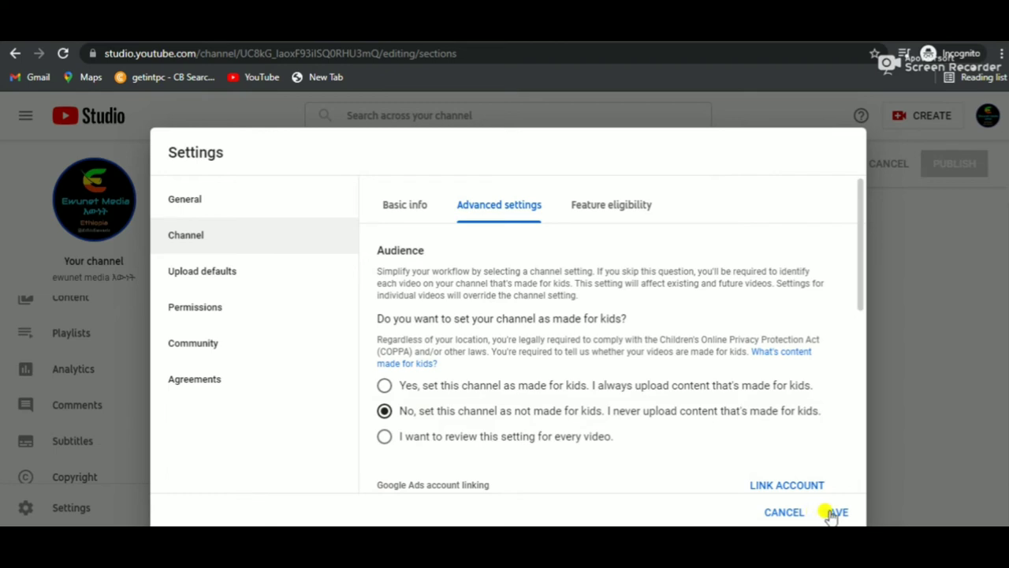
pyautogui.click(828, 513)
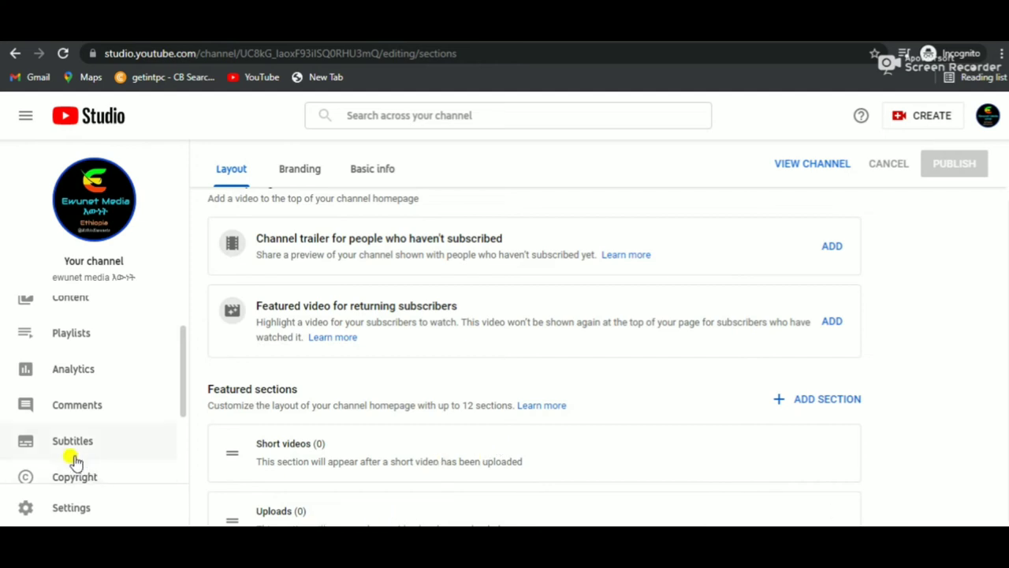
# - Reopen Settings > Channel, scroll Advanced settings, and switch to the Feature eligibility tab
pyautogui.click(71, 511)
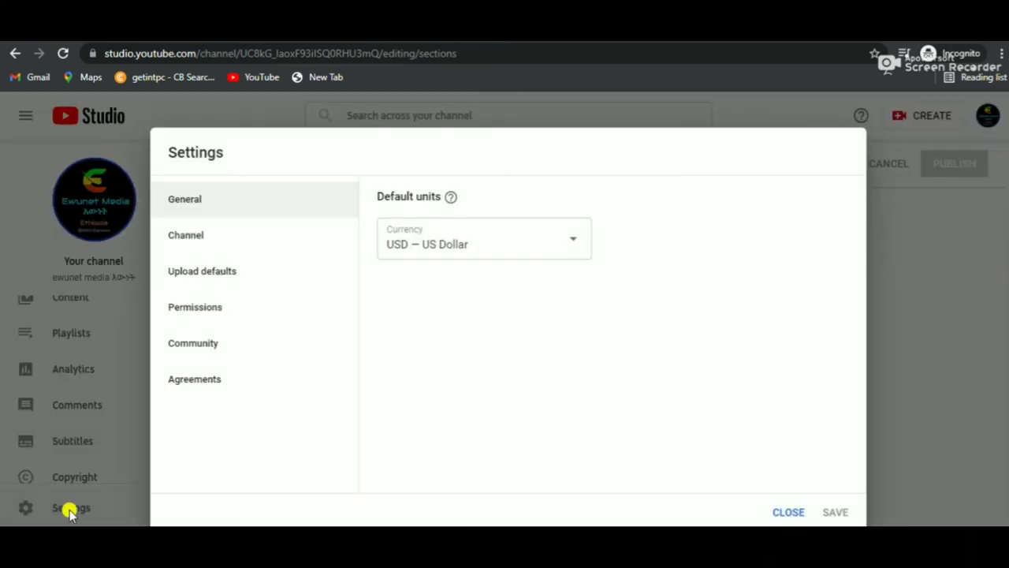
pyautogui.click(199, 245)
pyautogui.click(495, 209)
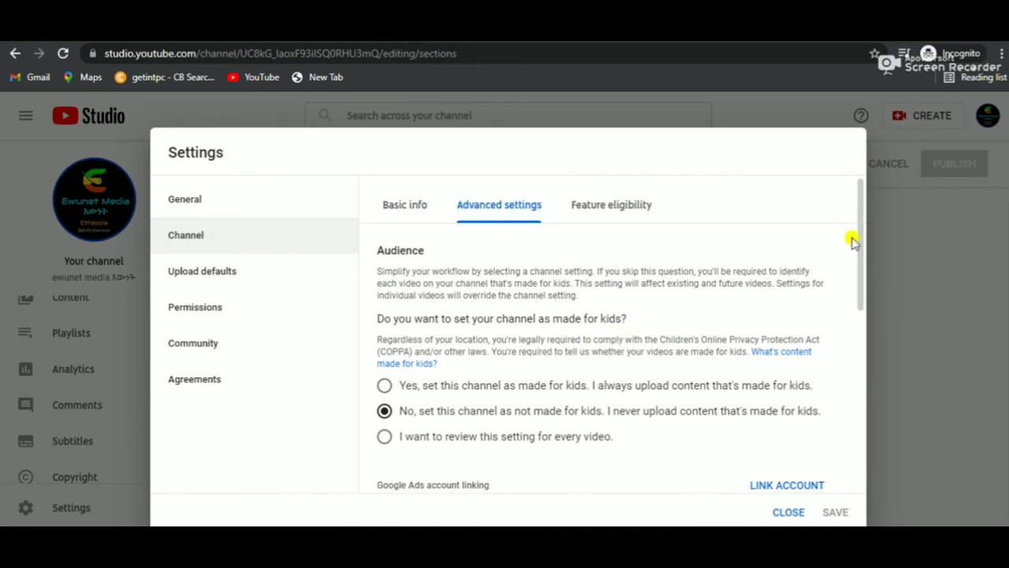
pyautogui.moveTo(857, 234); pyautogui.dragTo(827, 354)
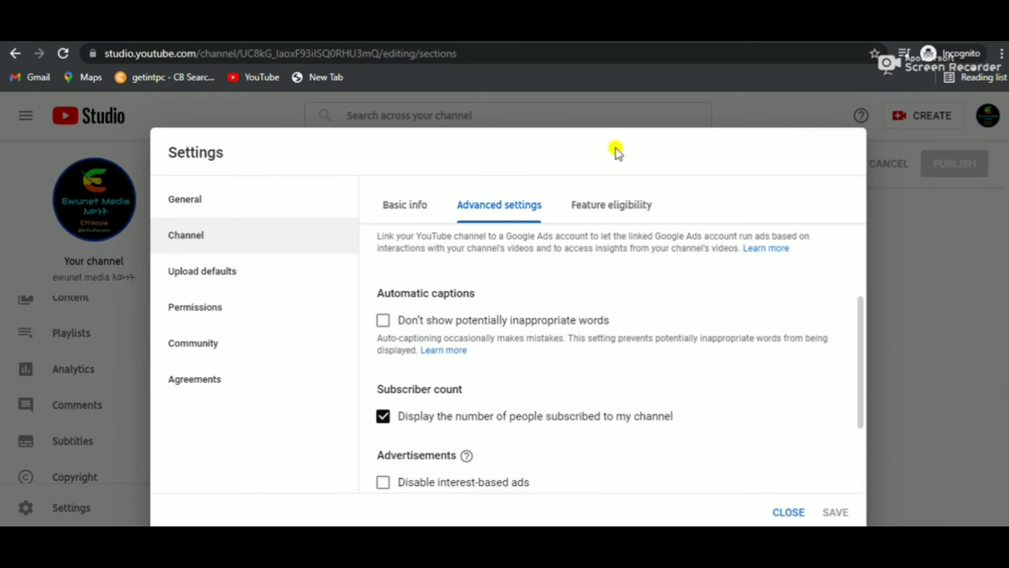
pyautogui.moveTo(565, 195)
pyautogui.mouseDown()
pyautogui.moveTo(589, 224)
pyautogui.moveTo(667, 225)
pyautogui.mouseUp()
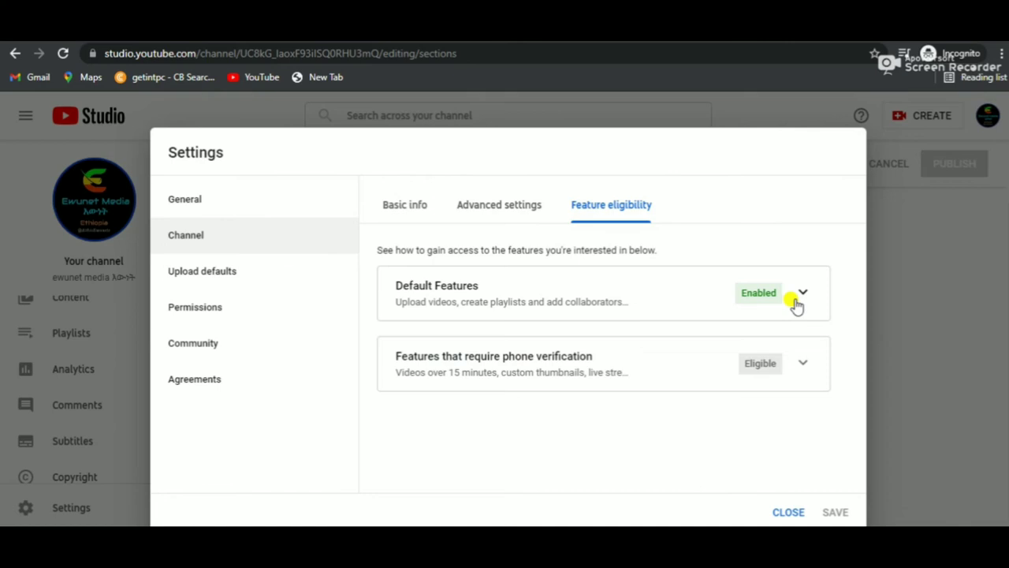
# - Expand Default Features and the phone-verification features, then start phone number verification
pyautogui.click(801, 297)
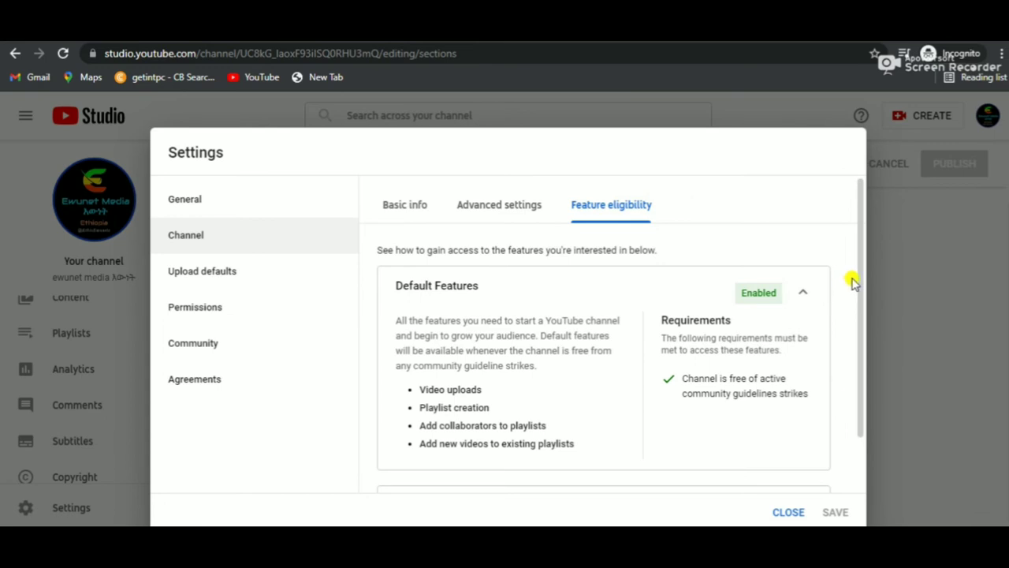
pyautogui.moveTo(858, 270); pyautogui.dragTo(854, 334)
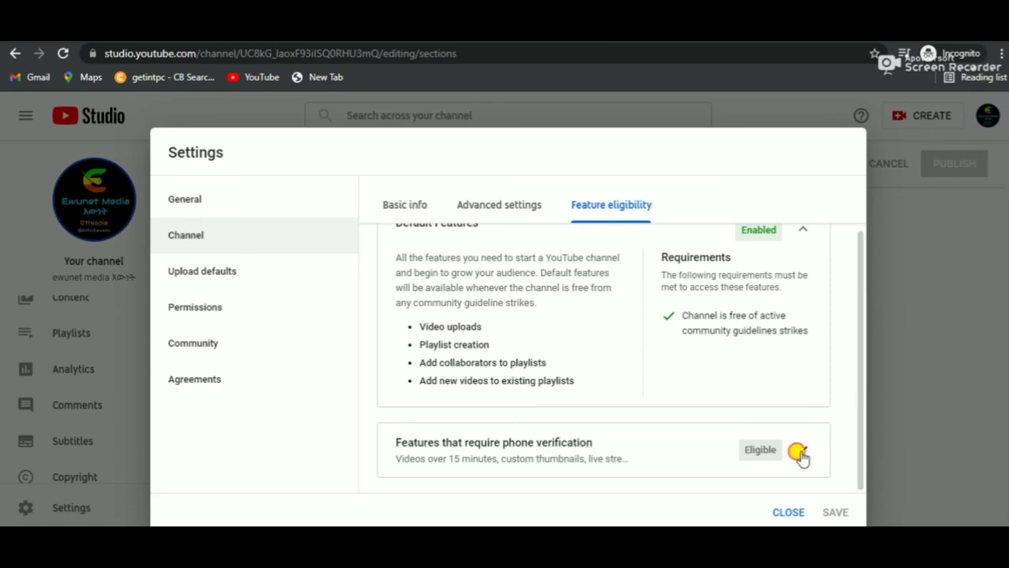
pyautogui.click(798, 453)
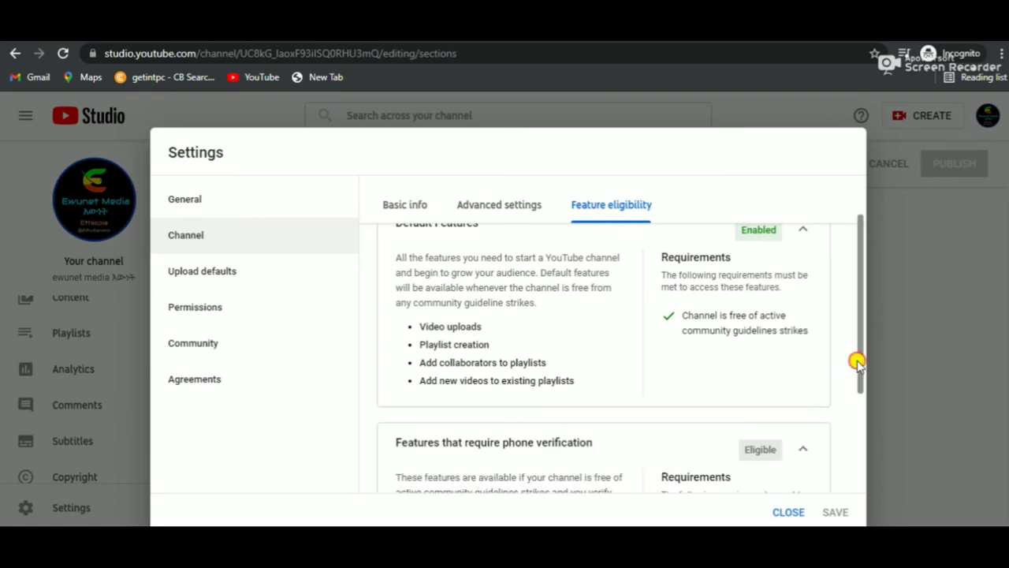
pyautogui.moveTo(857, 362); pyautogui.dragTo(853, 450)
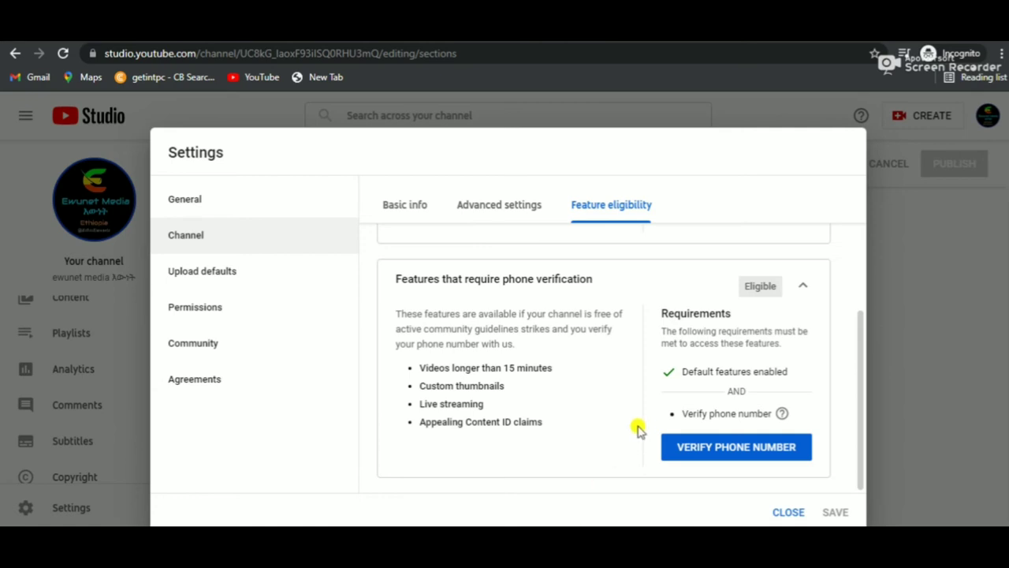
pyautogui.moveTo(637, 427)
pyautogui.mouseDown()
pyautogui.moveTo(680, 452)
pyautogui.moveTo(798, 474)
pyautogui.moveTo(863, 469)
pyautogui.mouseUp()
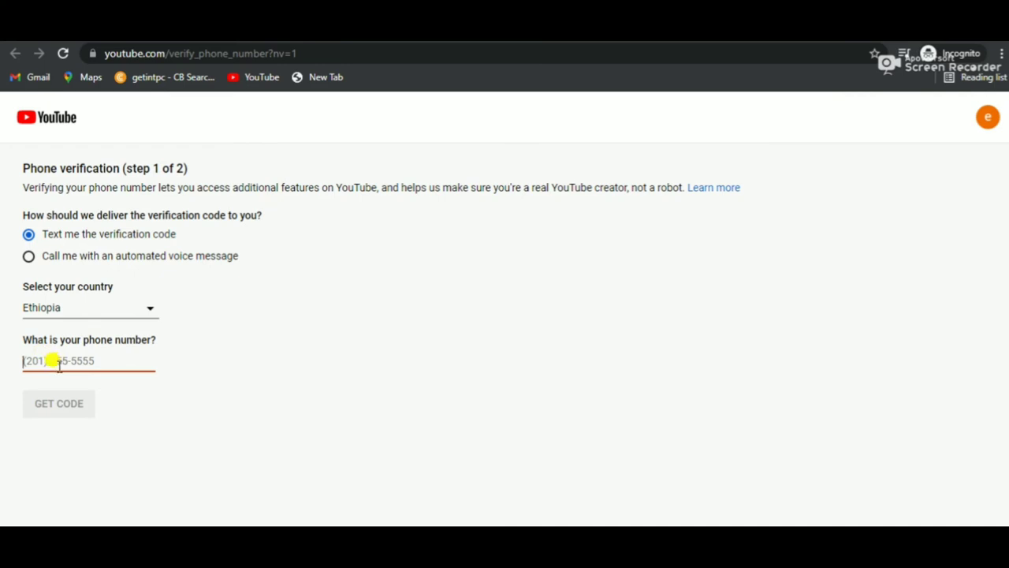
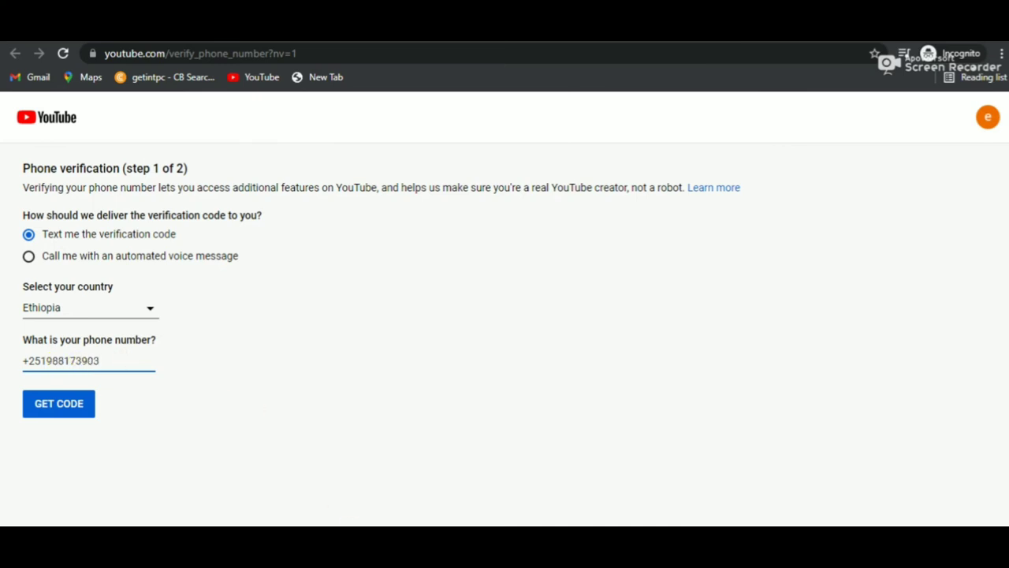
# - Enter the channel's Ethiopian phone number and request the verification code by text
pyautogui.press('Tab')
pyautogui.click(59, 406)
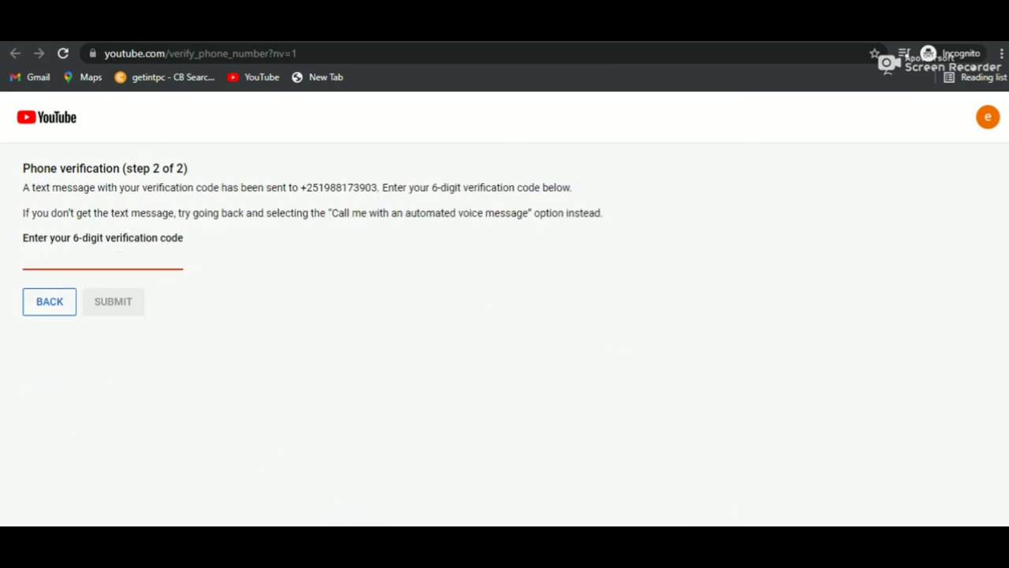
# - Enter the six-digit verification code from the text message and submit it
pyautogui.click(67, 265)
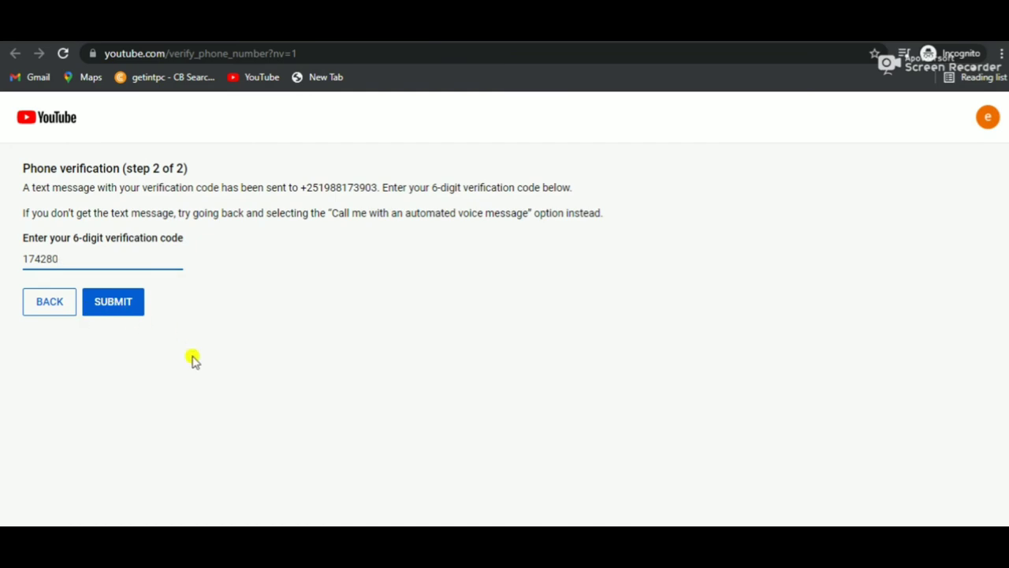
pyautogui.click(118, 306)
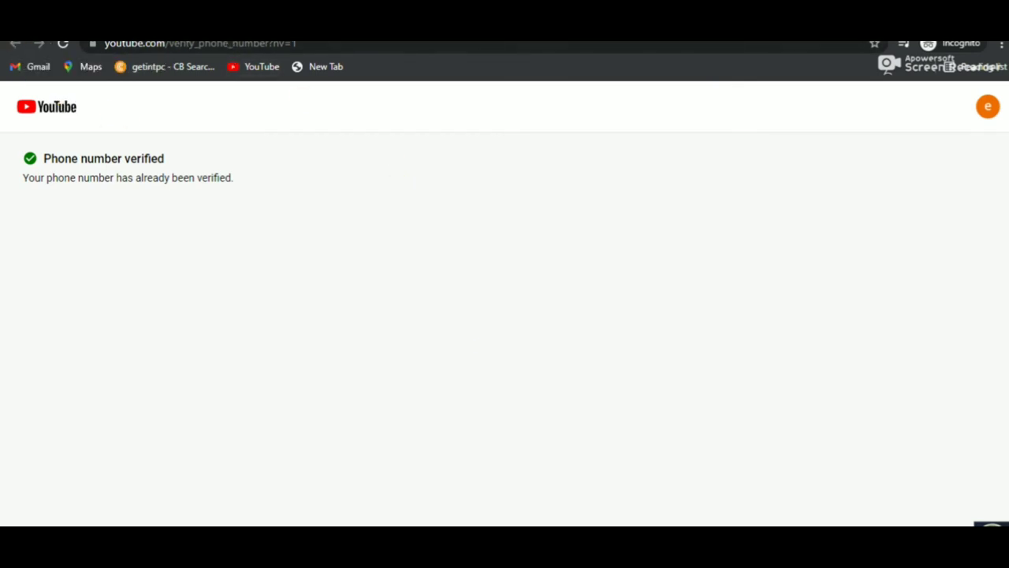
# - Close the verification tab and open Upload defaults in Studio Settings
pyautogui.hotkey('ctrl', 'w')
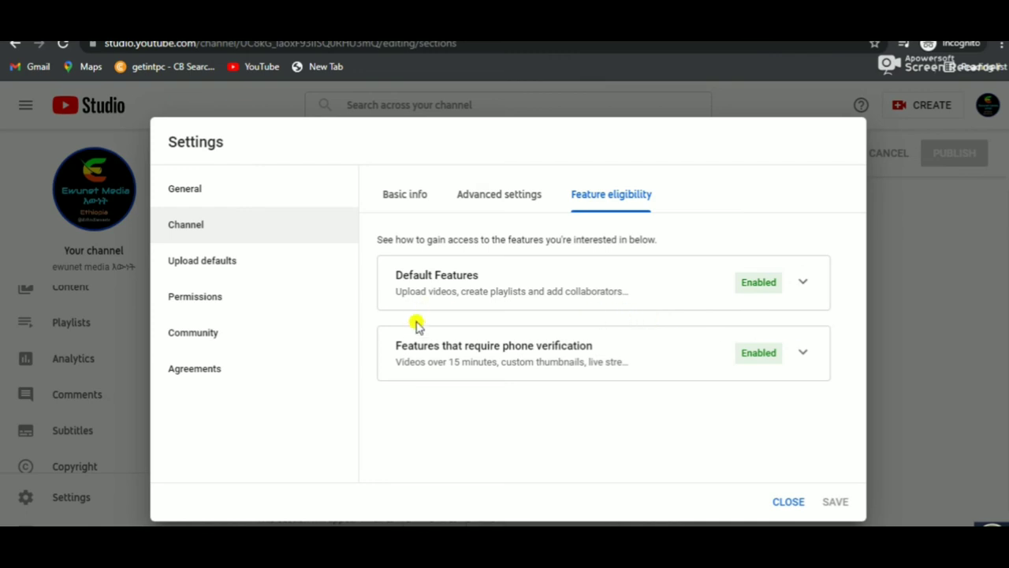
pyautogui.click(205, 268)
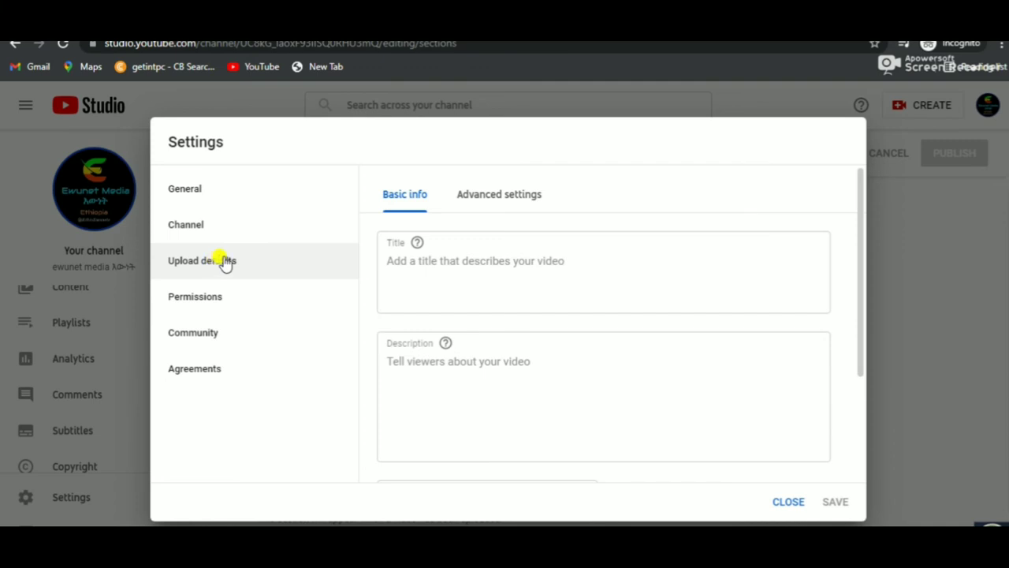
# - Scroll to Visibility in the Basic info upload defaults and set it to Public
pyautogui.click(499, 199)
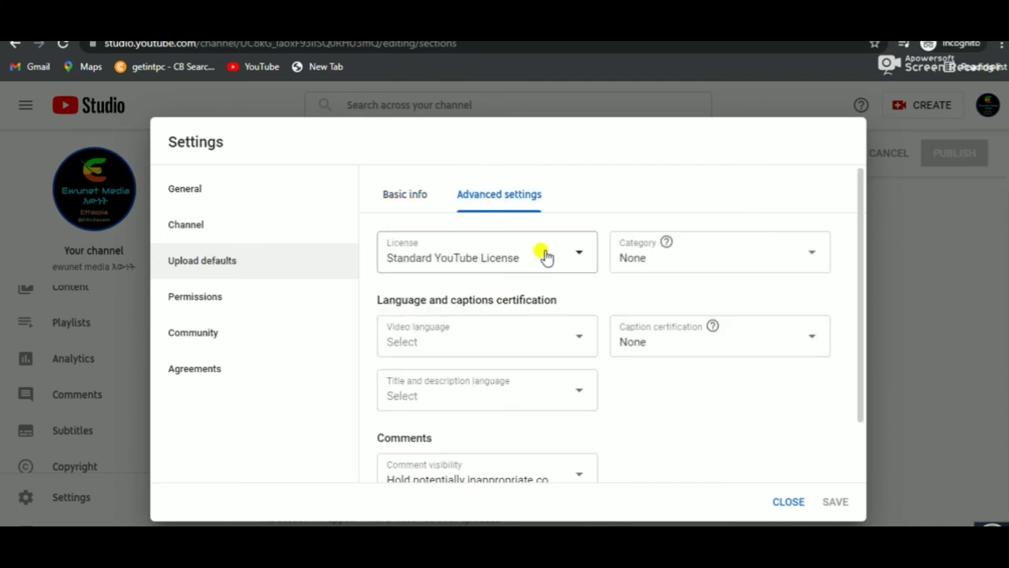
pyautogui.click(400, 197)
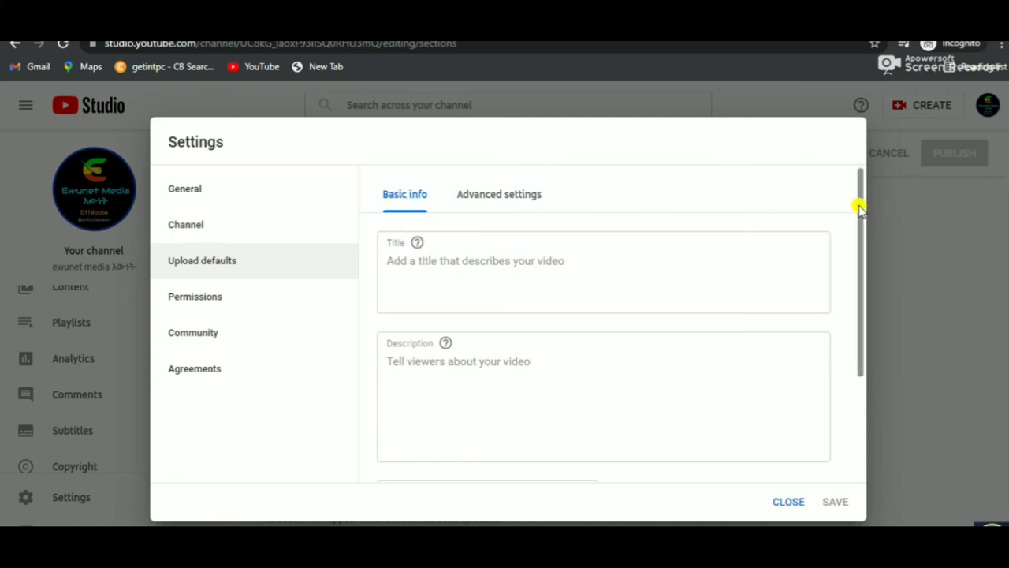
pyautogui.moveTo(859, 206); pyautogui.dragTo(856, 327)
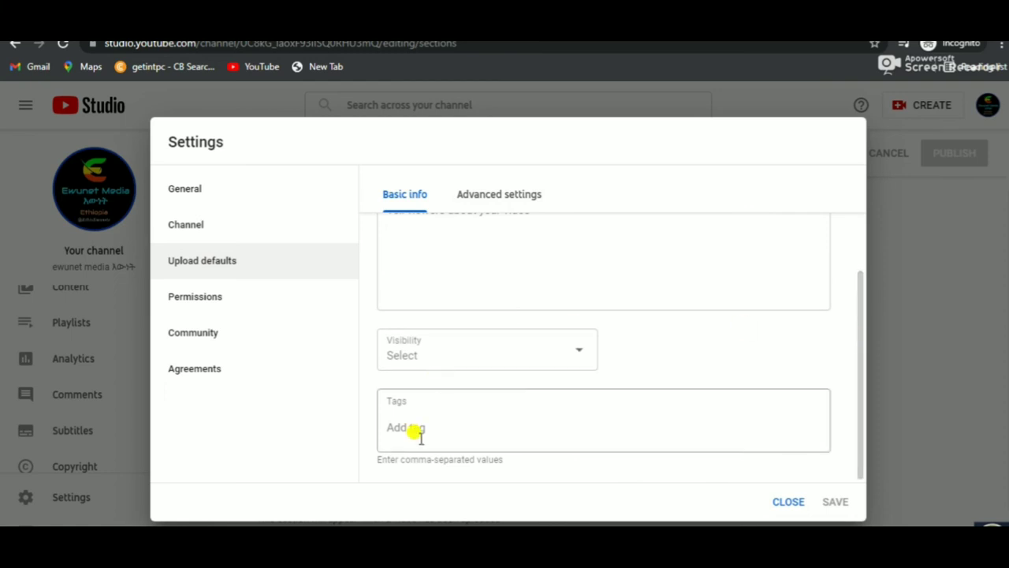
pyautogui.click(579, 354)
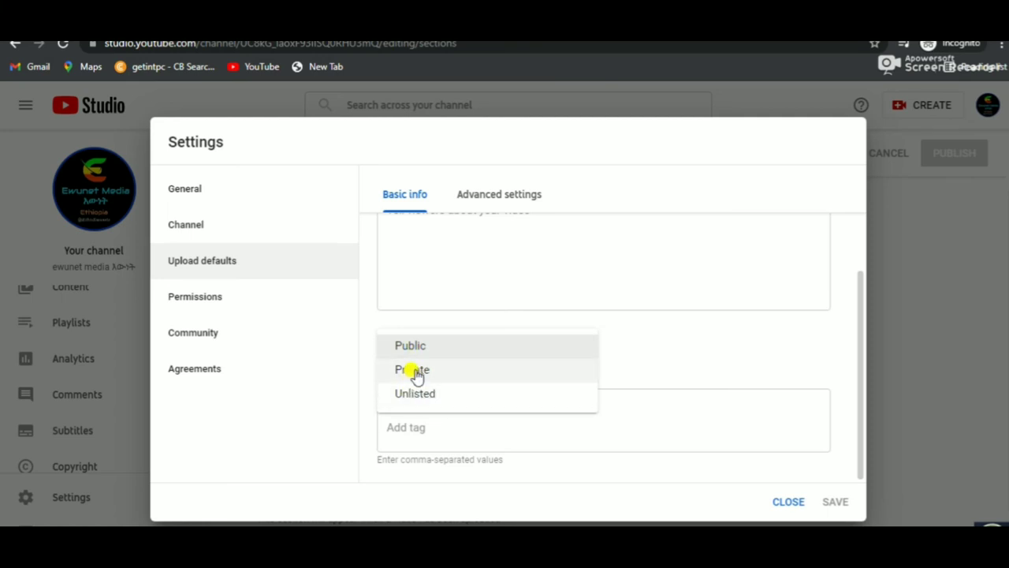
pyautogui.click(416, 375)
pyautogui.click(439, 356)
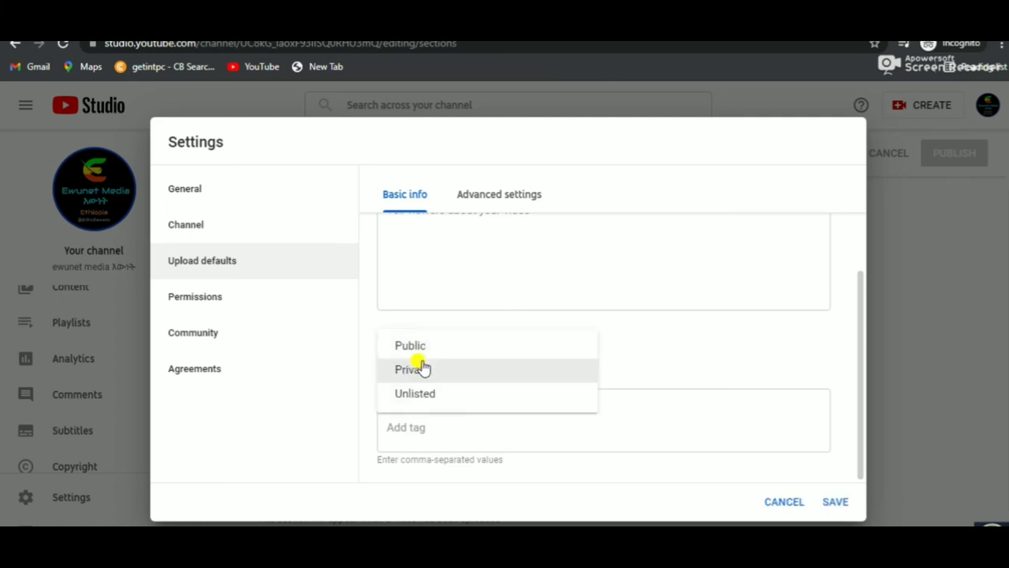
pyautogui.click(415, 351)
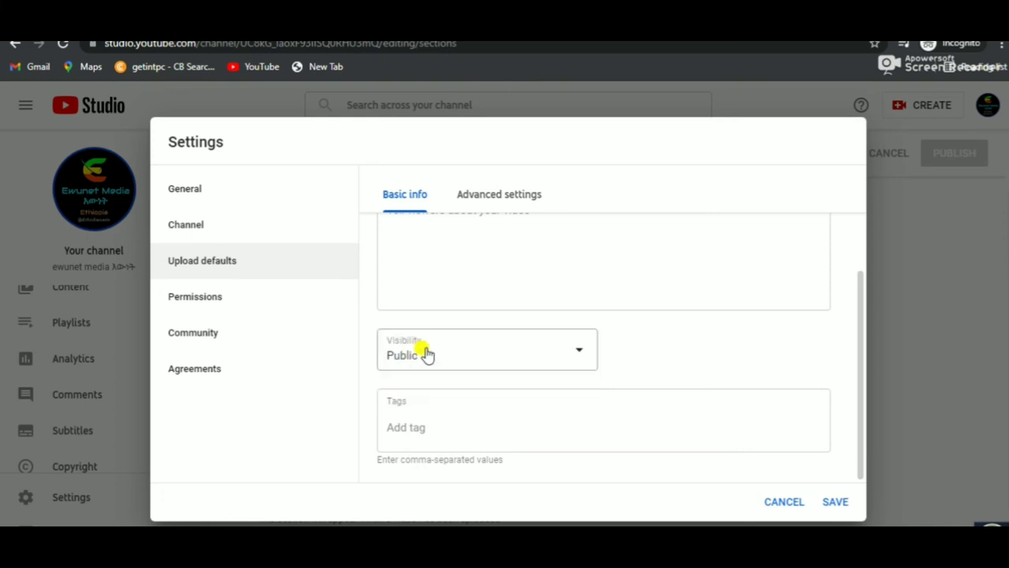
# - Try Unlisted and Private as default visibility, then settle back on Public
pyautogui.click(422, 349)
pyautogui.click(408, 391)
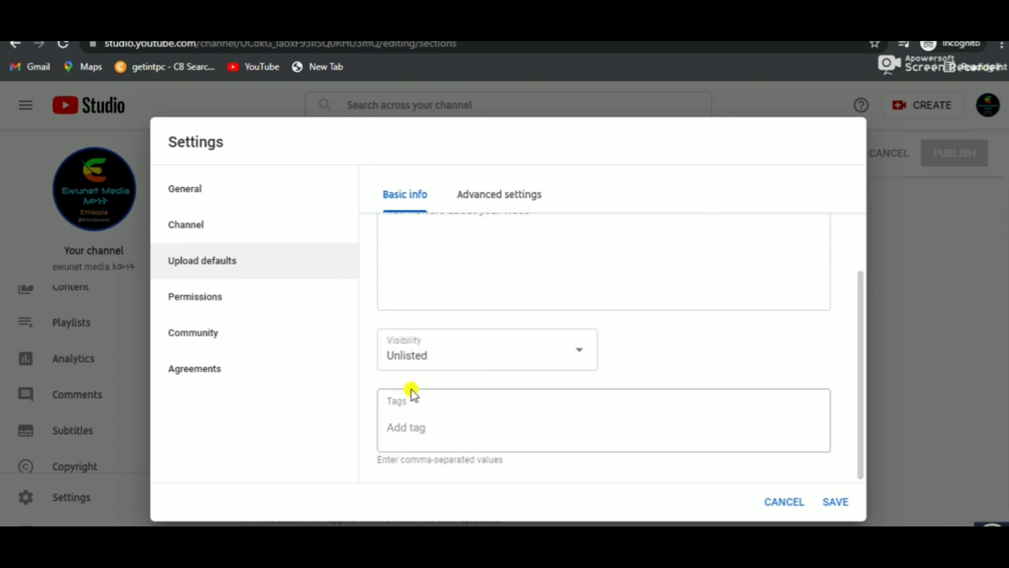
pyautogui.click(424, 360)
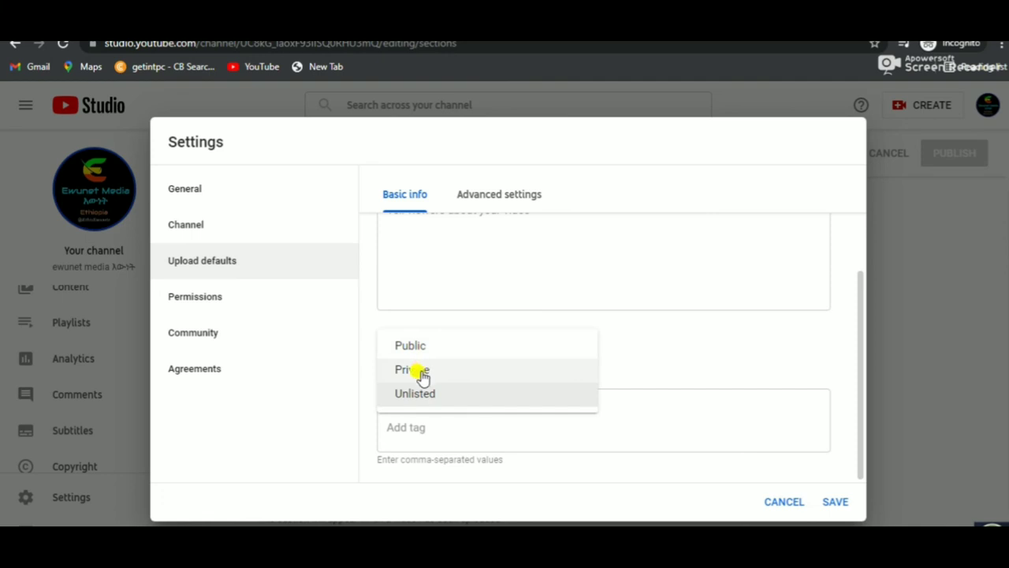
pyautogui.click(421, 373)
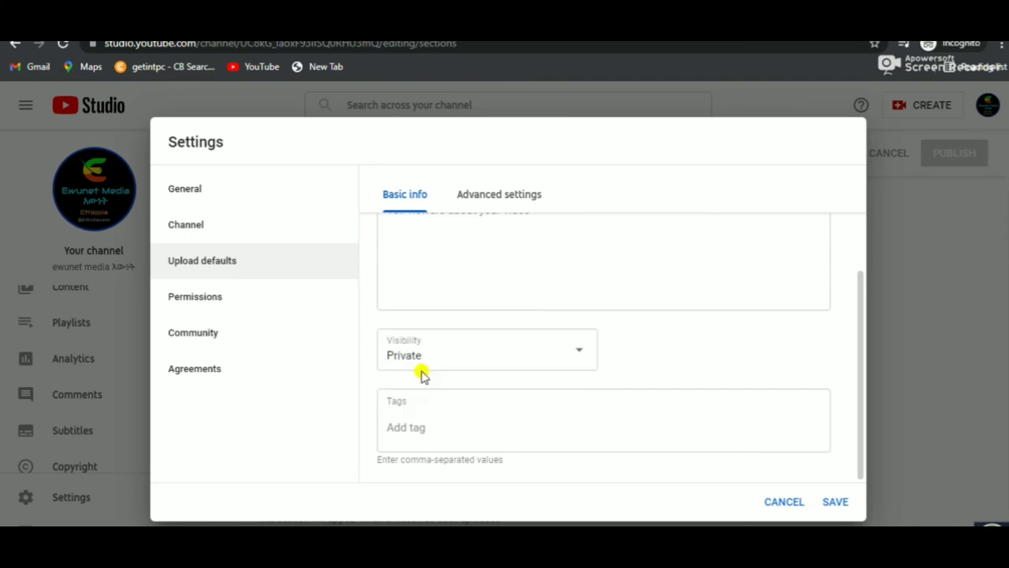
pyautogui.click(539, 354)
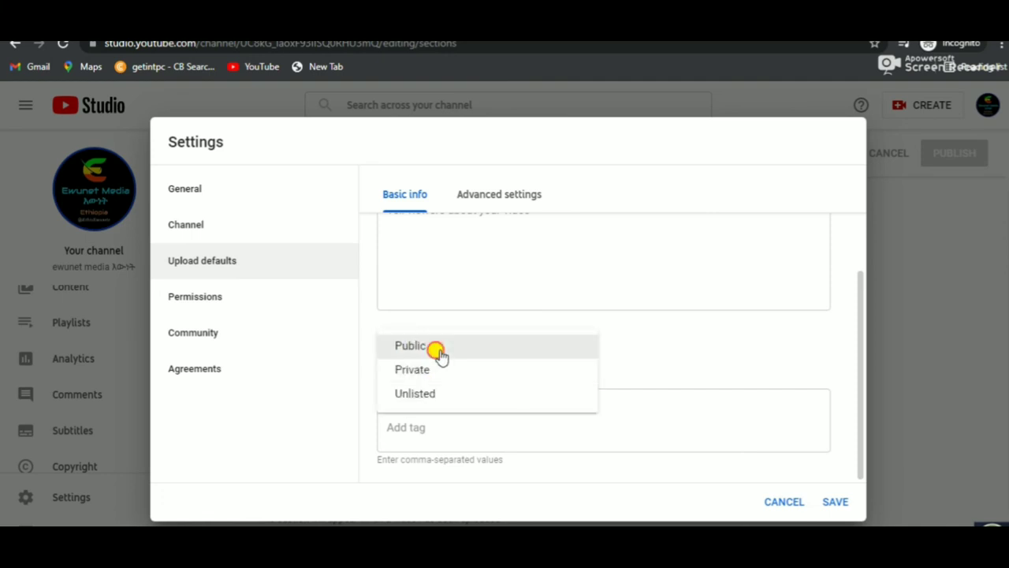
pyautogui.click(438, 351)
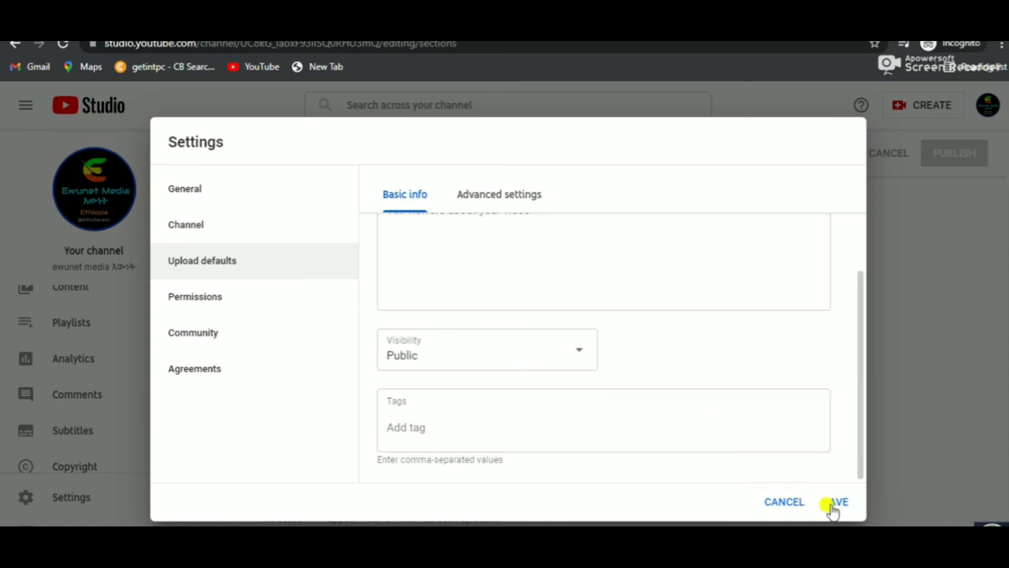
# - In Advanced settings, leave caption certification at None and both language fields unchanged
pyautogui.click(480, 197)
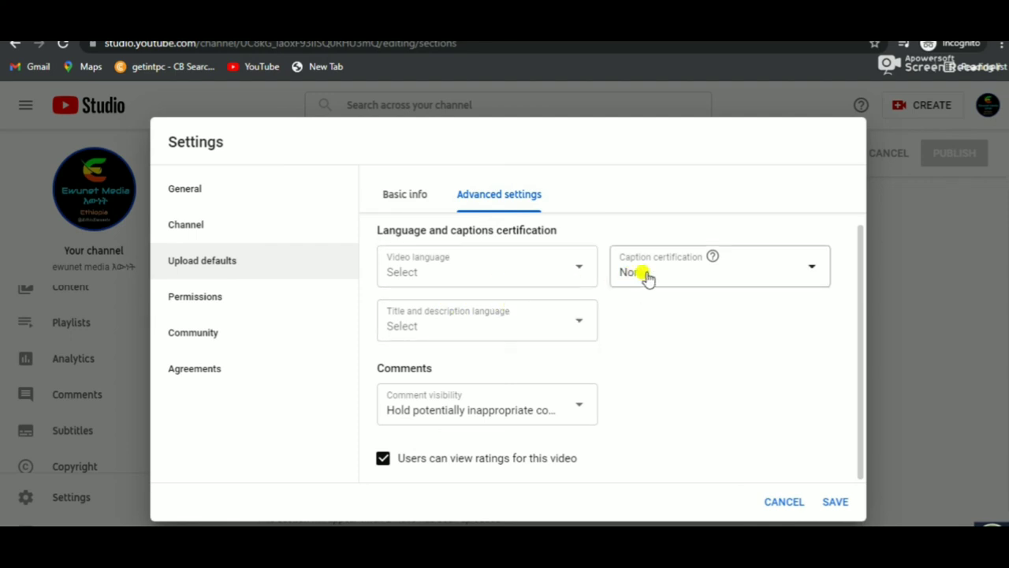
pyautogui.click(808, 266)
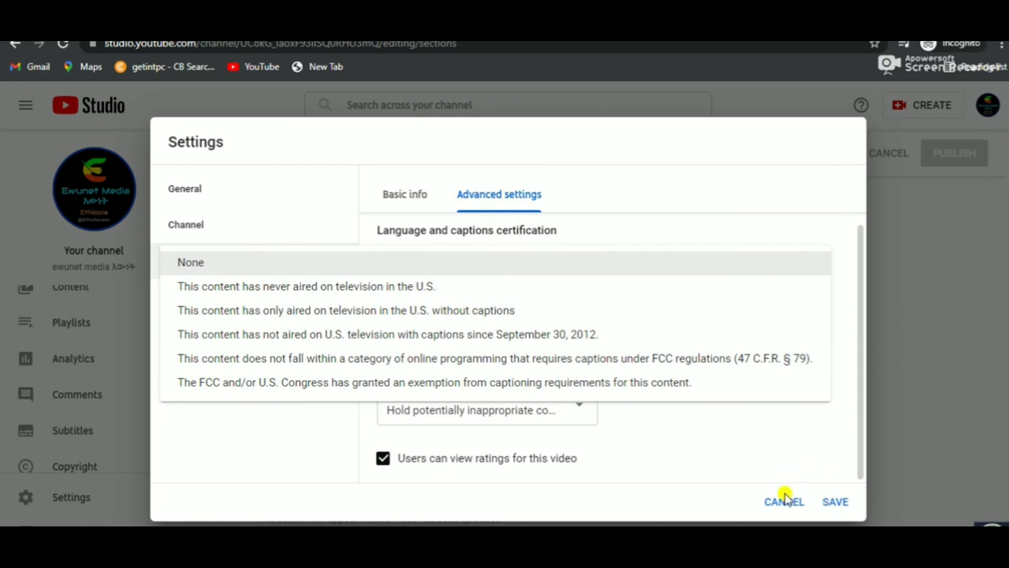
pyautogui.click(834, 503)
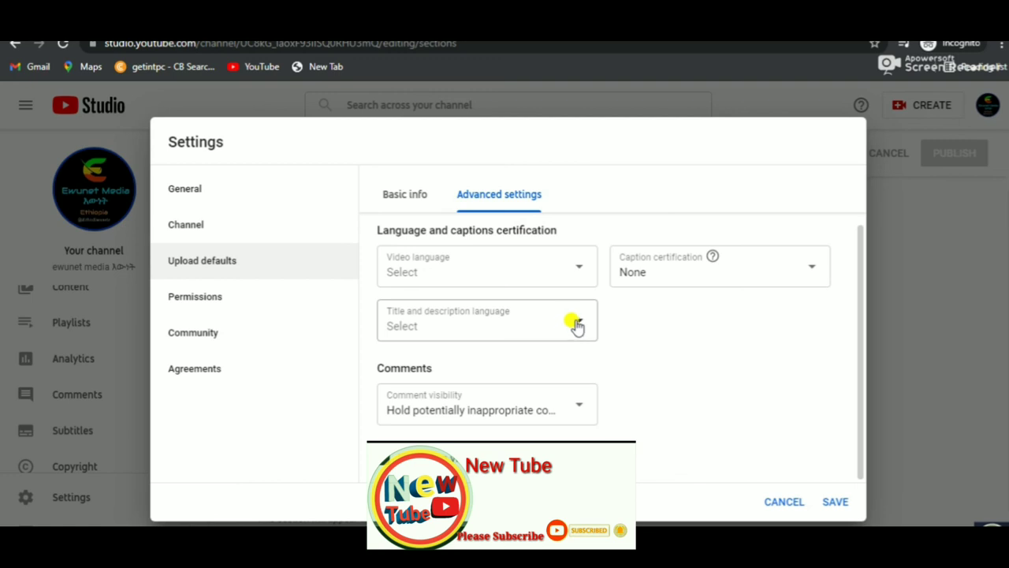
pyautogui.click(580, 321)
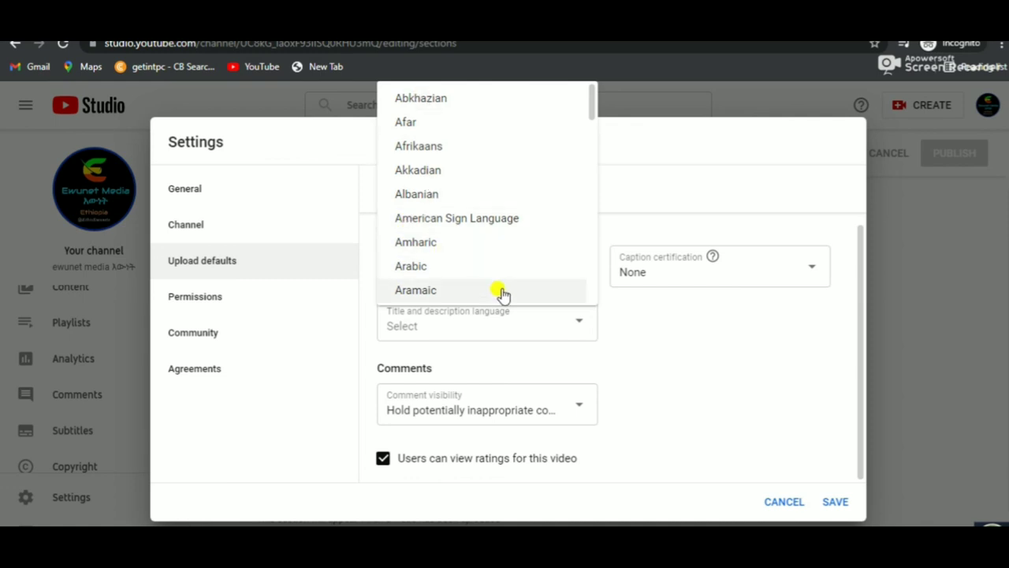
pyautogui.click(631, 344)
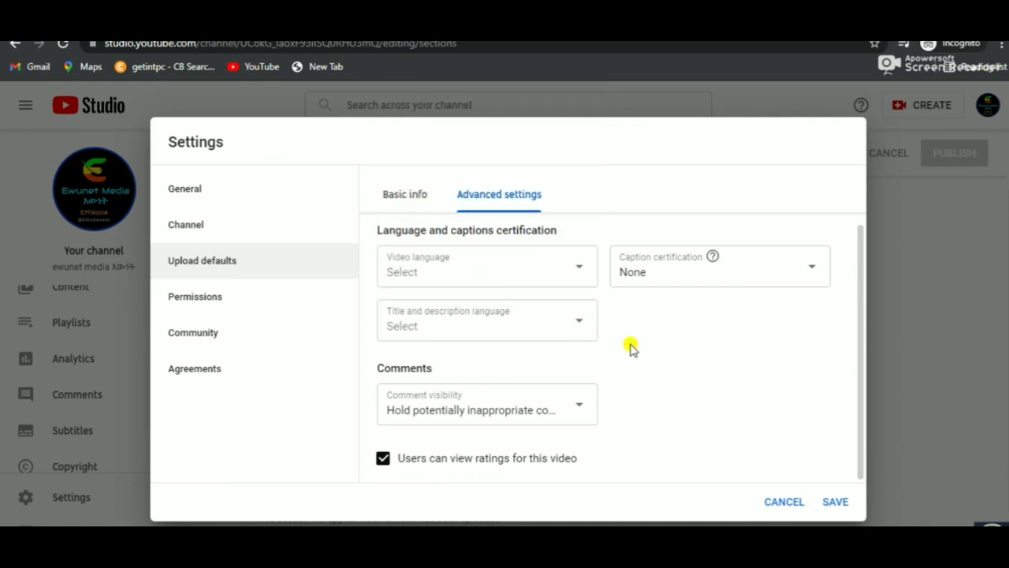
pyautogui.click(579, 272)
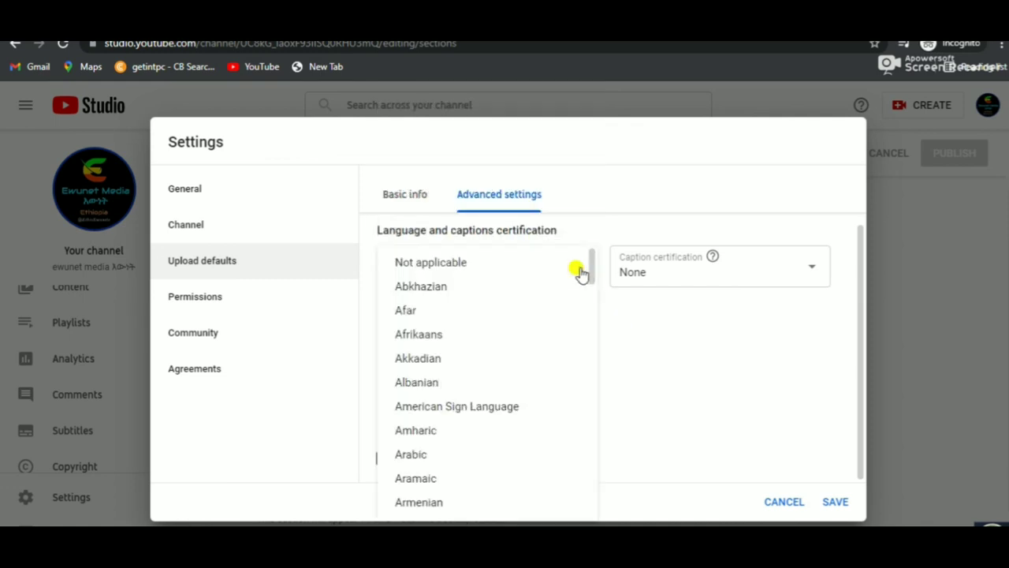
pyautogui.click(747, 363)
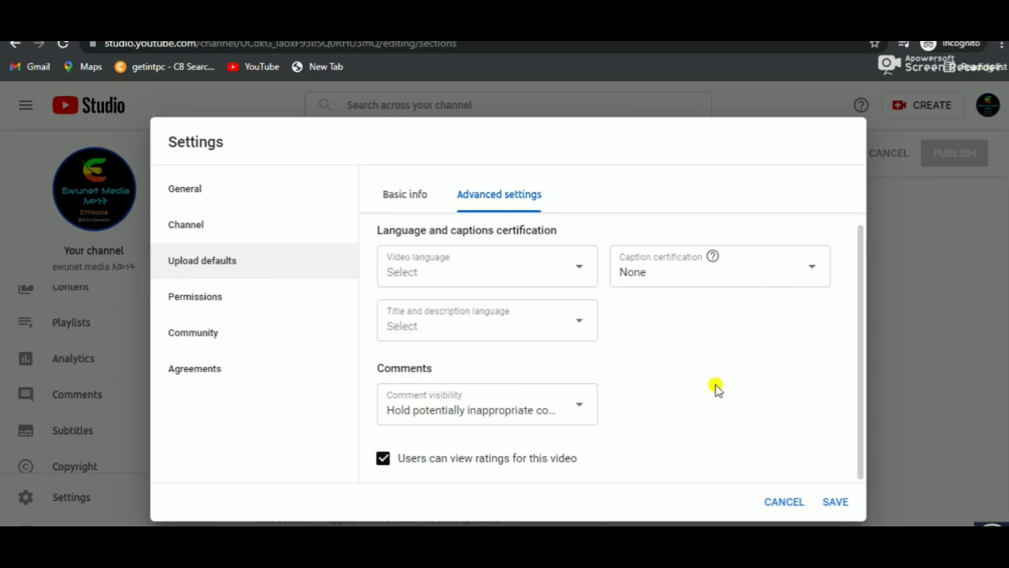
pyautogui.scroll(2, 478, 322)
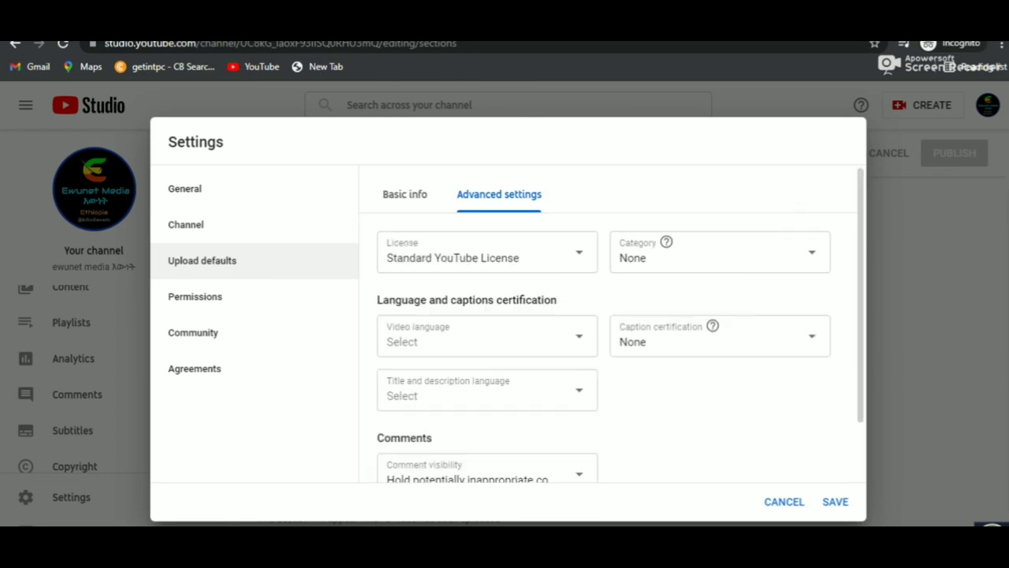
# - Keep Standard YouTube License, choose News & Politics as default category, and save
pyautogui.click(576, 256)
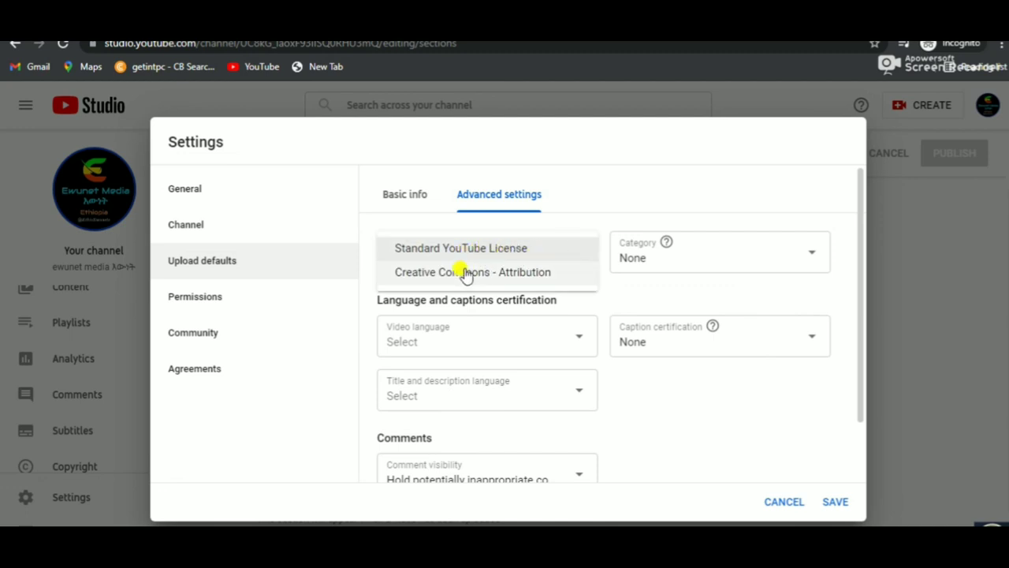
pyautogui.click(579, 249)
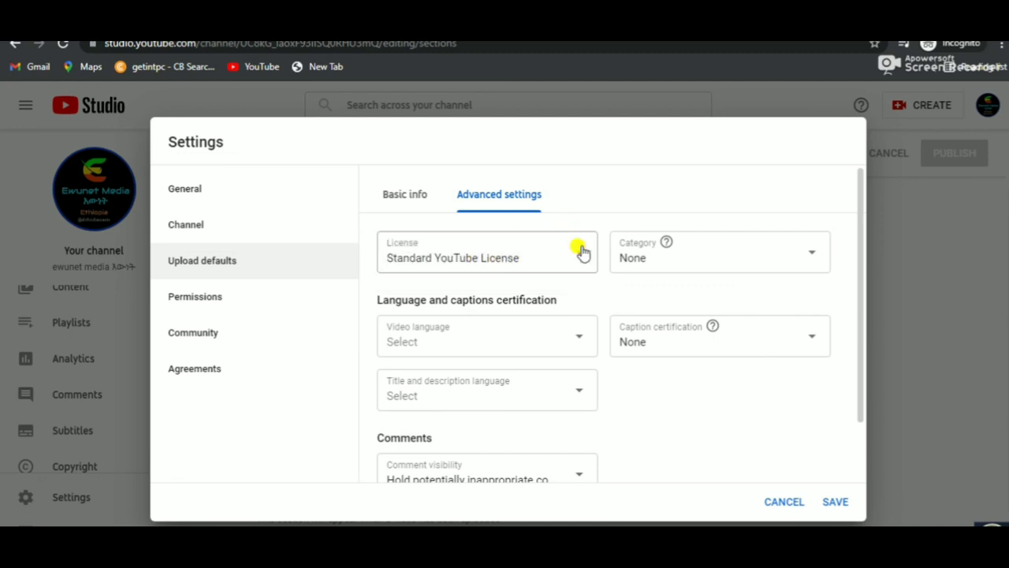
pyautogui.click(812, 254)
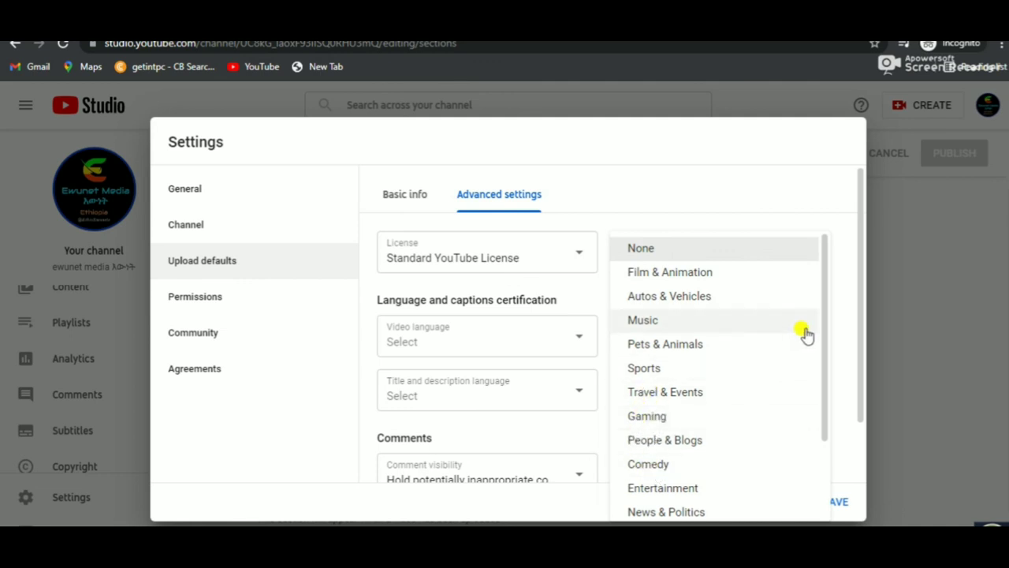
pyautogui.moveTo(824, 330); pyautogui.dragTo(823, 402)
pyautogui.click(683, 415)
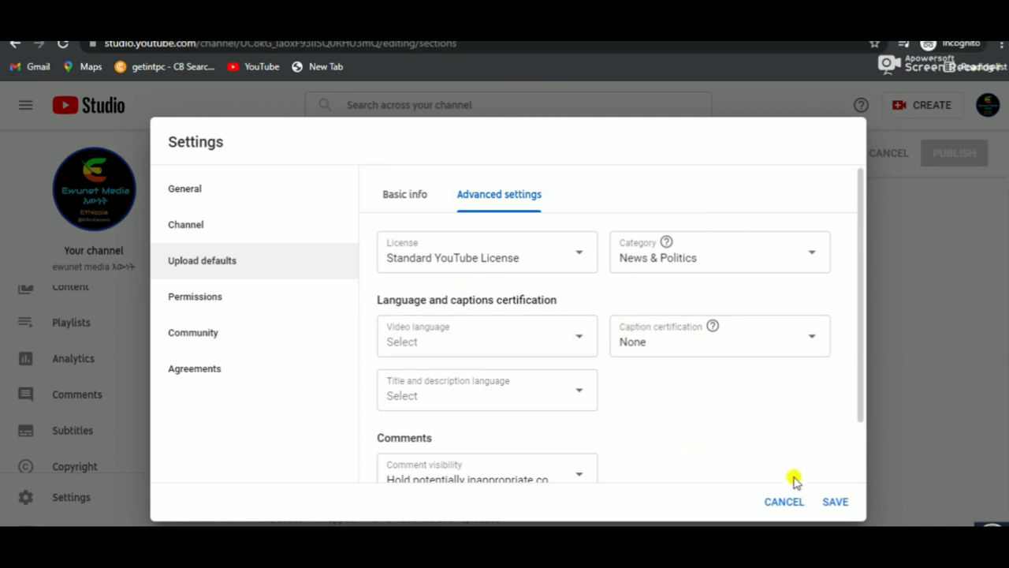
pyautogui.click(832, 505)
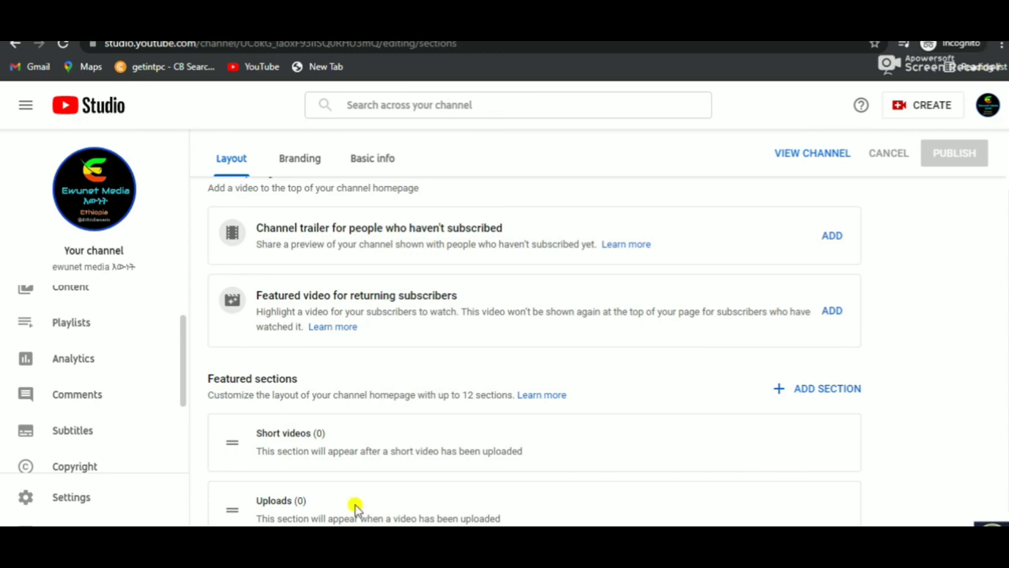
# - In Community Defaults, hold potentially inappropriate chat messages for review, keep Discussions at Allow all comments, and save
pyautogui.click(72, 500)
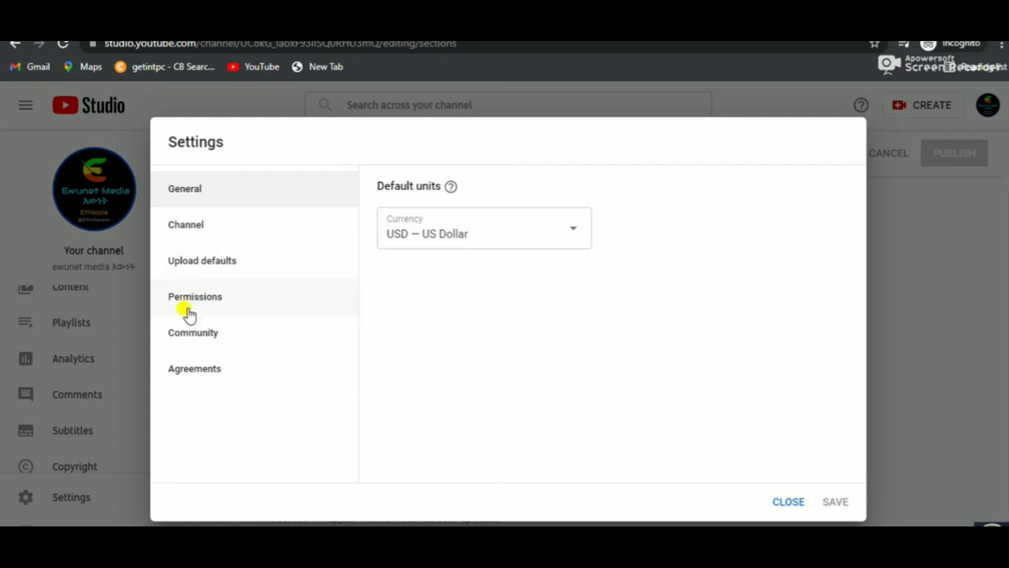
pyautogui.click(186, 336)
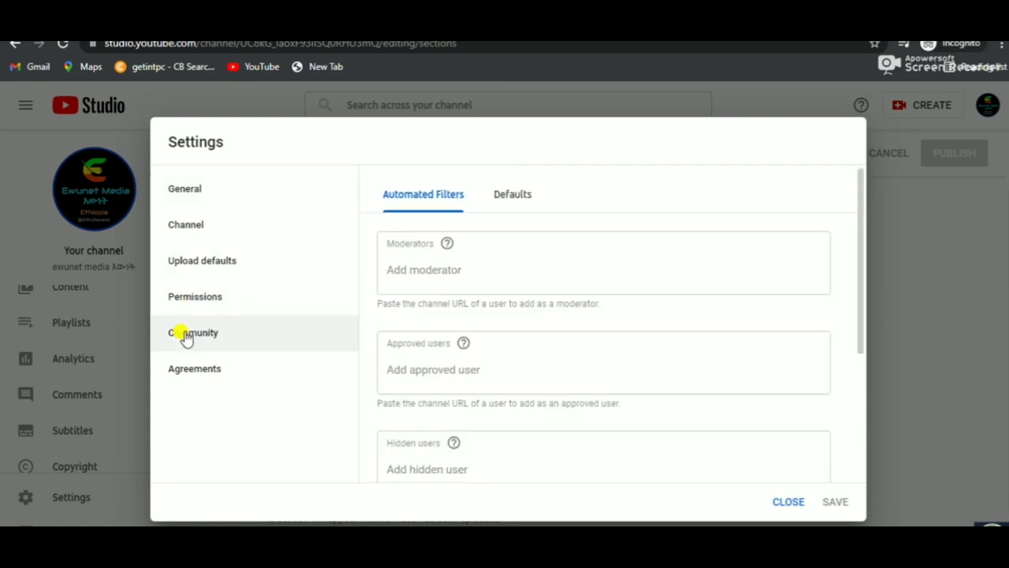
pyautogui.click(213, 303)
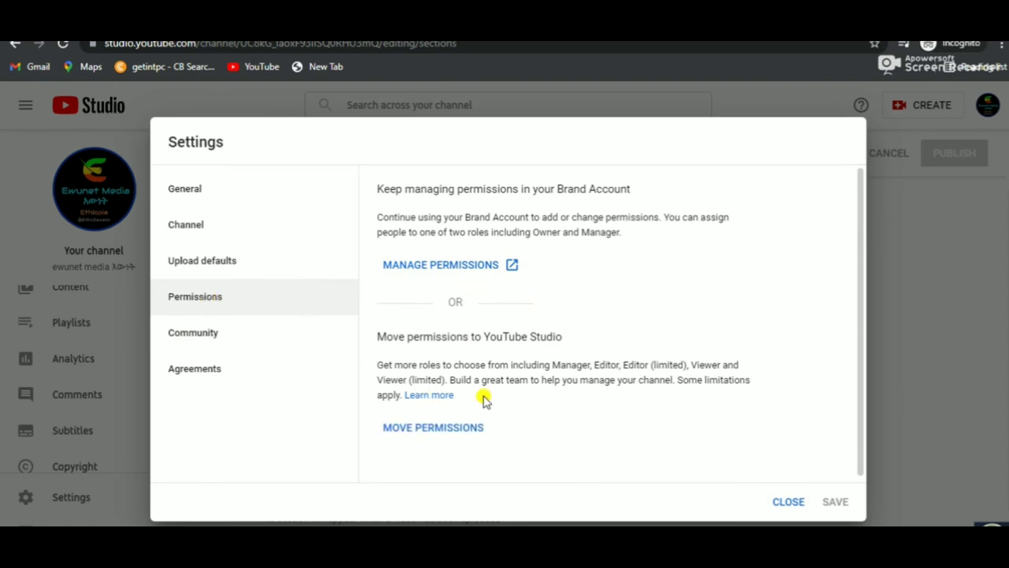
pyautogui.click(194, 336)
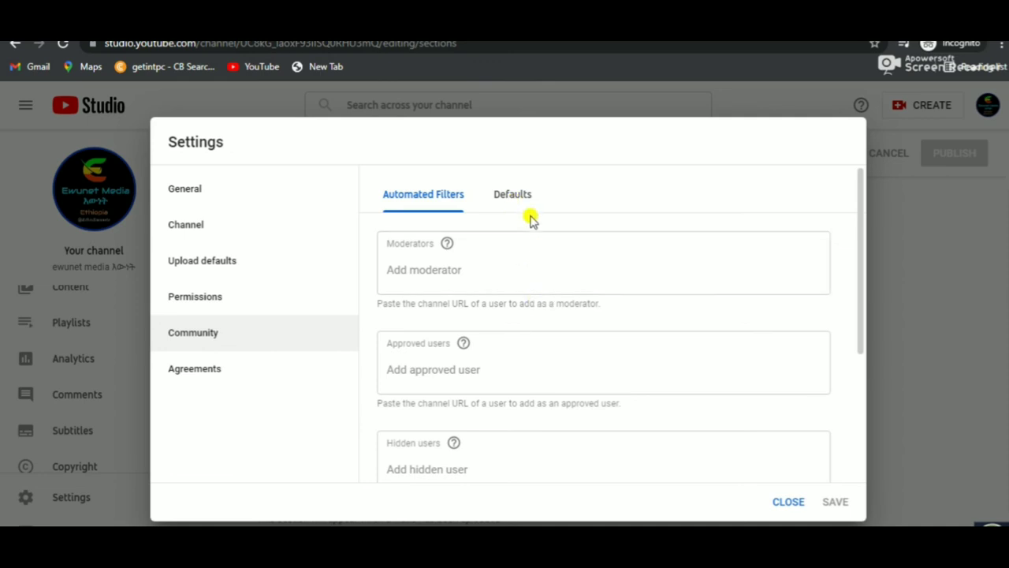
pyautogui.click(511, 196)
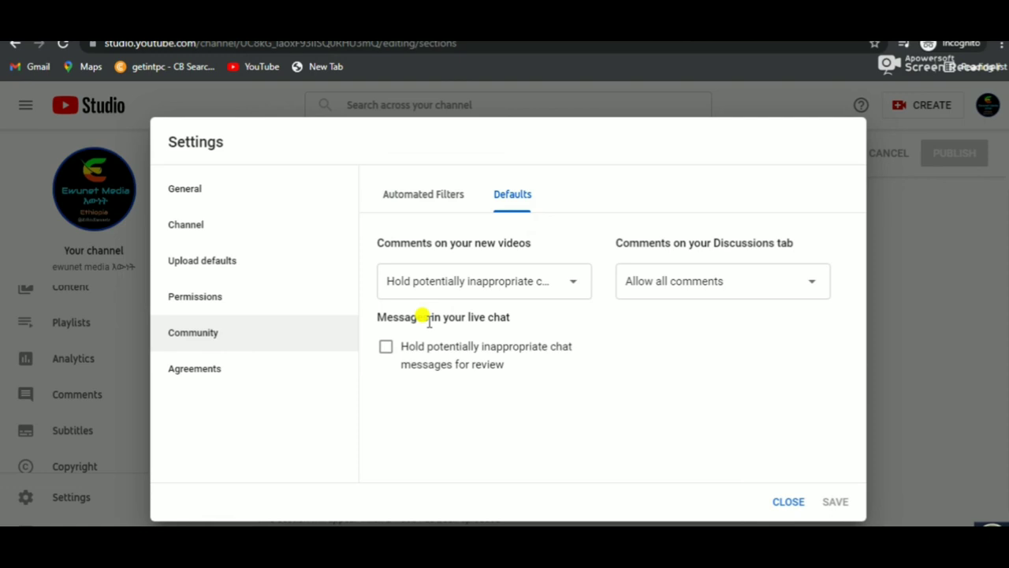
pyautogui.click(397, 349)
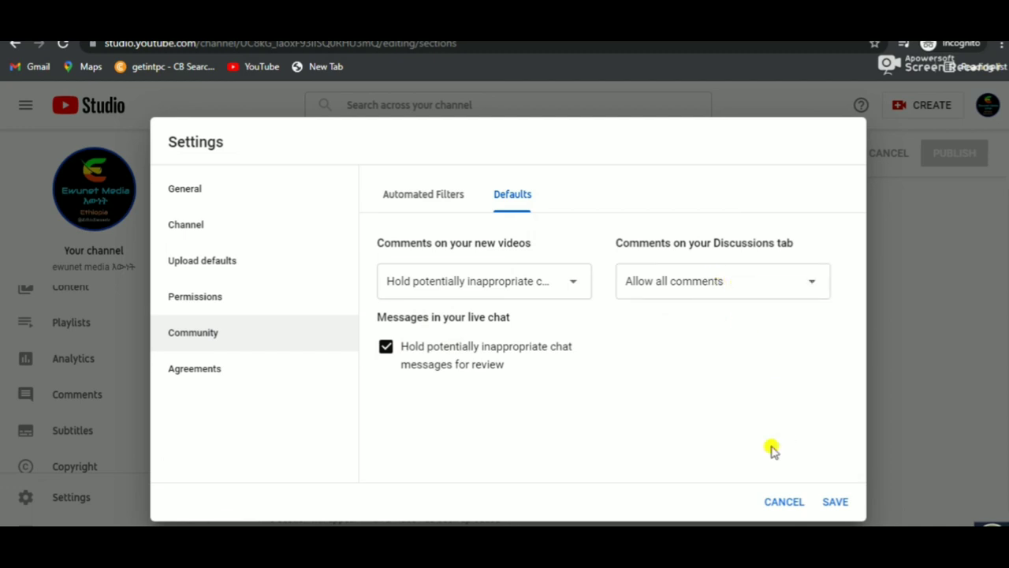
pyautogui.click(811, 287)
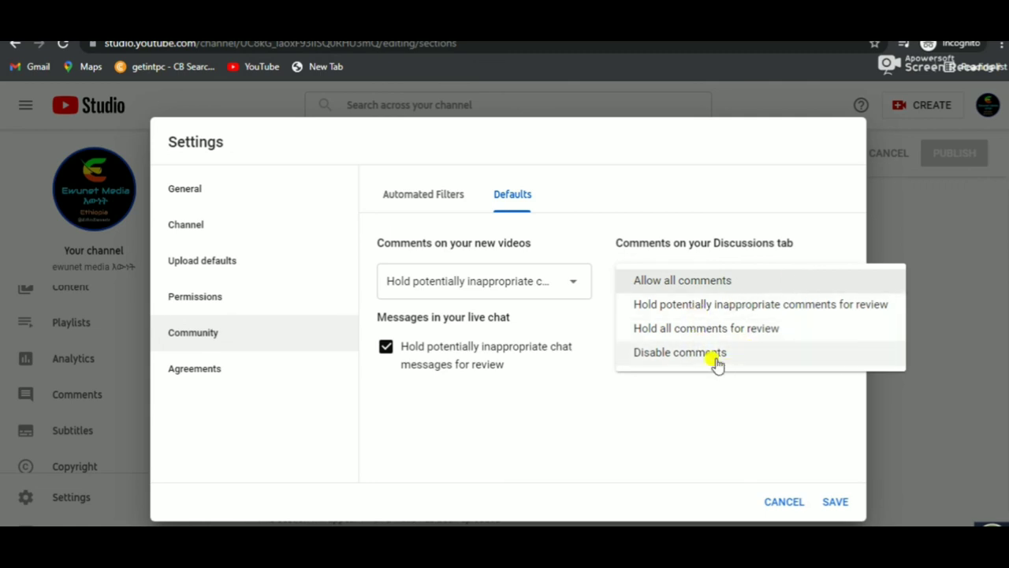
pyautogui.click(633, 418)
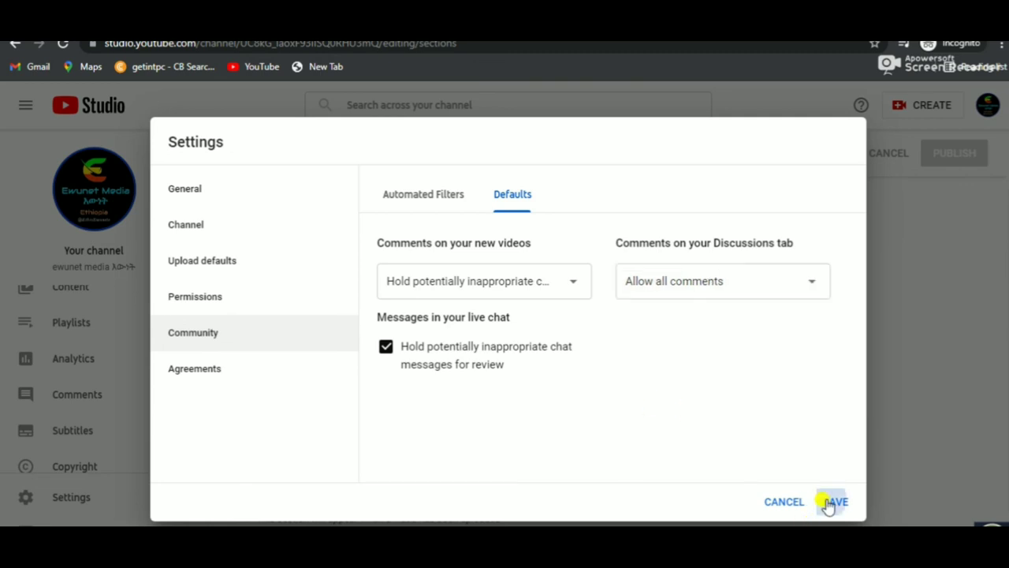
pyautogui.click(829, 501)
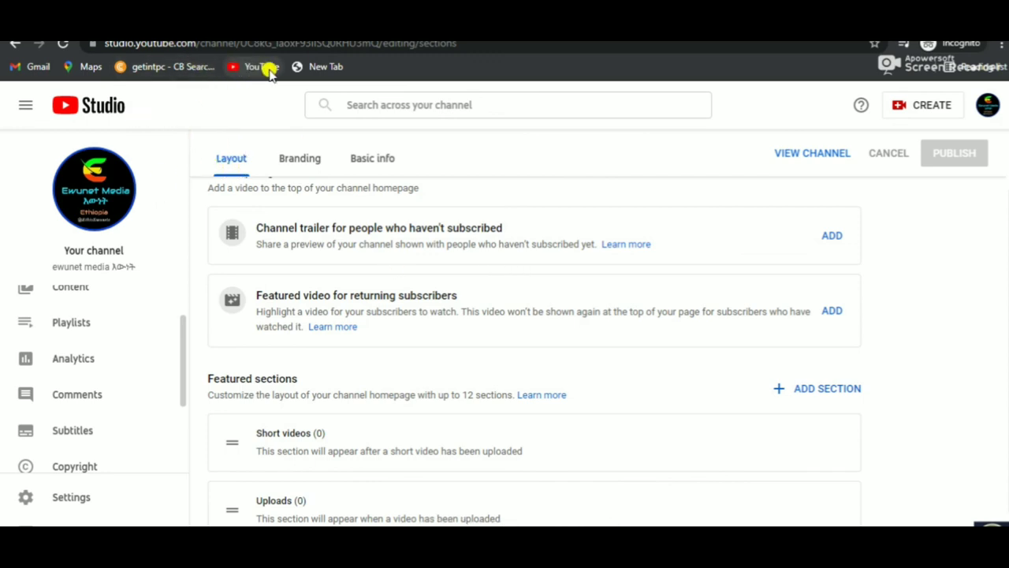
# - Open the ewunet media channel page on YouTube and show the Upload video / Go live choices
pyautogui.click(987, 109)
pyautogui.click(988, 111)
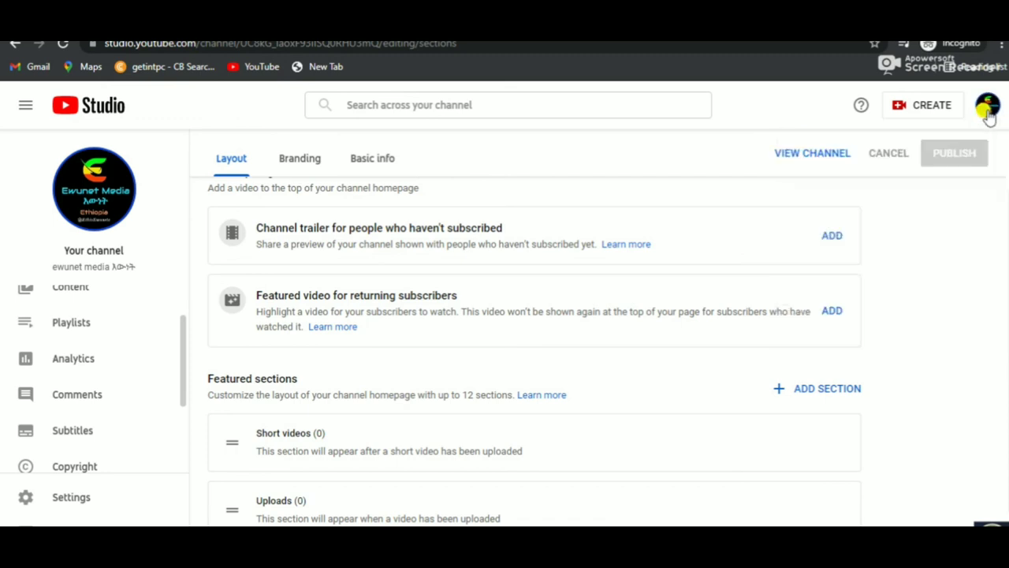
pyautogui.click(987, 109)
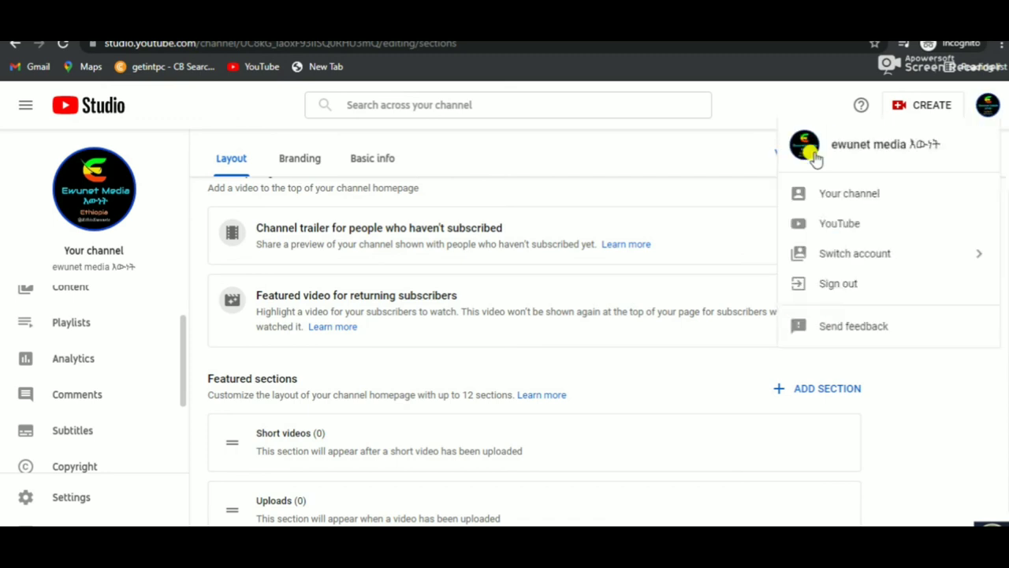
pyautogui.click(673, 162)
pyautogui.click(807, 154)
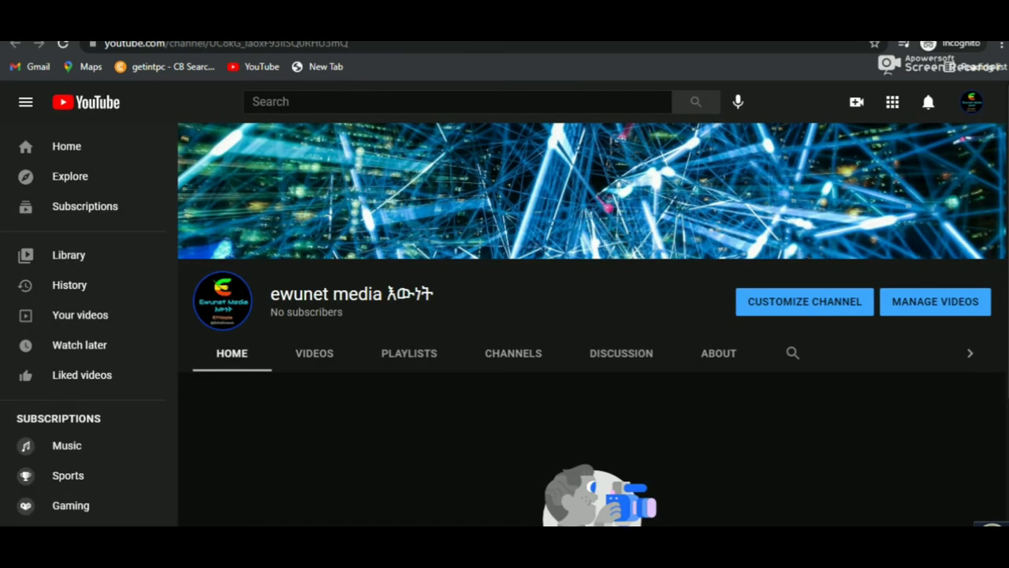
pyautogui.click(853, 103)
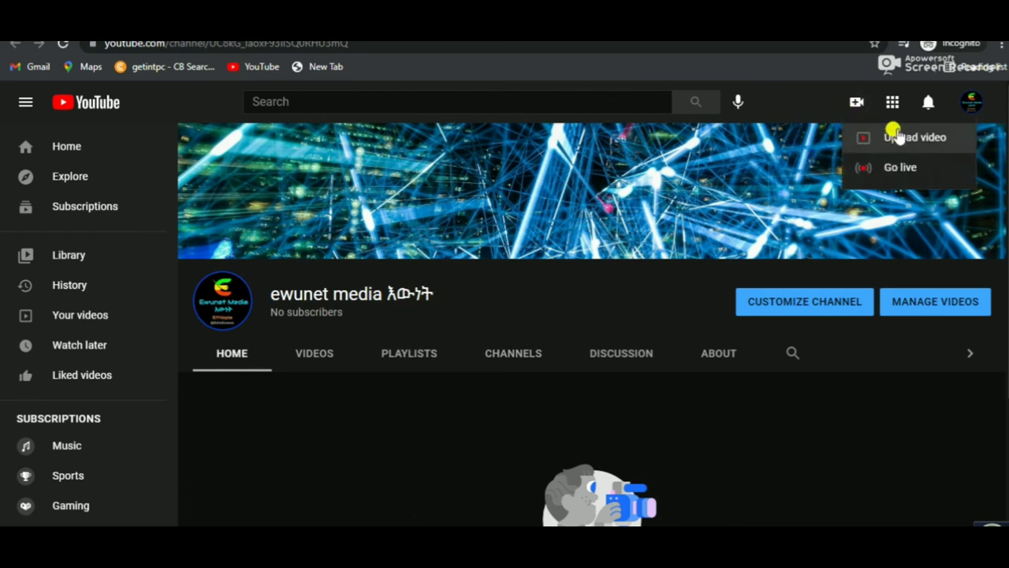